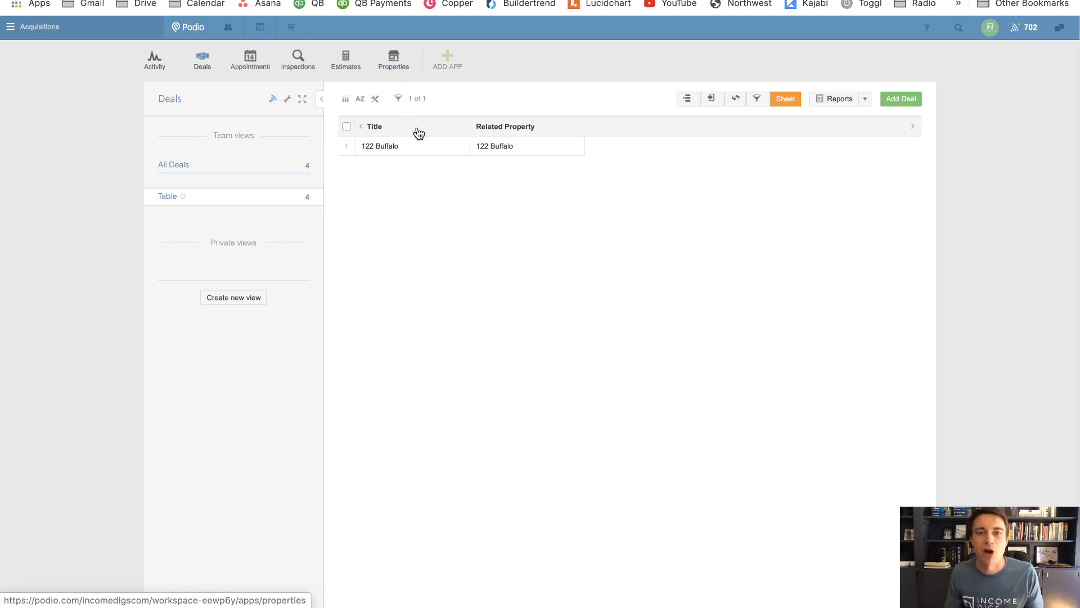
click(409, 148)
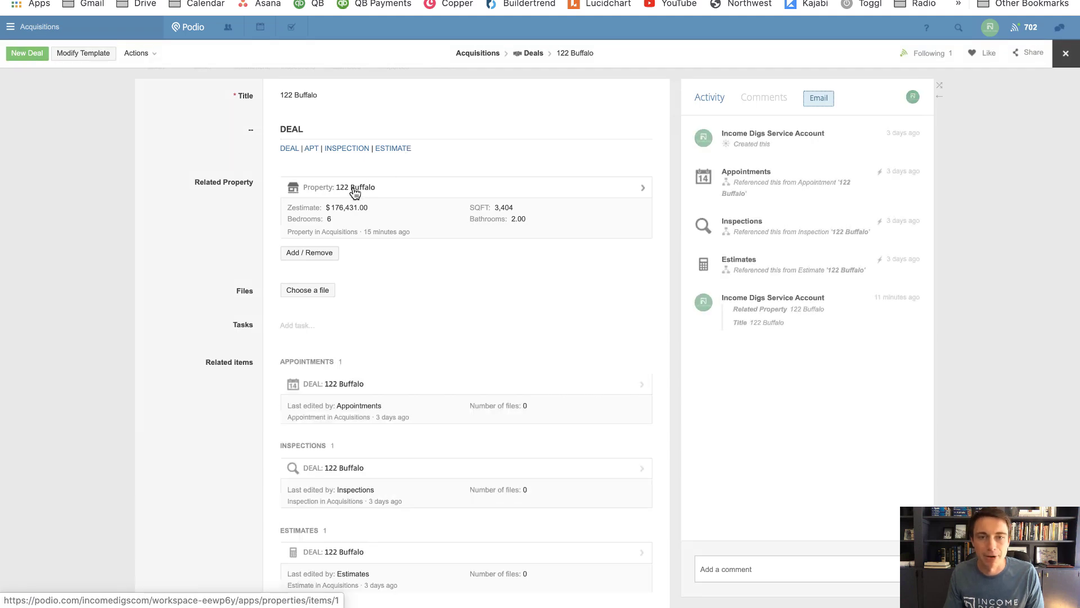
click(353, 189)
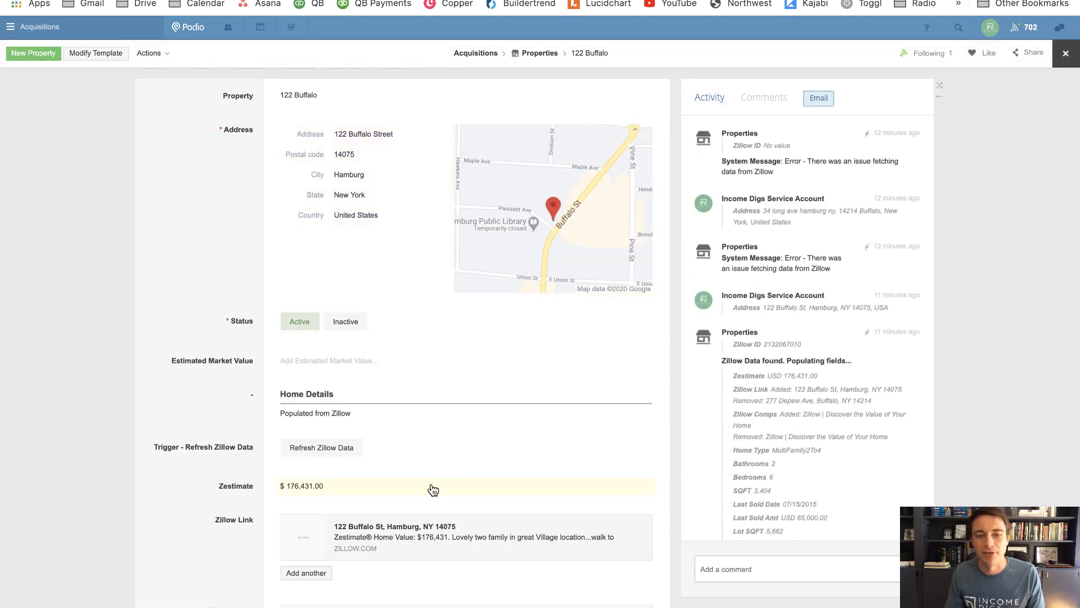
scroll(429, 489, down, 3)
scroll(343, 394, down, 2)
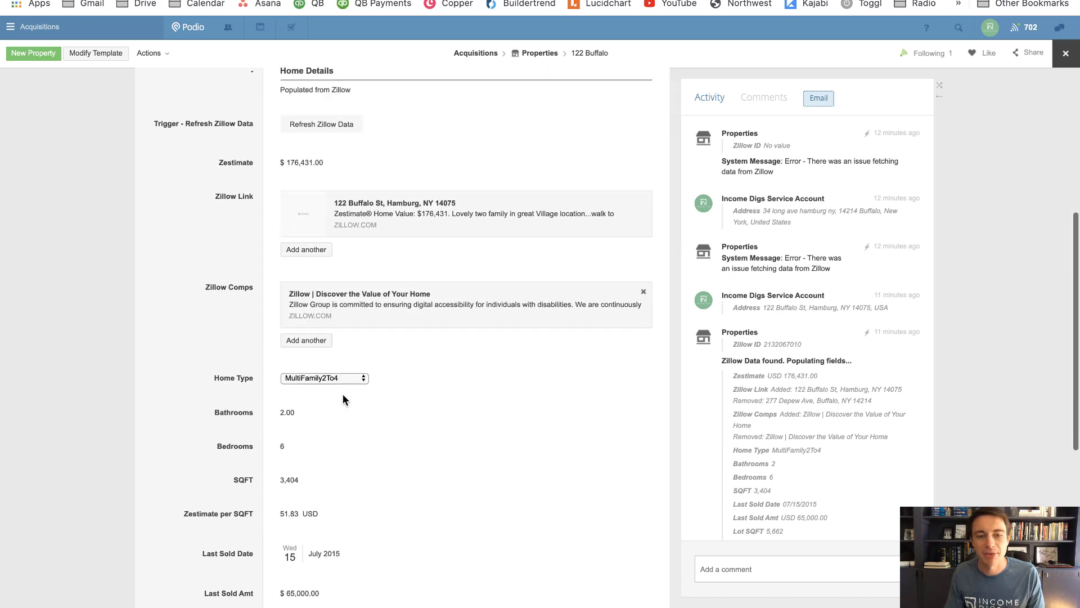
scroll(289, 460, down, 2)
scroll(299, 471, down, 1)
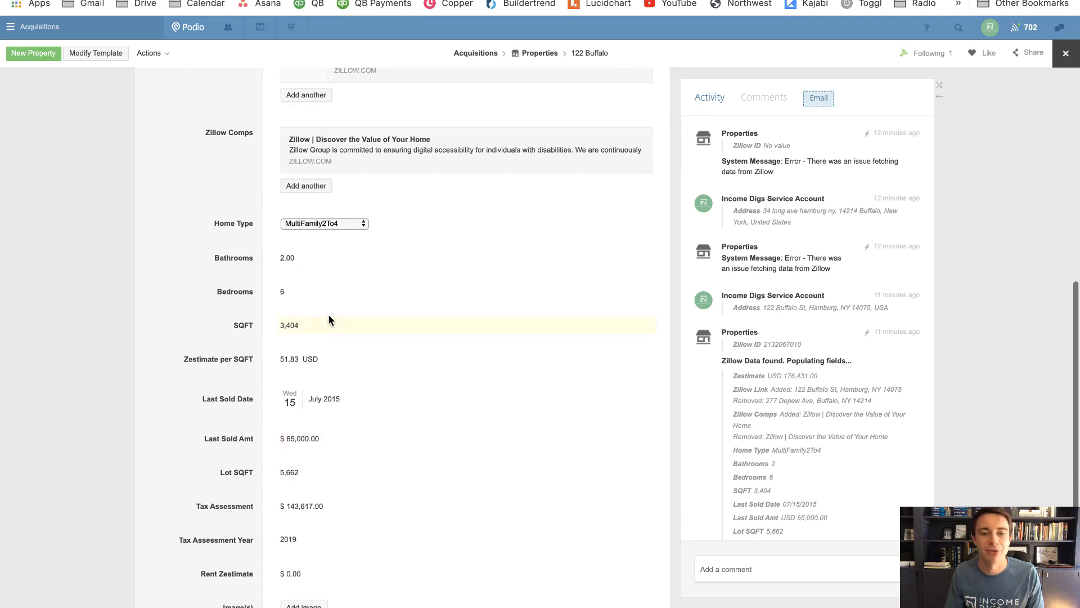
scroll(346, 417, down, 3)
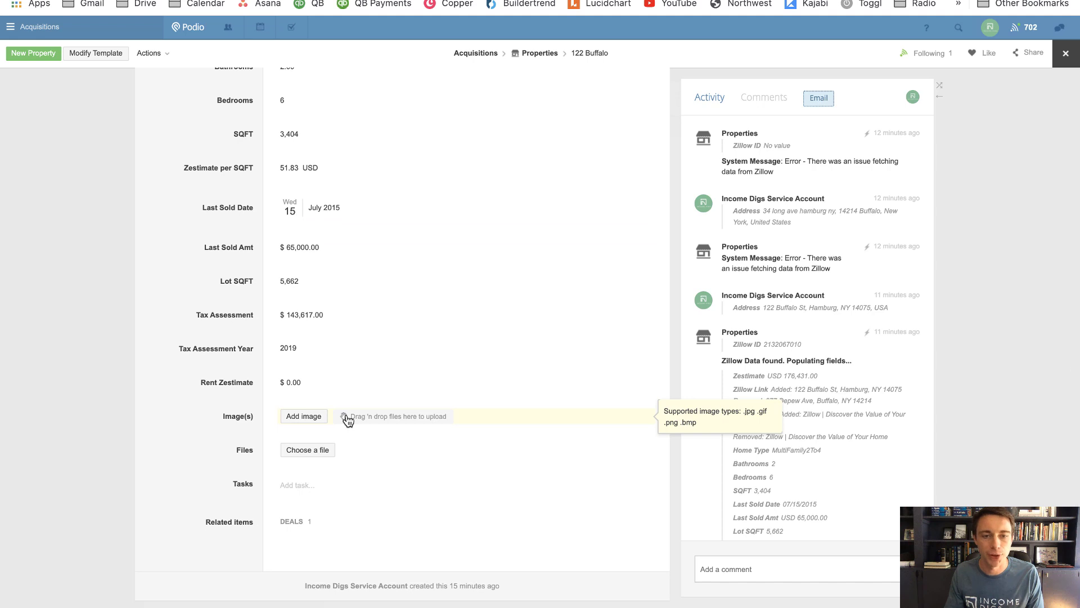
scroll(350, 403, up, 3)
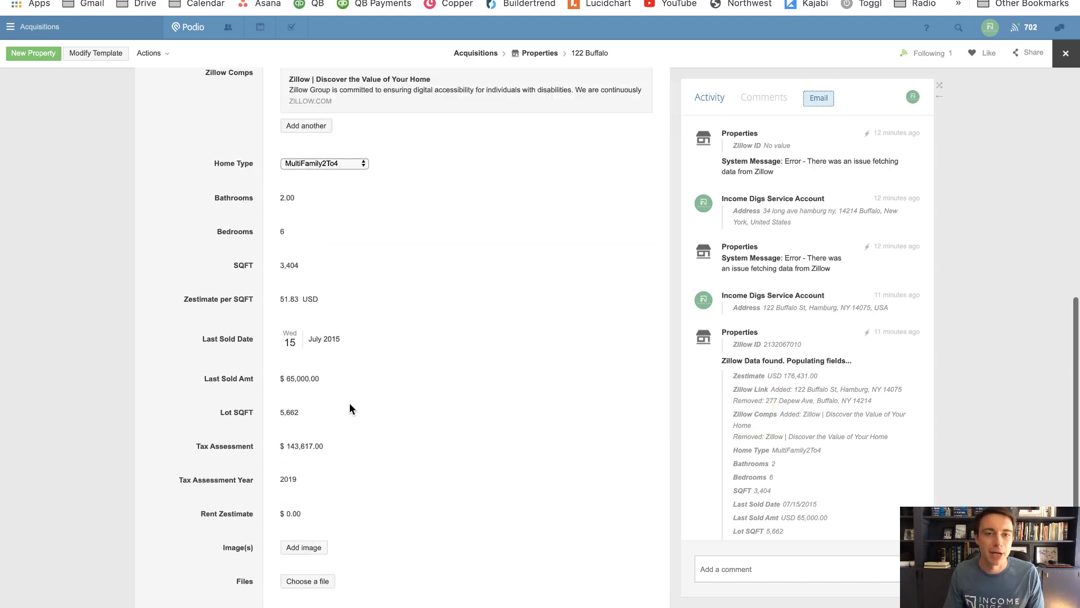
scroll(350, 410, down, 3)
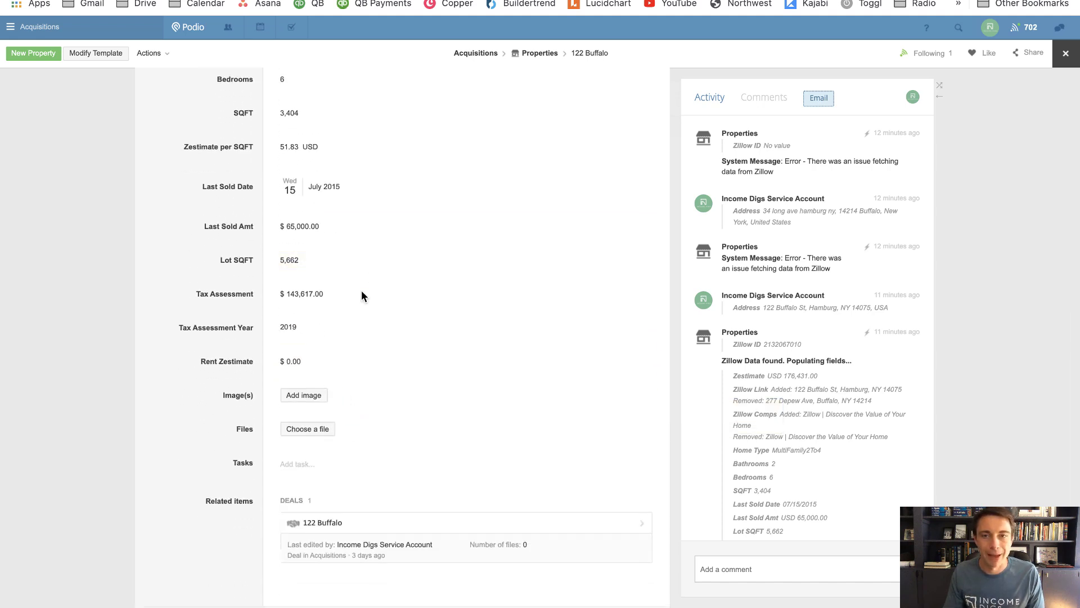
click(381, 522)
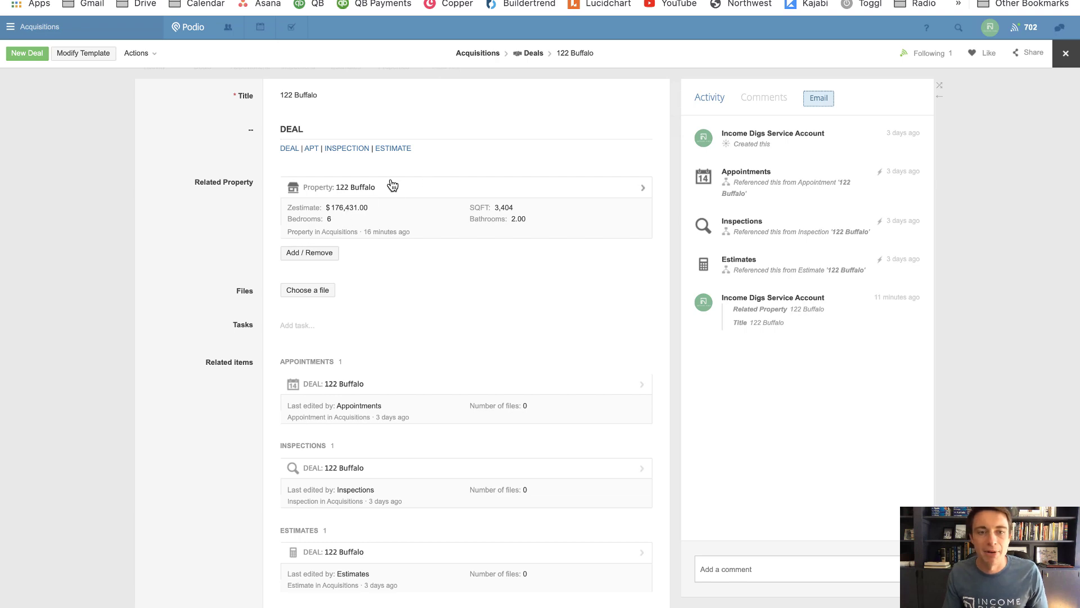
click(86, 57)
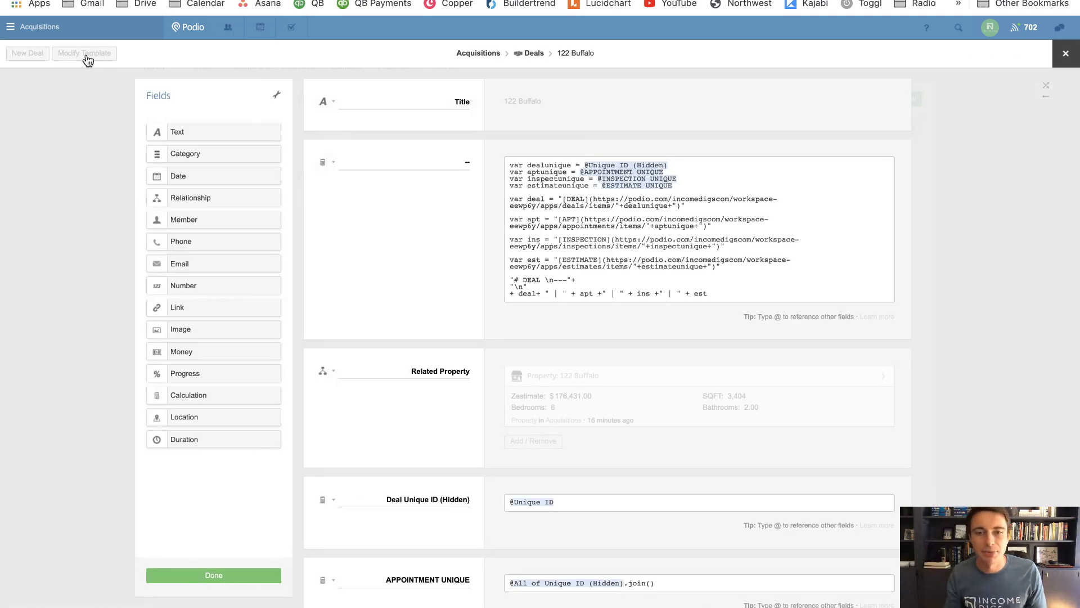
Add a calculation field named 'Property Summary' above Related Property
scroll(393, 230, down, 3)
scroll(393, 229, up, 3)
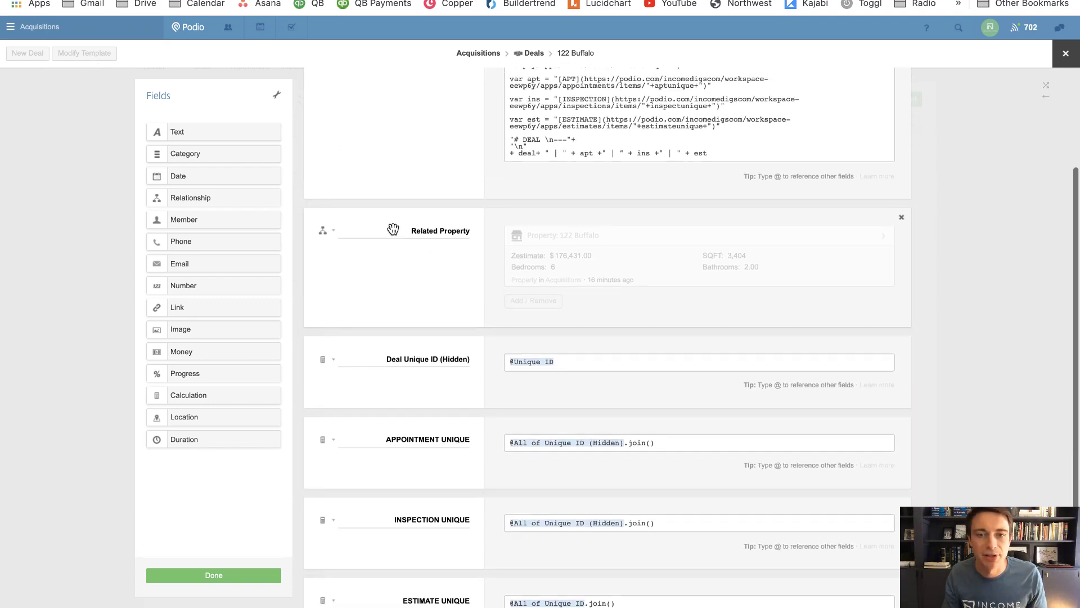
scroll(393, 229, down, 2)
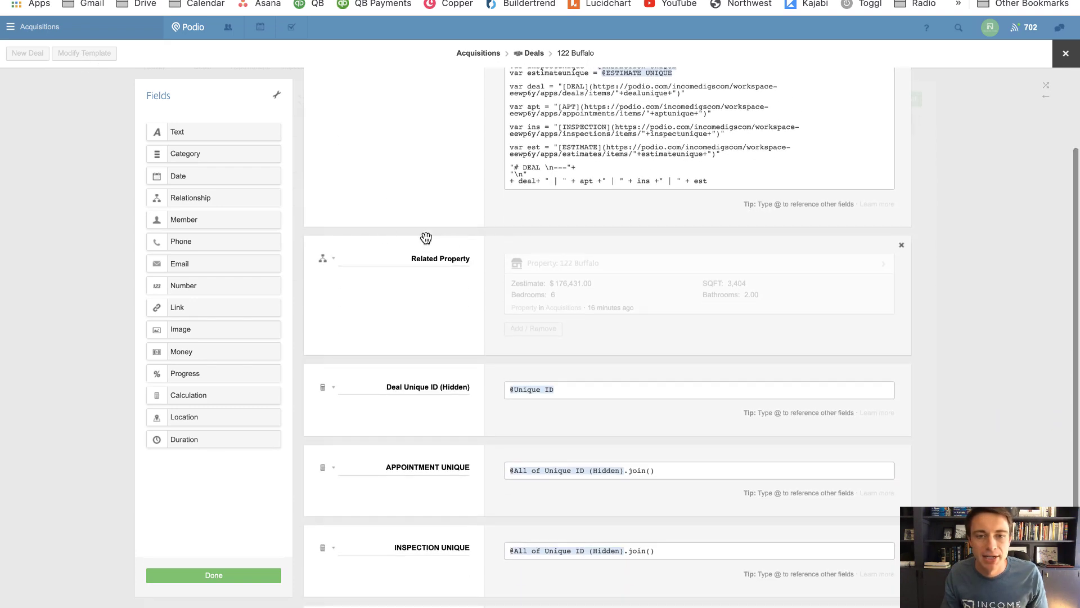
drag(193, 388, 333, 266)
double_click(447, 258)
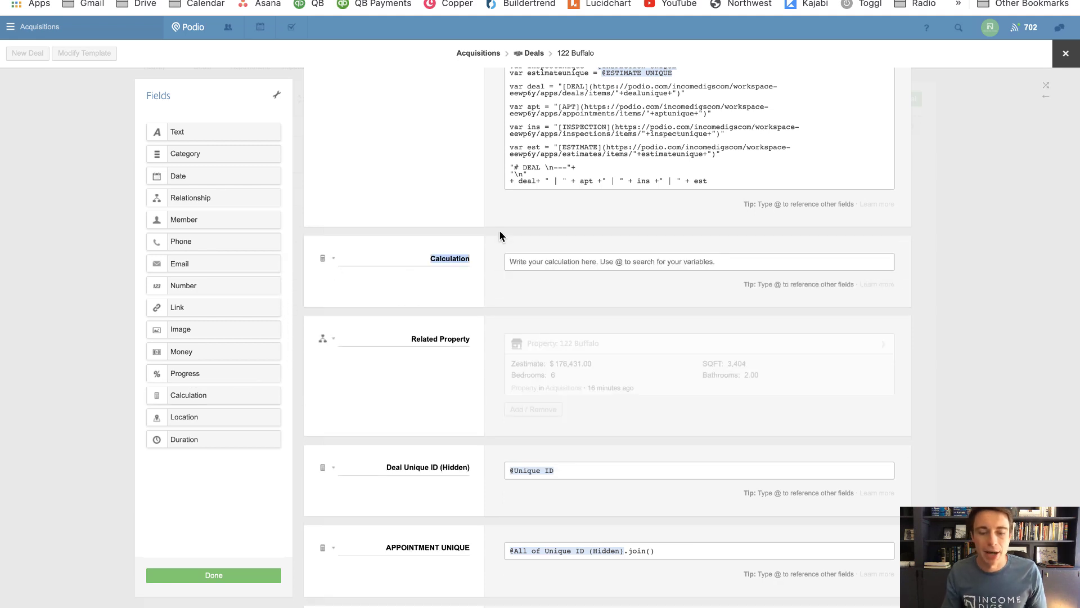
text(Summar)
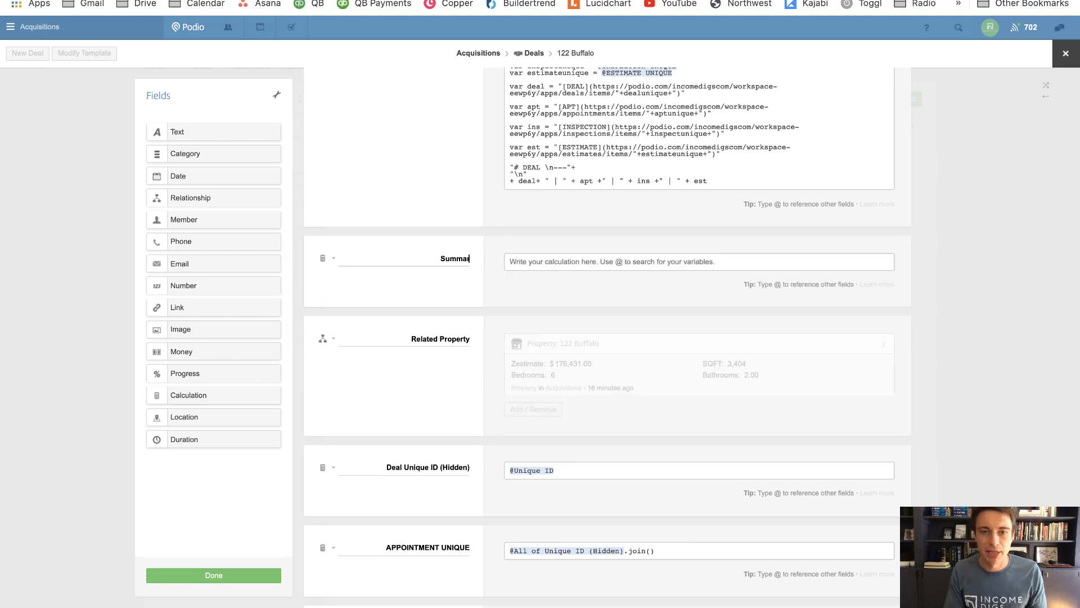
text(y)
key(super+a)
text(Property)
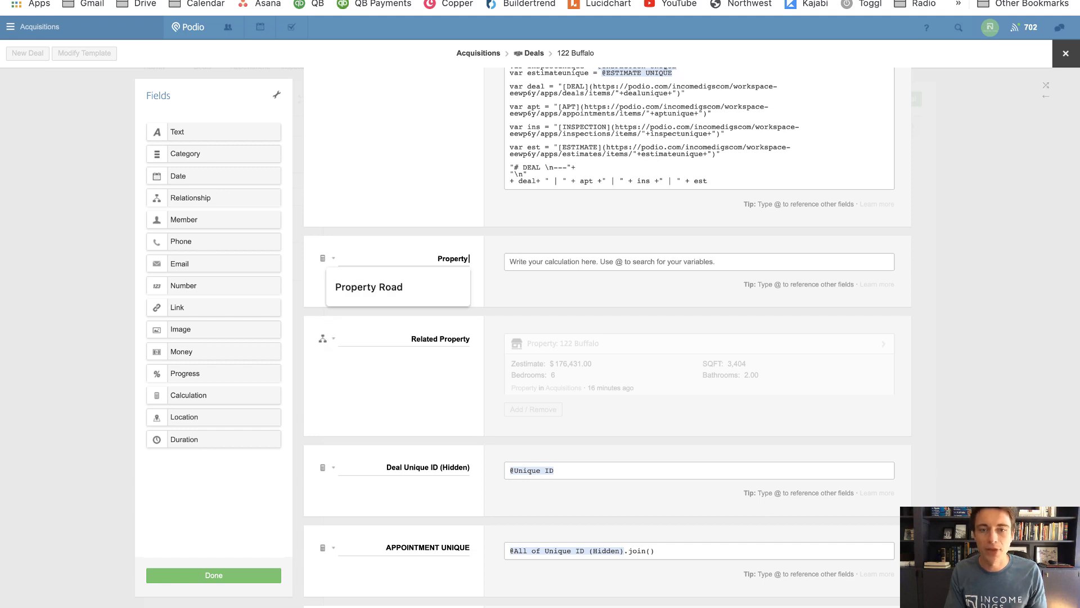
text( Summary)
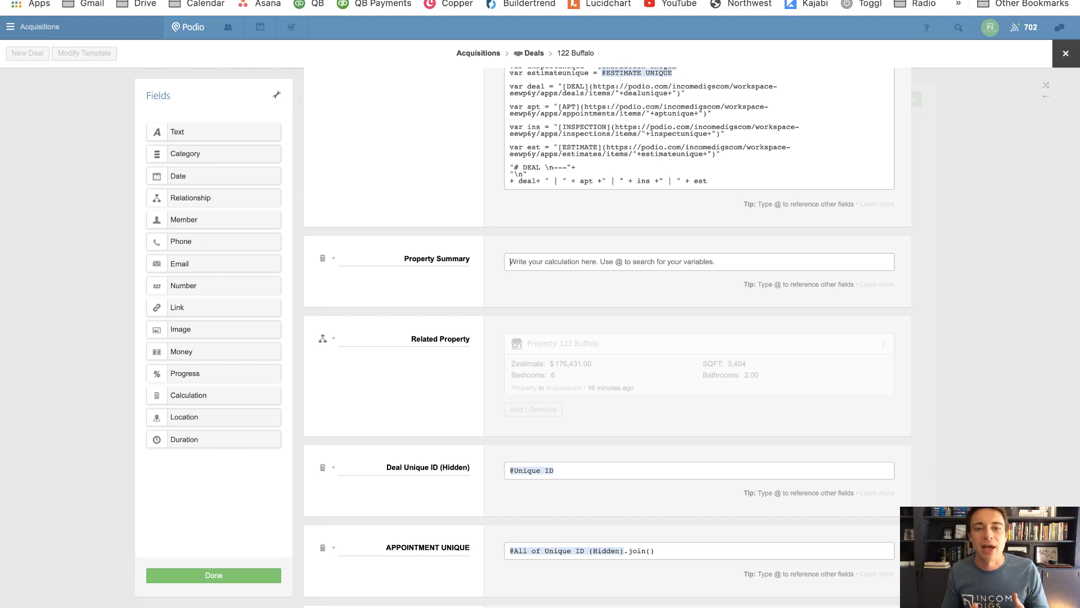
text(@unique)
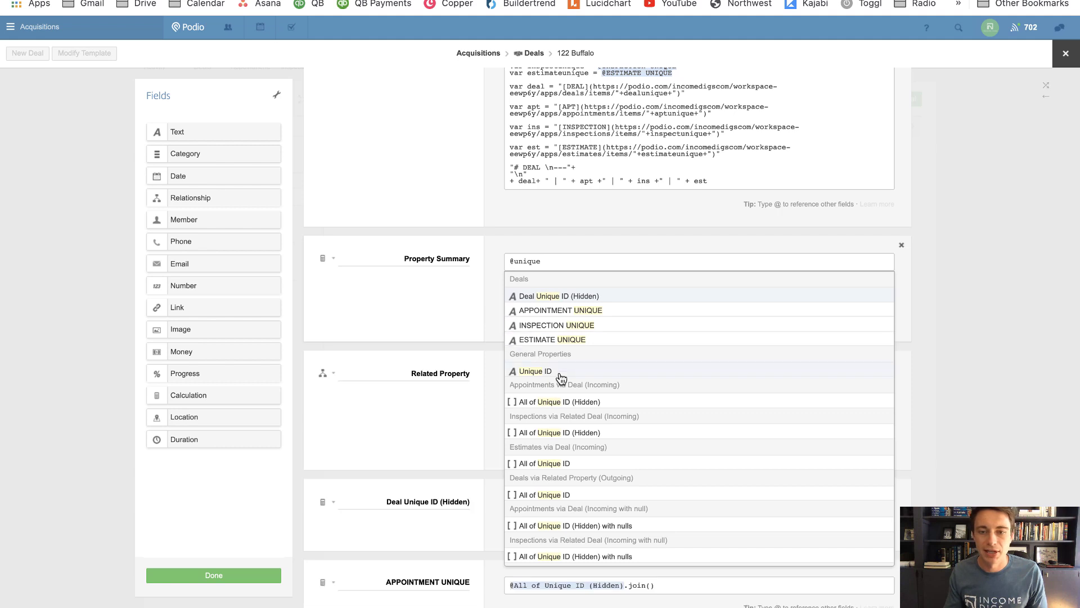
click(555, 373)
key(Return)
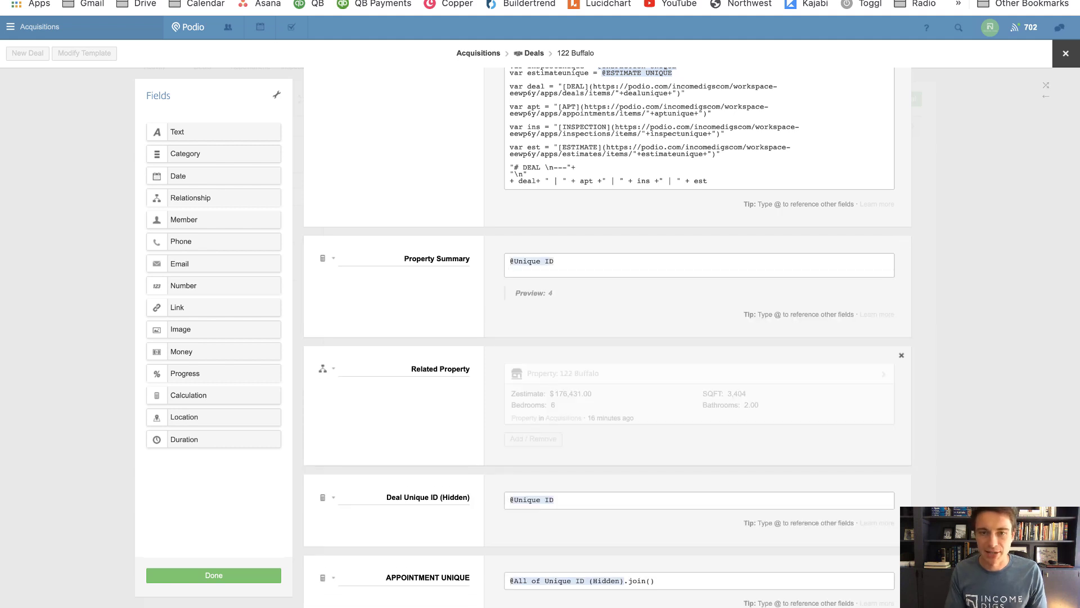
text("text")
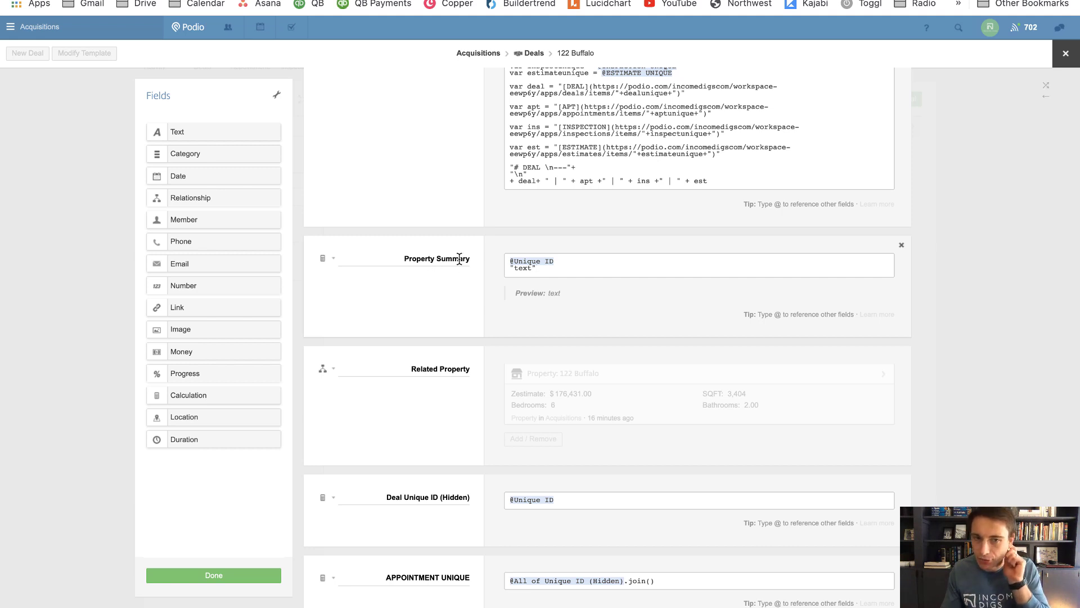
drag(556, 270, 504, 271)
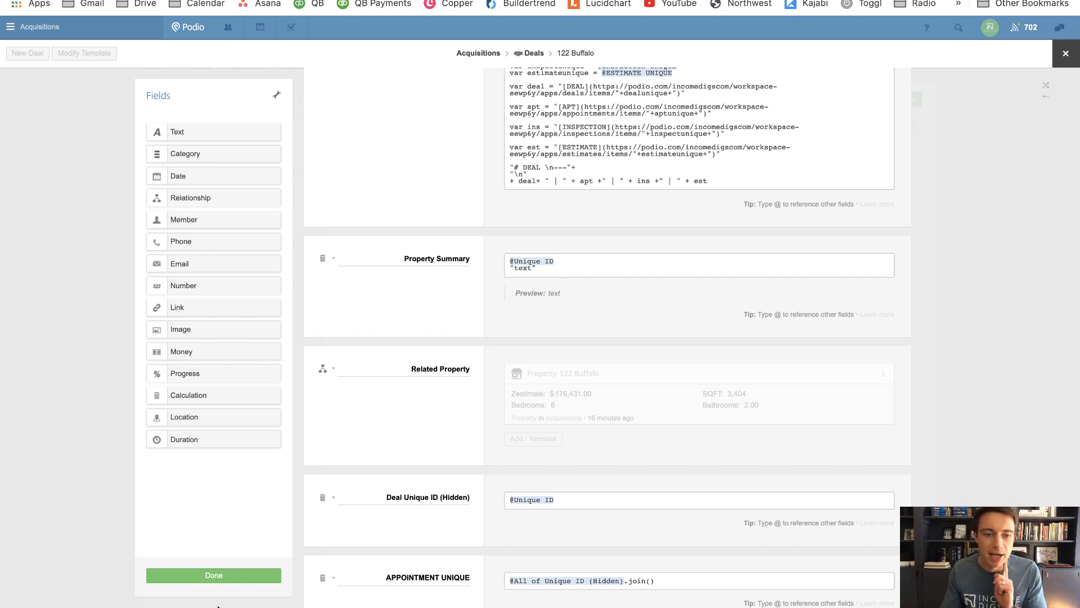
click(217, 576)
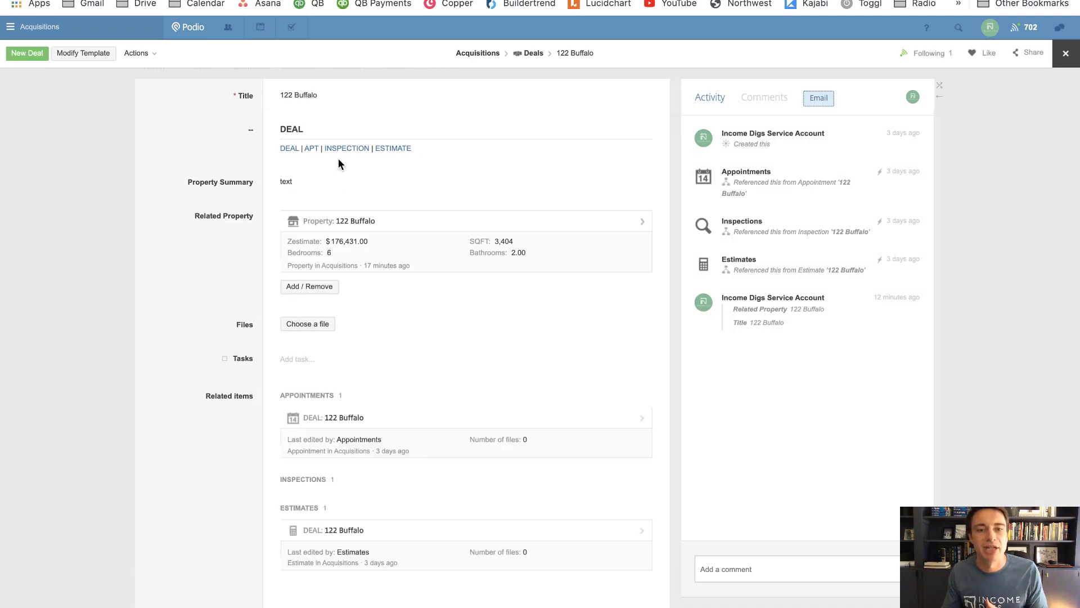
Reopen the Deals template and delete the entire Property Summary formula
click(91, 53)
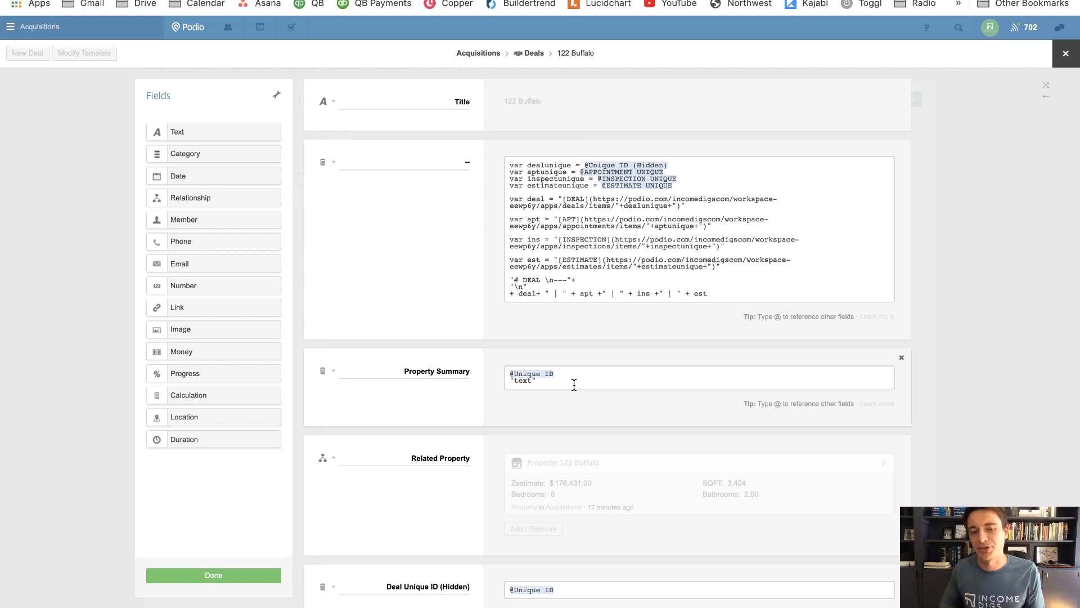
key(ctrl+a)
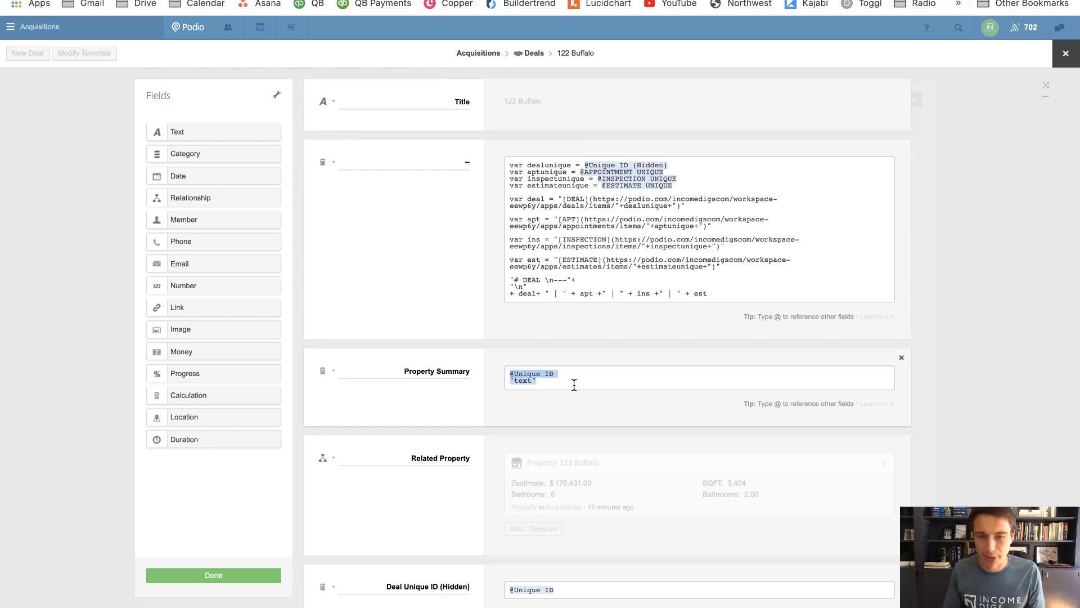
key(BackSpace)
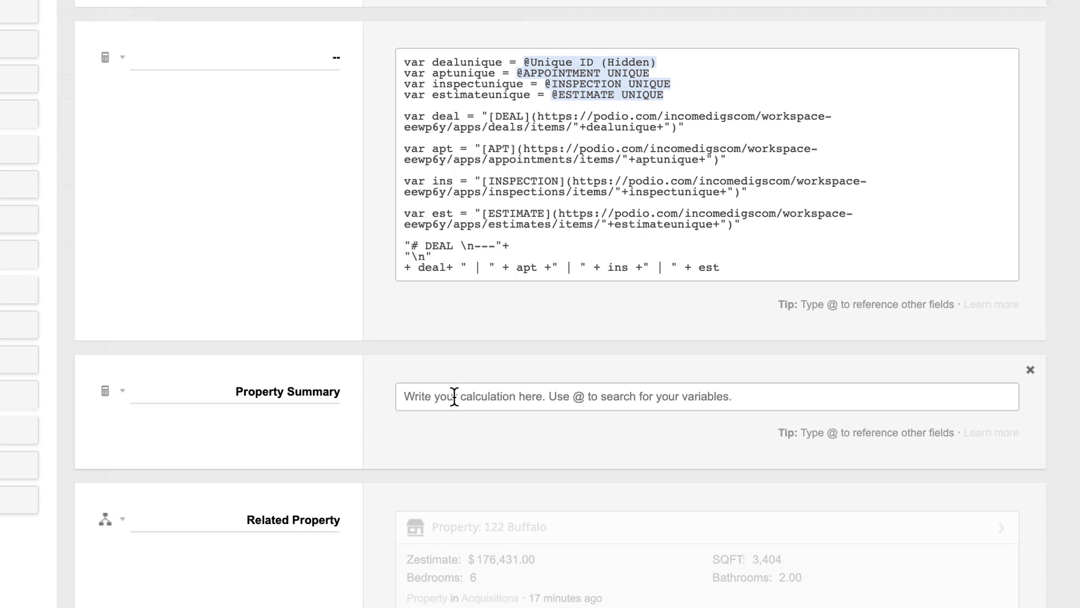
Write var markdown = "Attribute | Value \n --- | ---\n"; as the formula's first line
text(var ma)
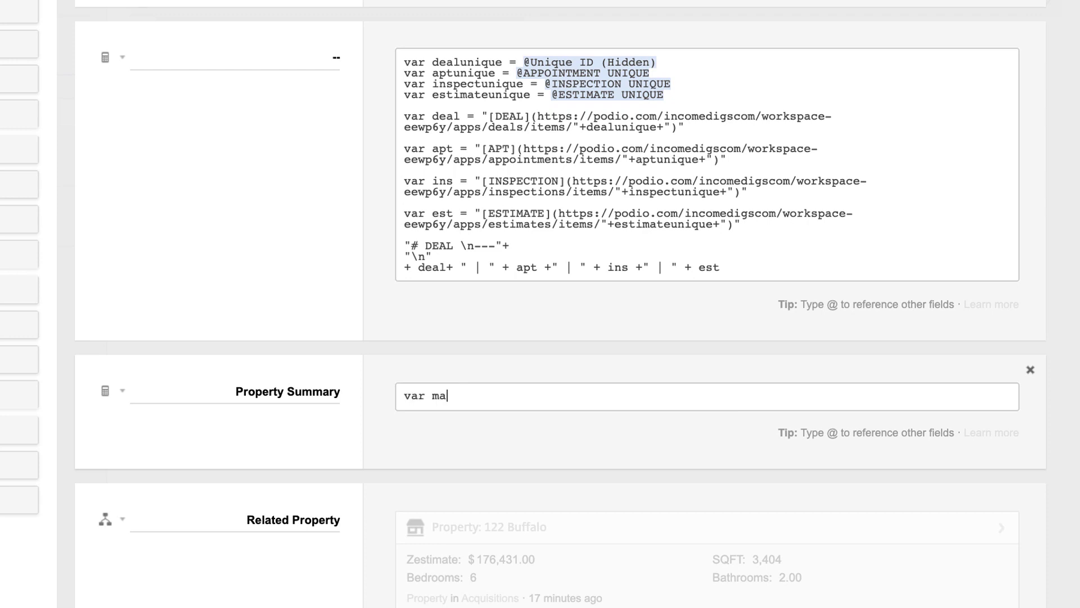
text(rkdown = )
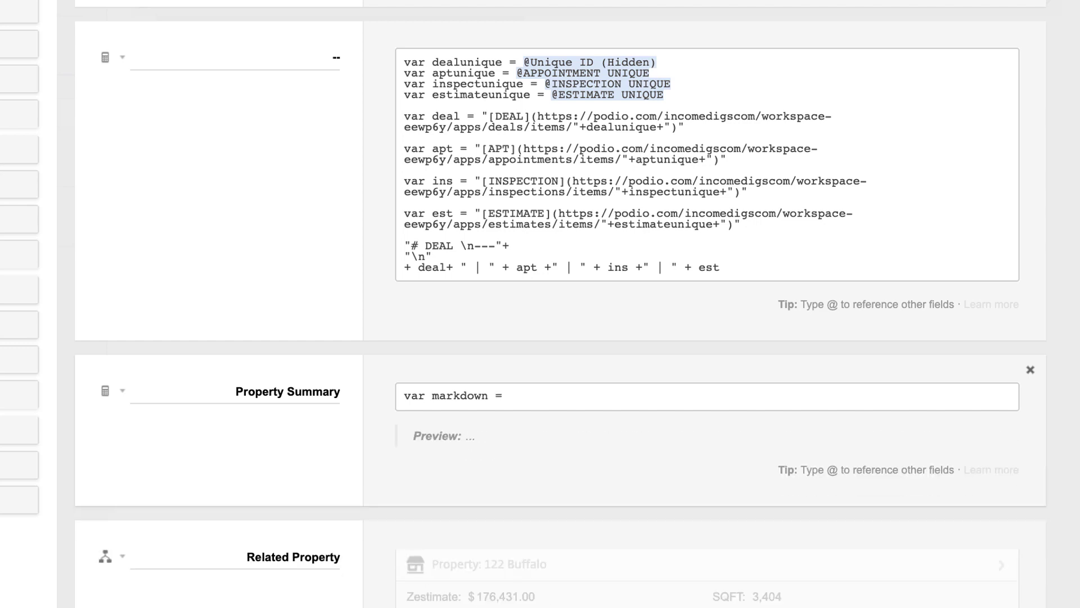
text(")
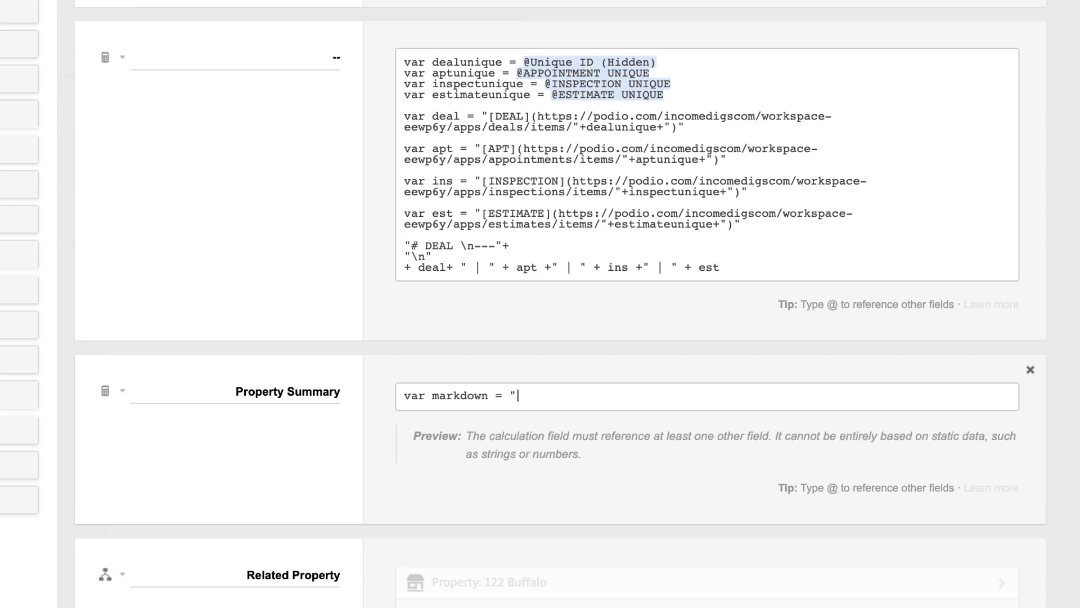
text(A)
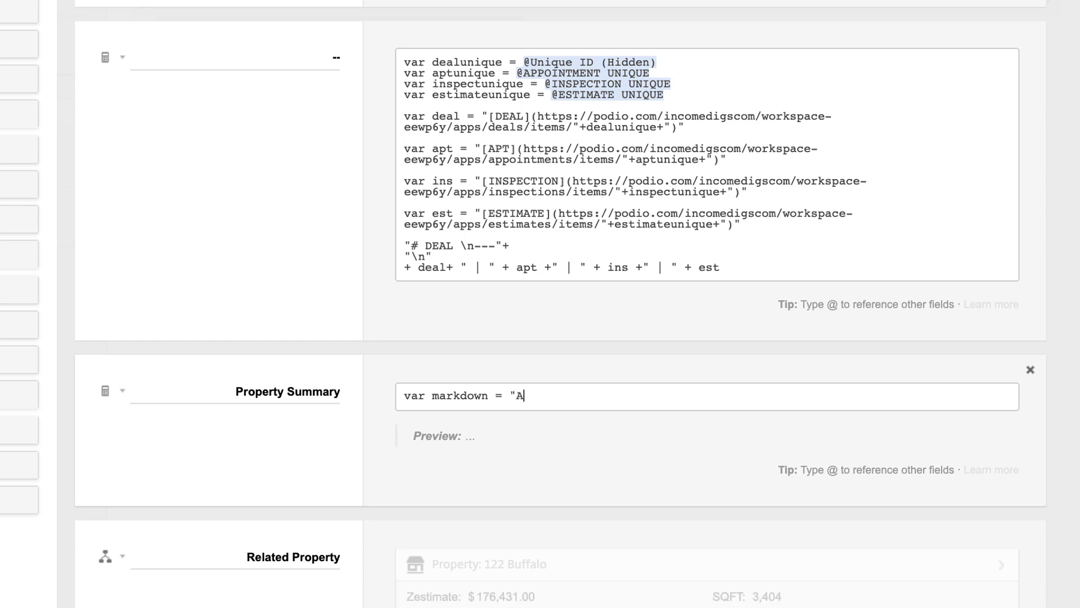
text(ttribute | )
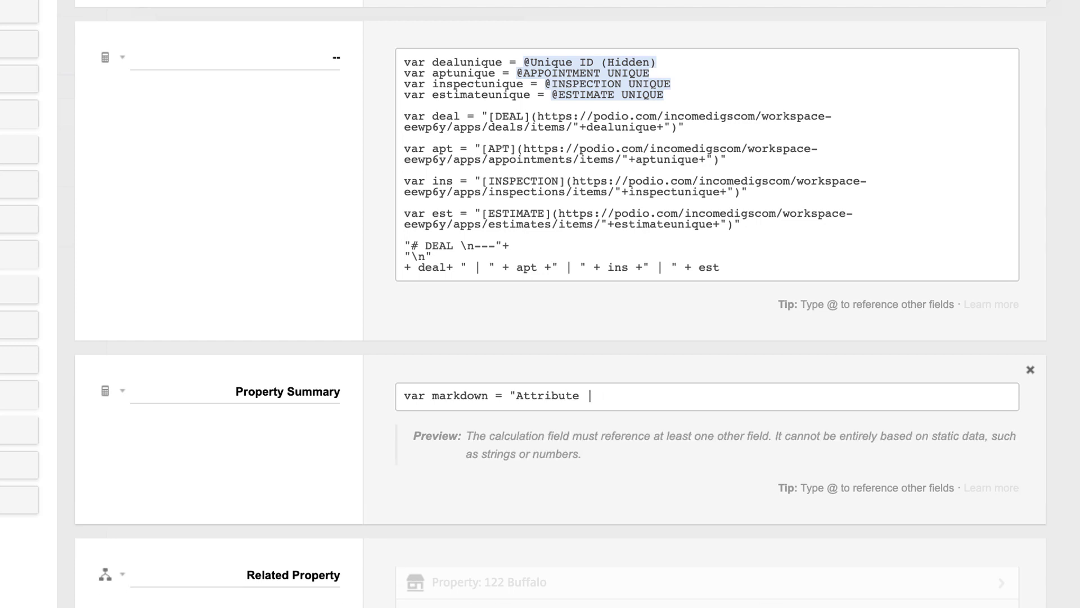
text(A)
key(BackSpace)
text(Value)
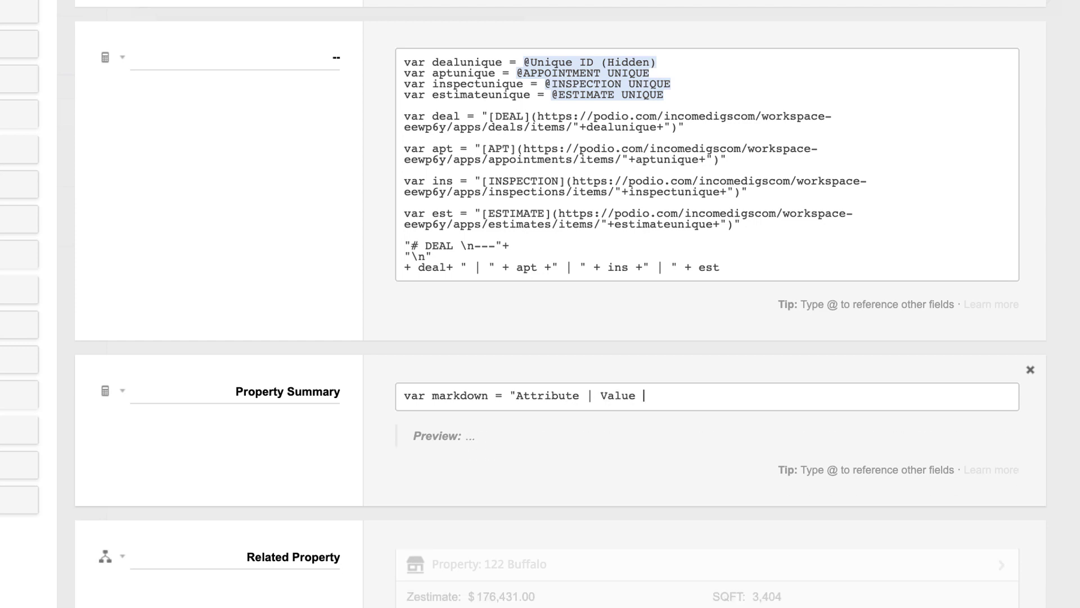
text( \)
text(n --)
text(-)
text( |)
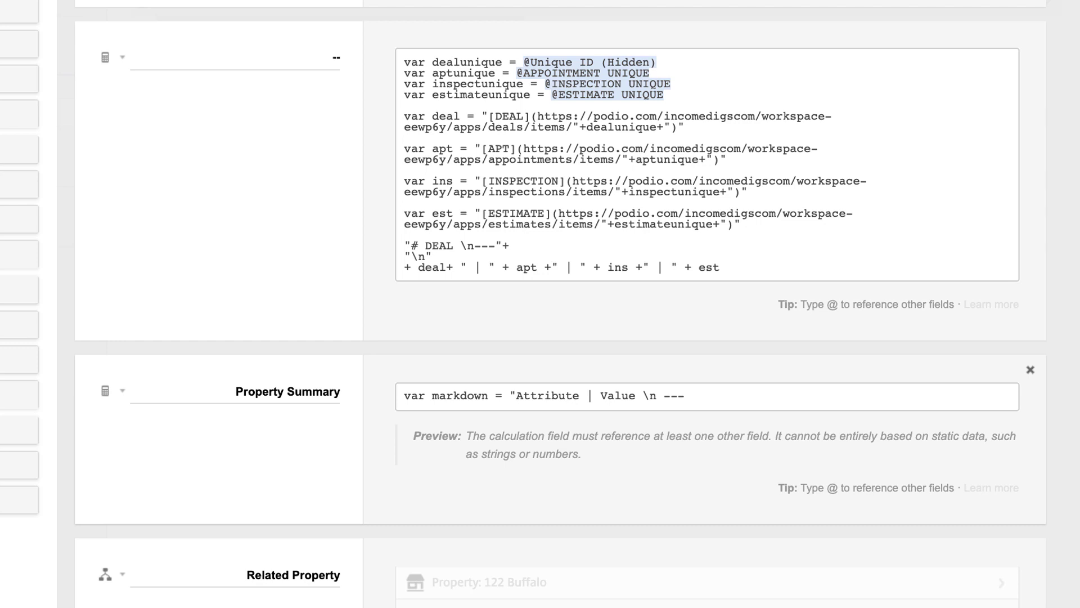
text(|)
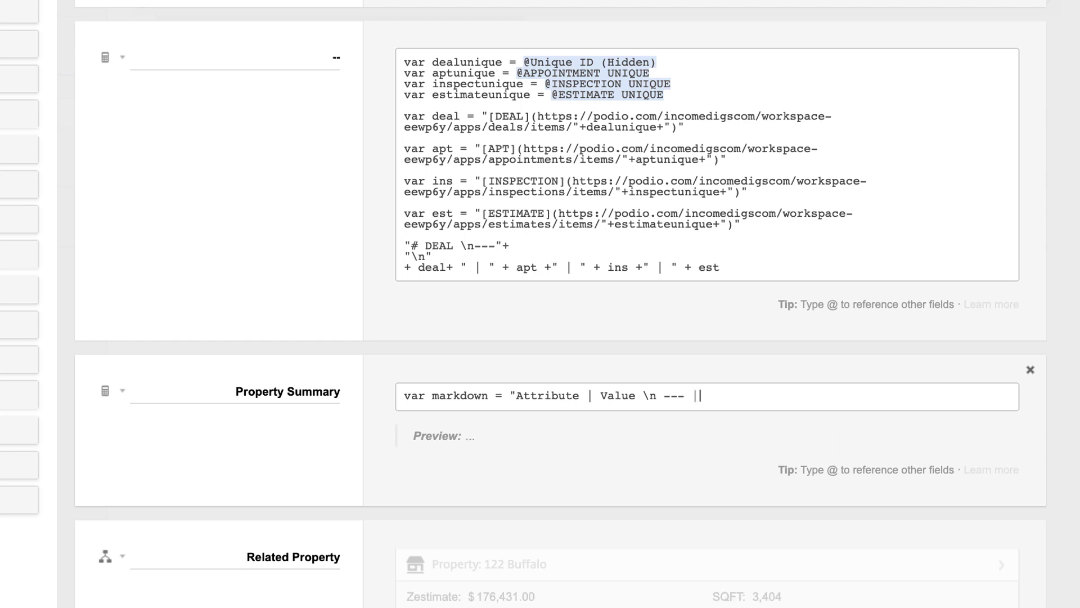
text(---\n")
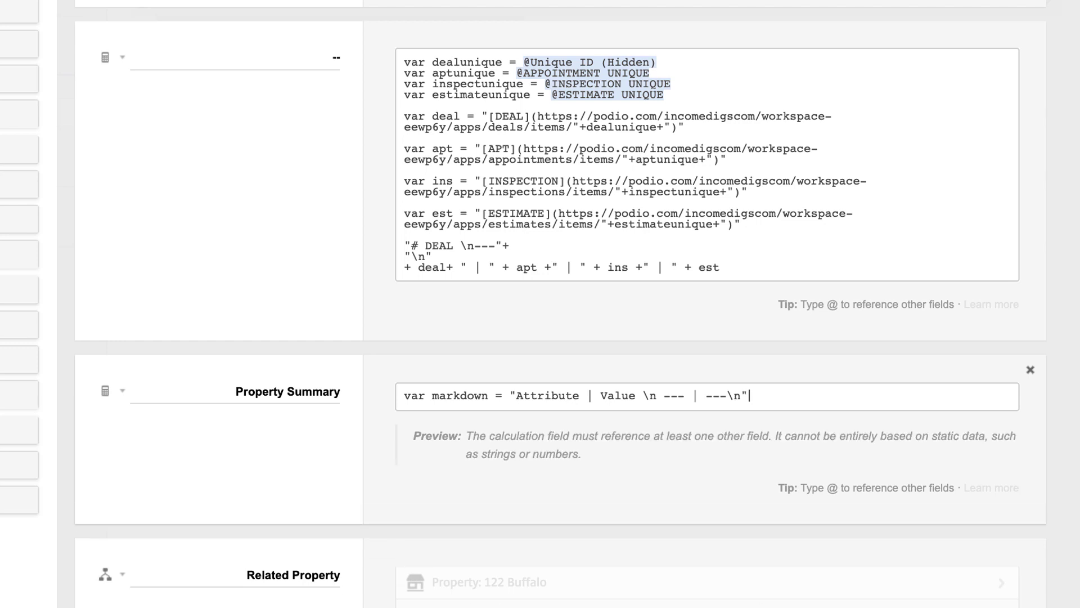
text(;)
key(Return)
text(var)
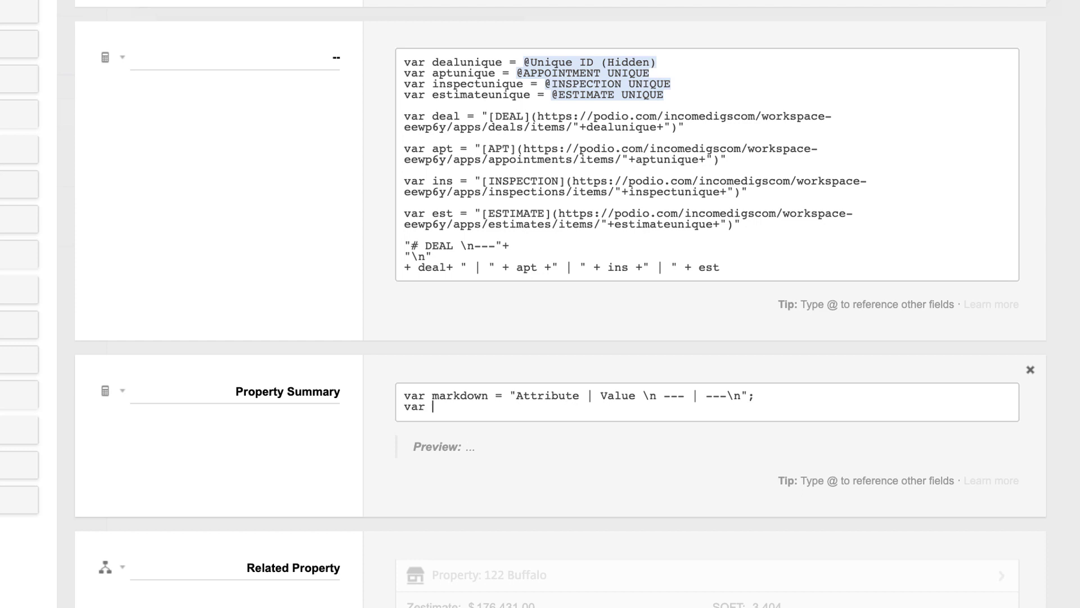
key(BackSpace)
key(BackSpace)
key(BackSpace)
key(BackSpace)
text(markdown +=)
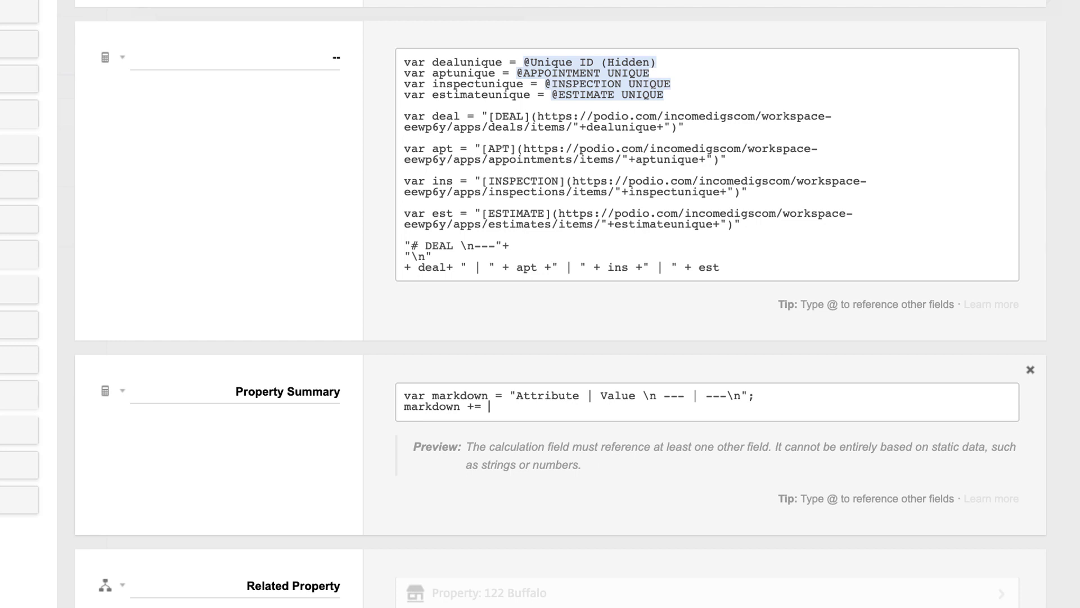
text(@stat)
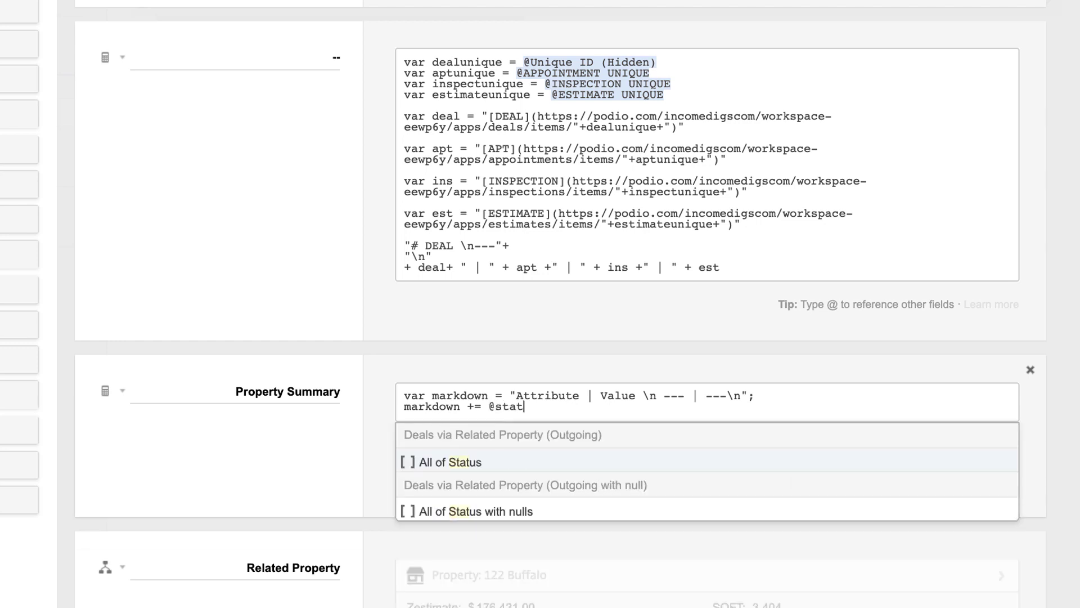
click(451, 461)
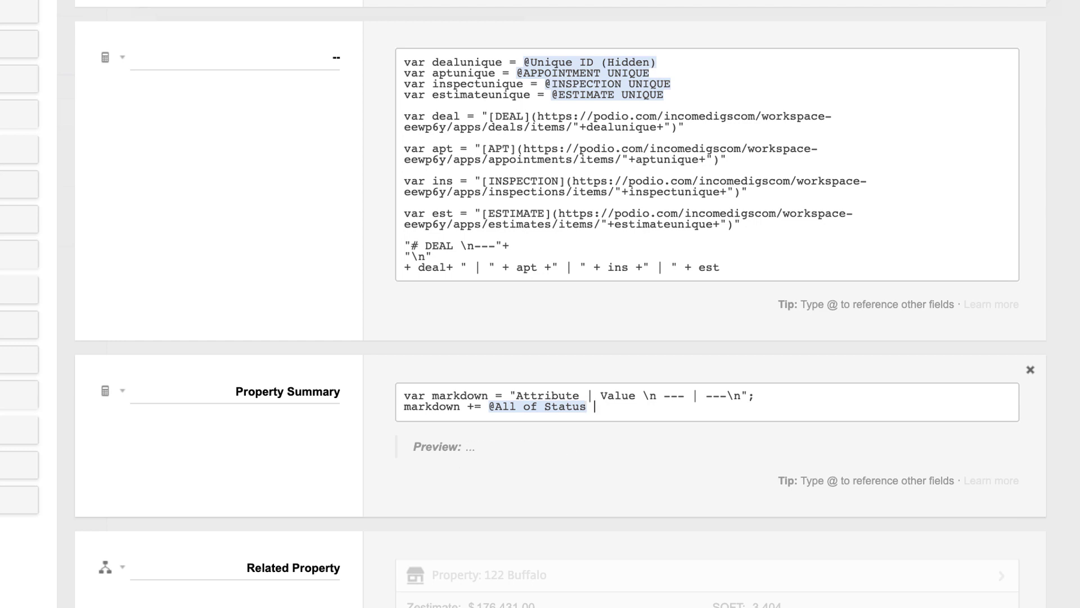
text(+)
text(  | "+)
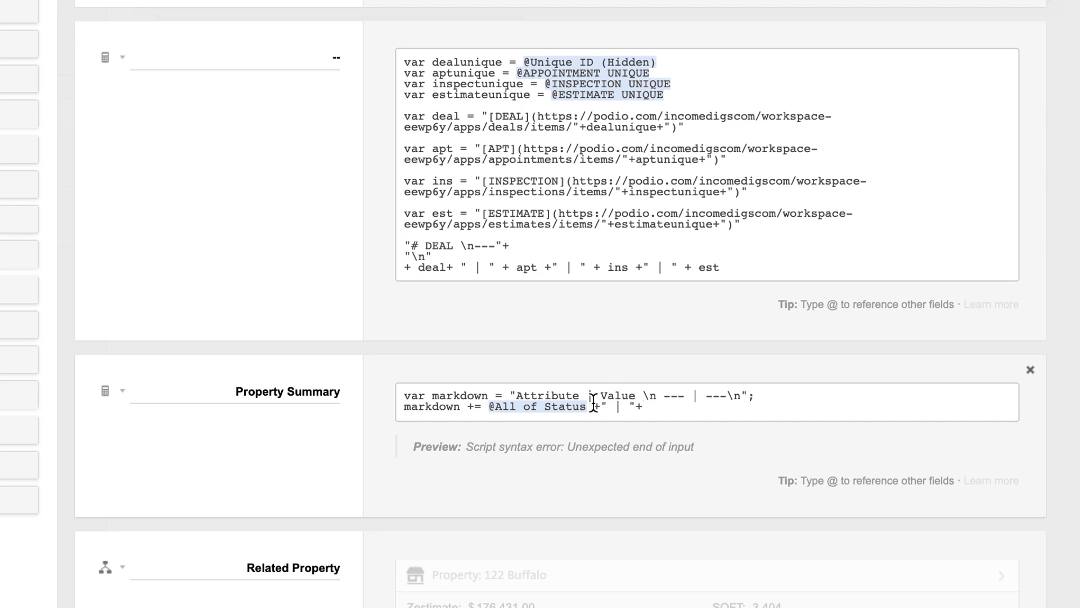
drag(588, 406, 487, 406)
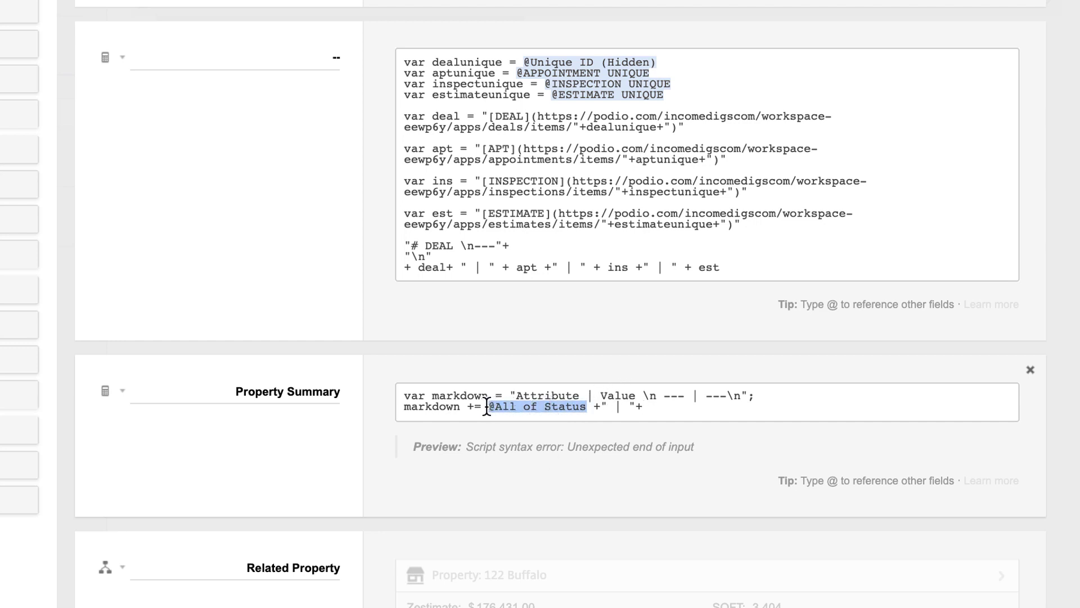
text("Status")
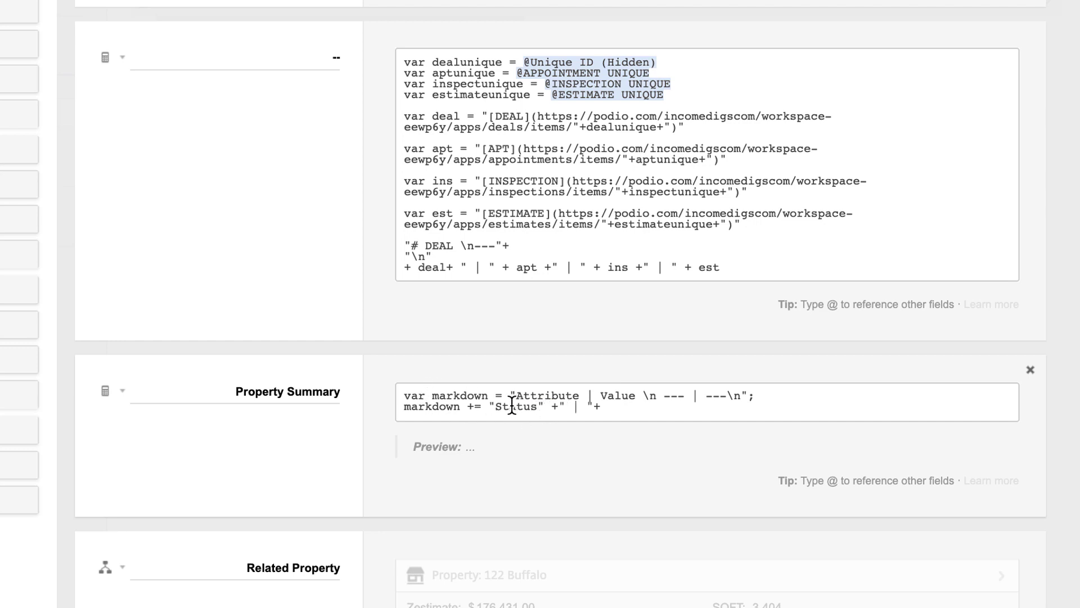
text( +" | "+ @)
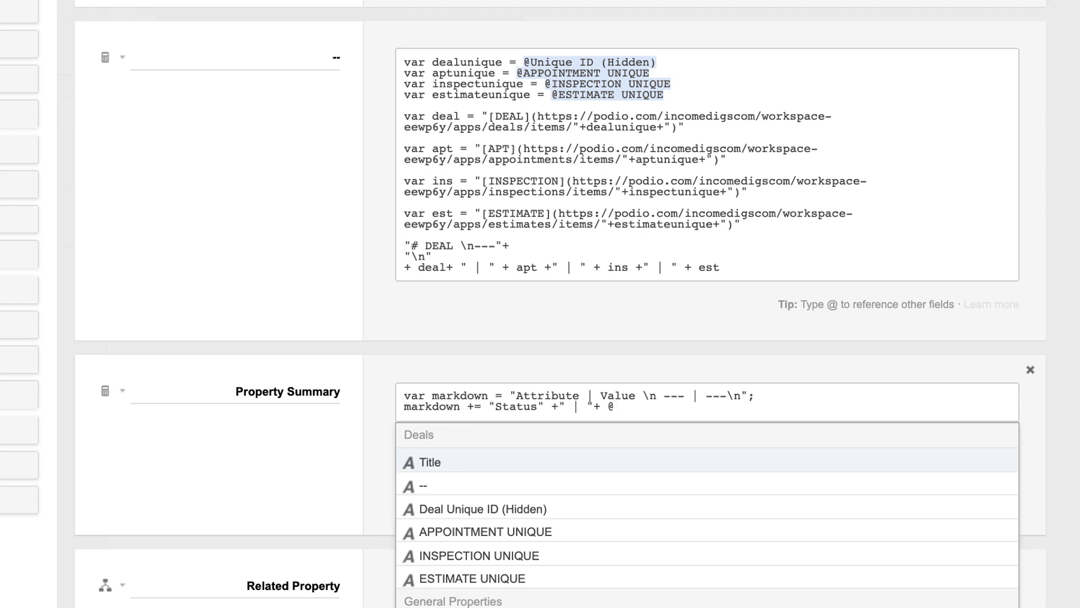
text(statu)
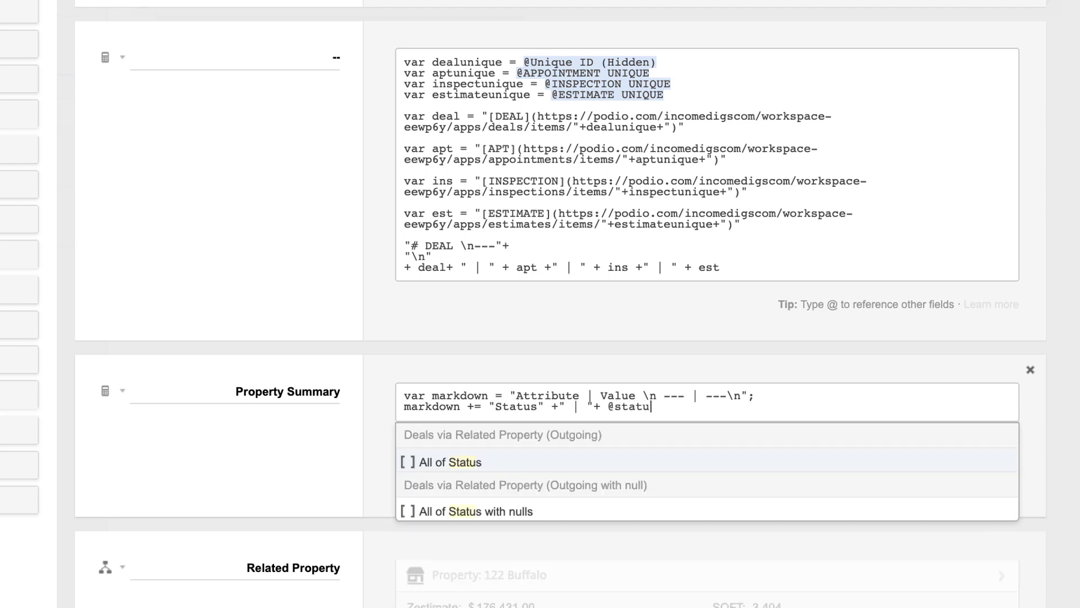
key(Return)
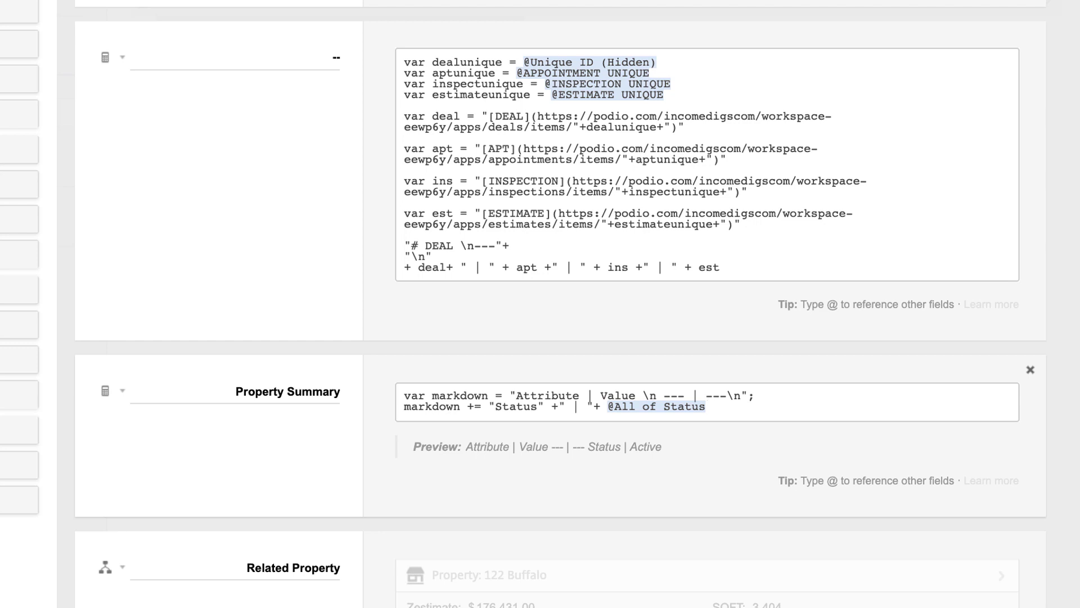
text(;)
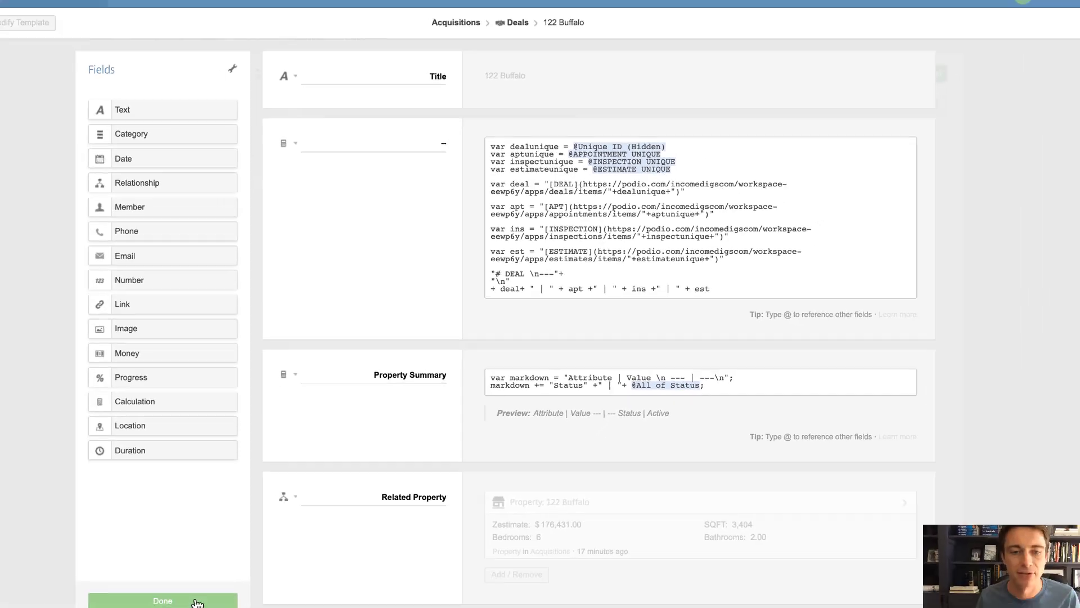
click(197, 600)
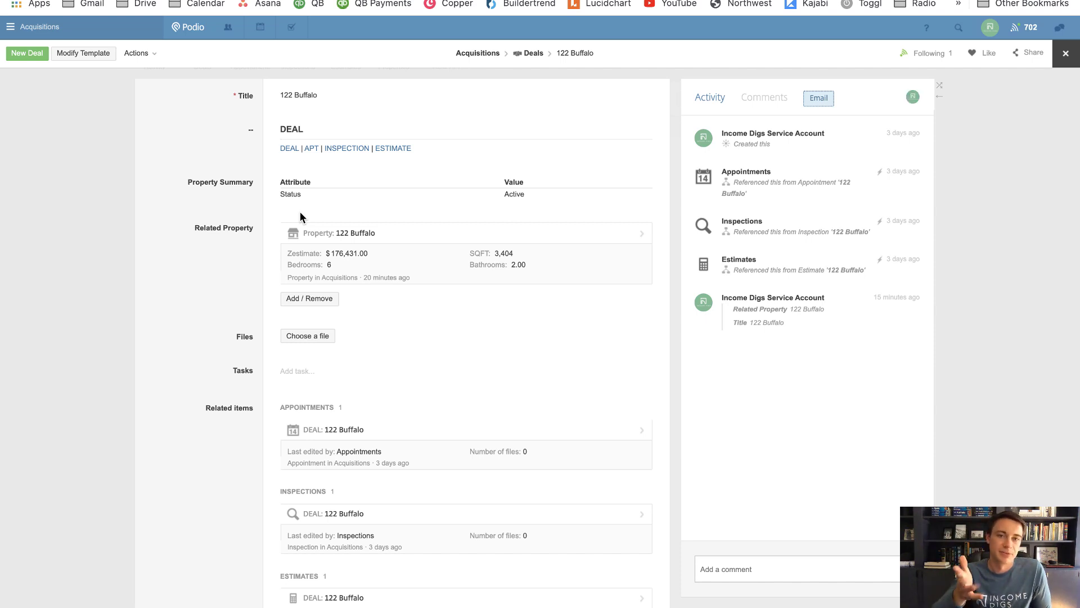
After checking the Status | Active table, reopen the Deals template for editing
click(84, 55)
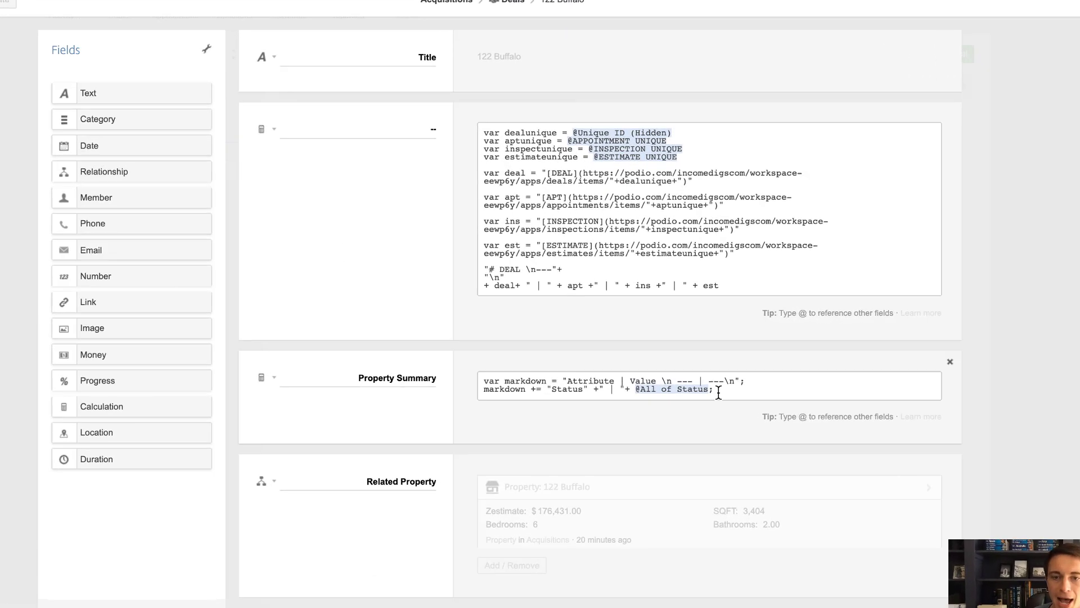
Declare label variables at the top: label1 "Status", label2 "Zestimate", label3 "Bedrooms"
drag(719, 392, 645, 391)
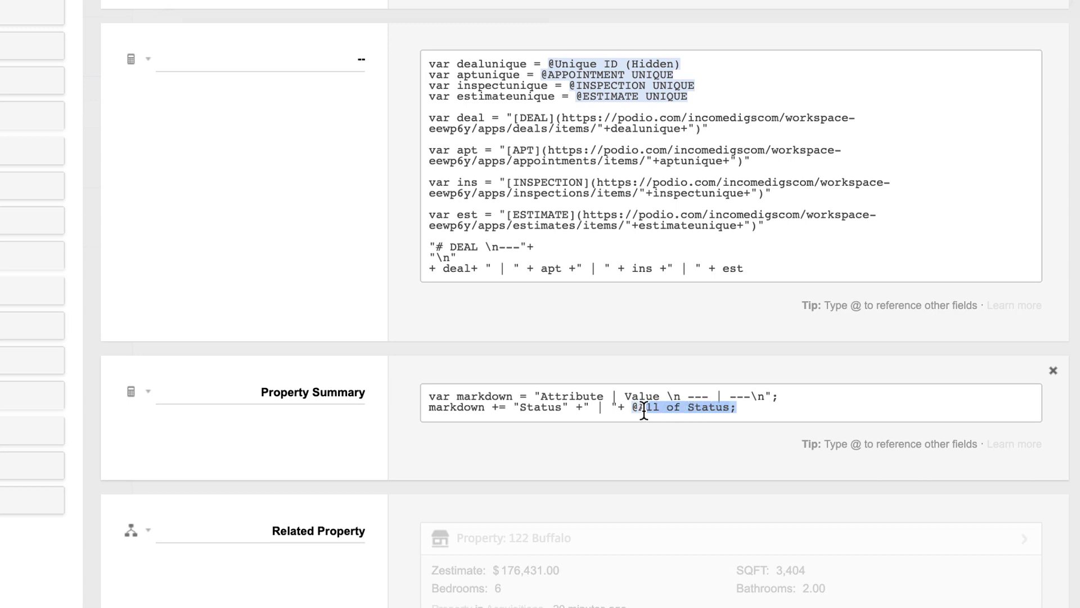
click(428, 396)
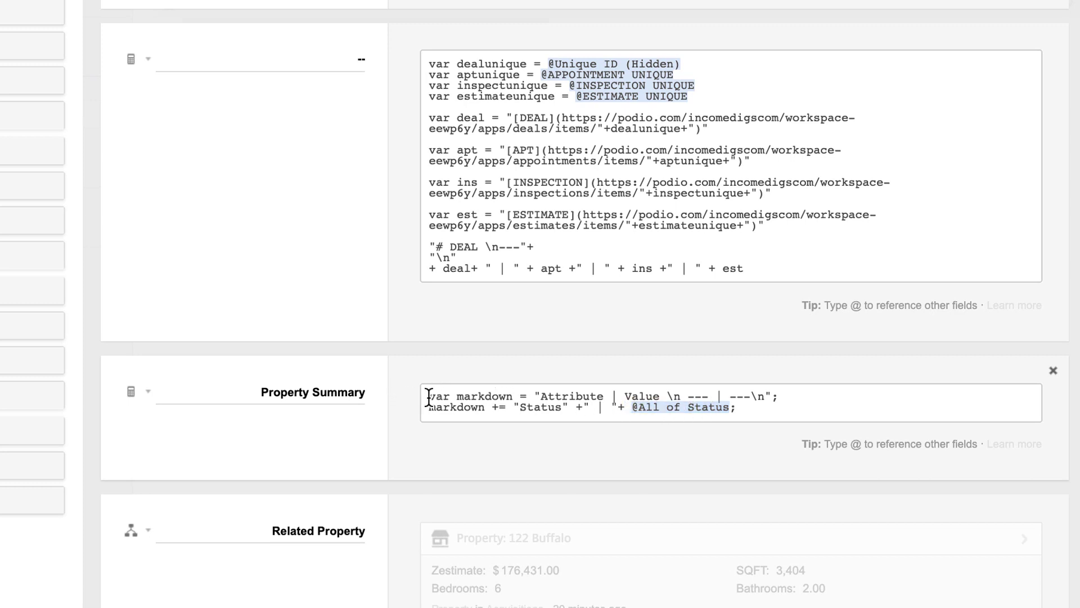
key(Return)
key(Return)
key(Return)
key(Up)
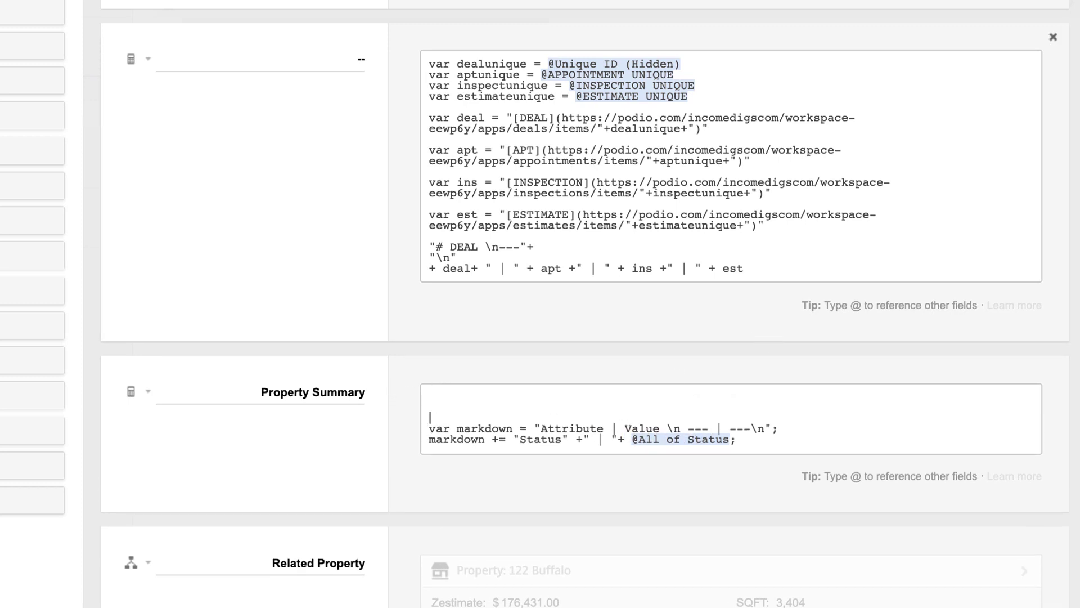
key(Up)
key(Up)
text(var)
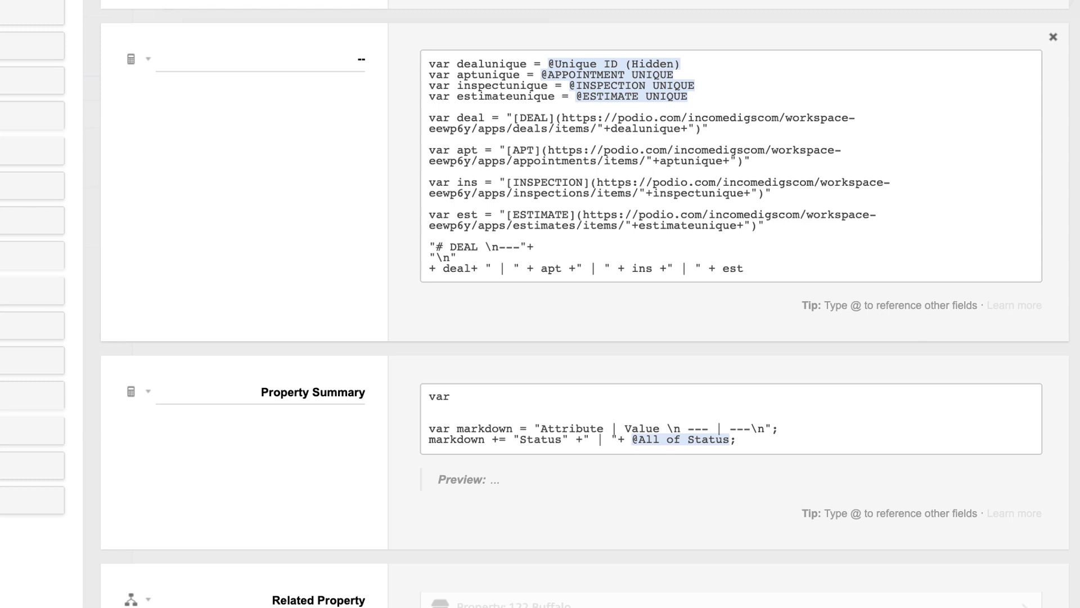
text( label1 = "Status")
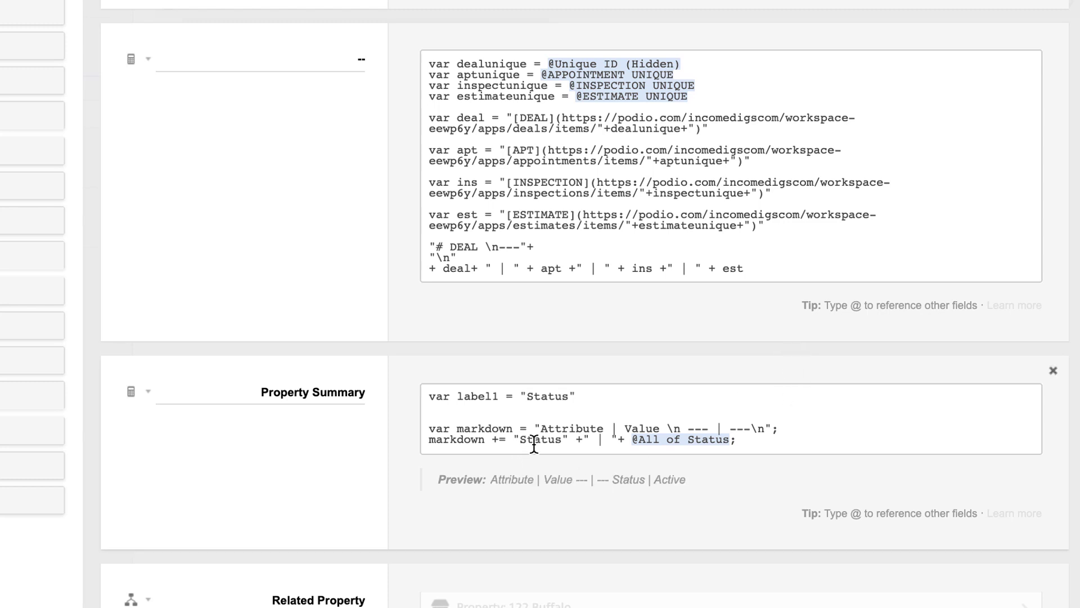
key(Return)
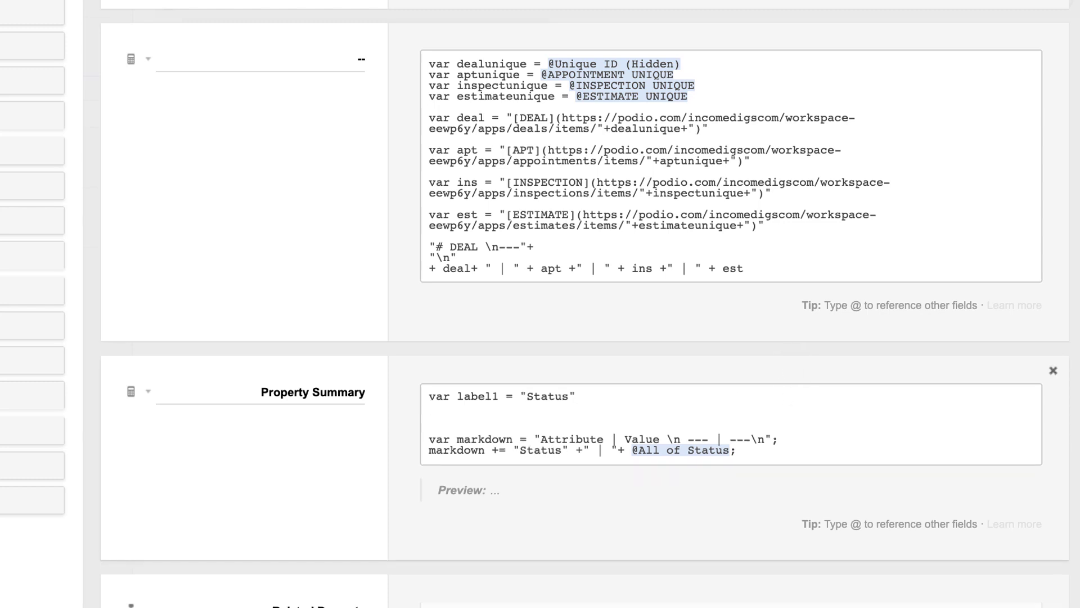
text(var label2 = "Zestimate")
key(Return)
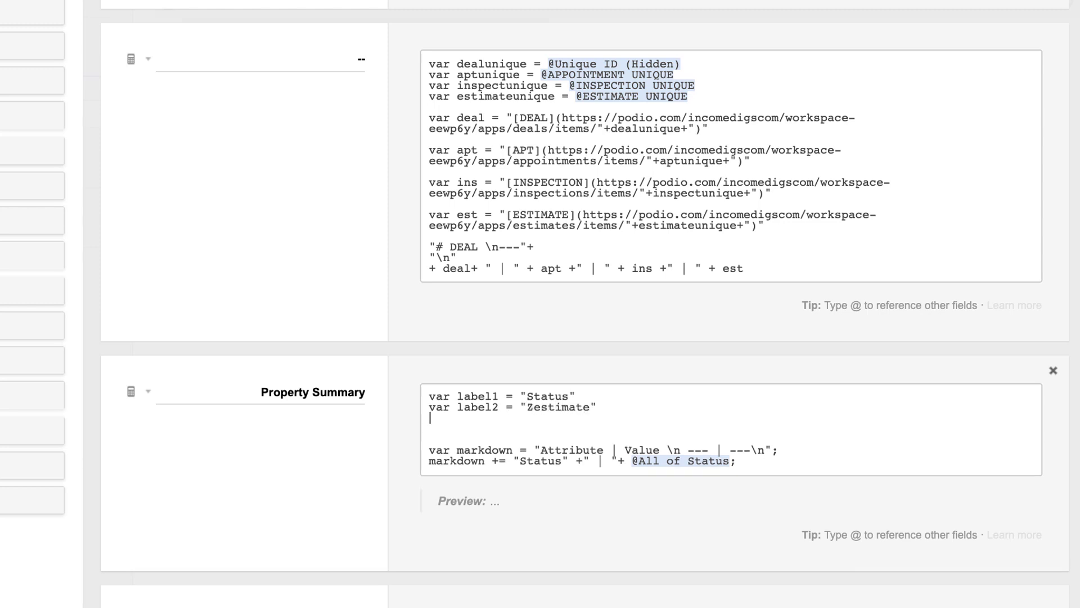
text(var label3 = "Bedrooms")
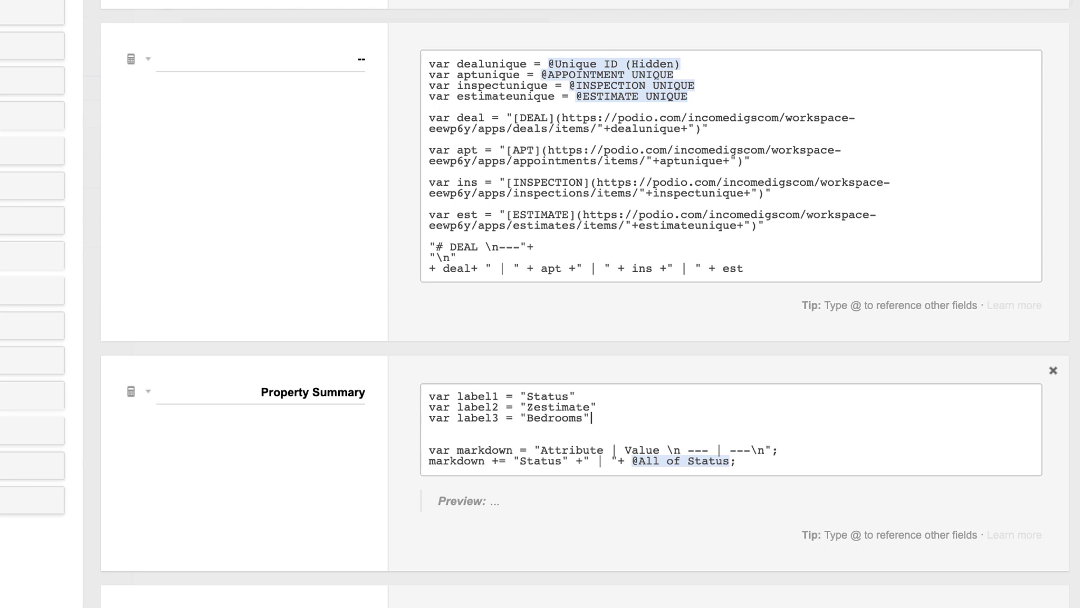
Add label variables for "Bathrooms", "Type" and label6 "Link to Comps"
key(Return)
text(var label3 )
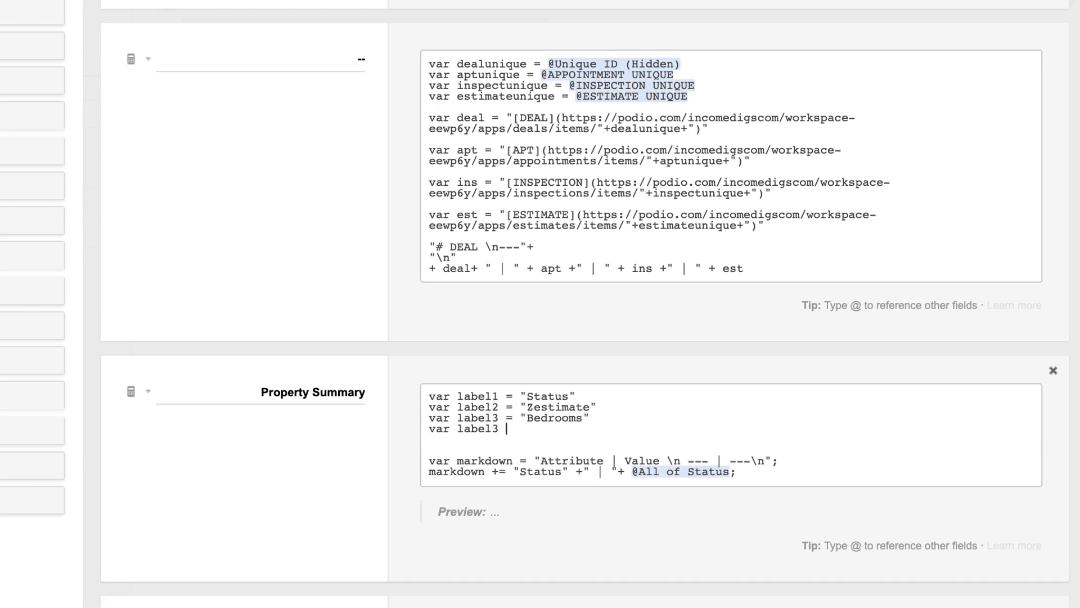
text( = "Bathrooms")
key(Return)
text(Var )
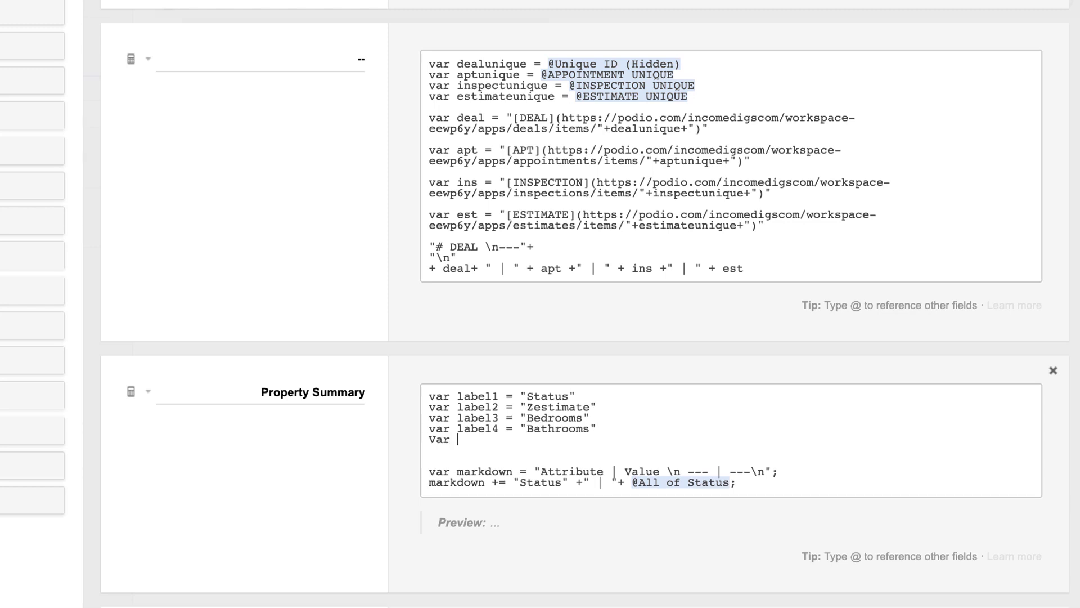
text(label5 = ")
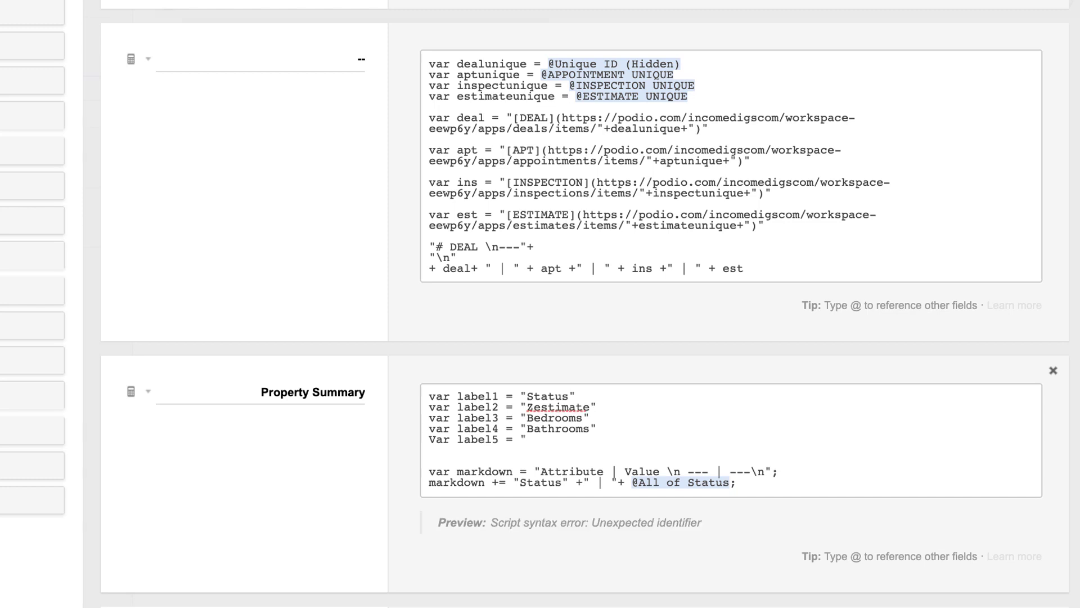
text(Type)
text(")
key(Return)
text(v)
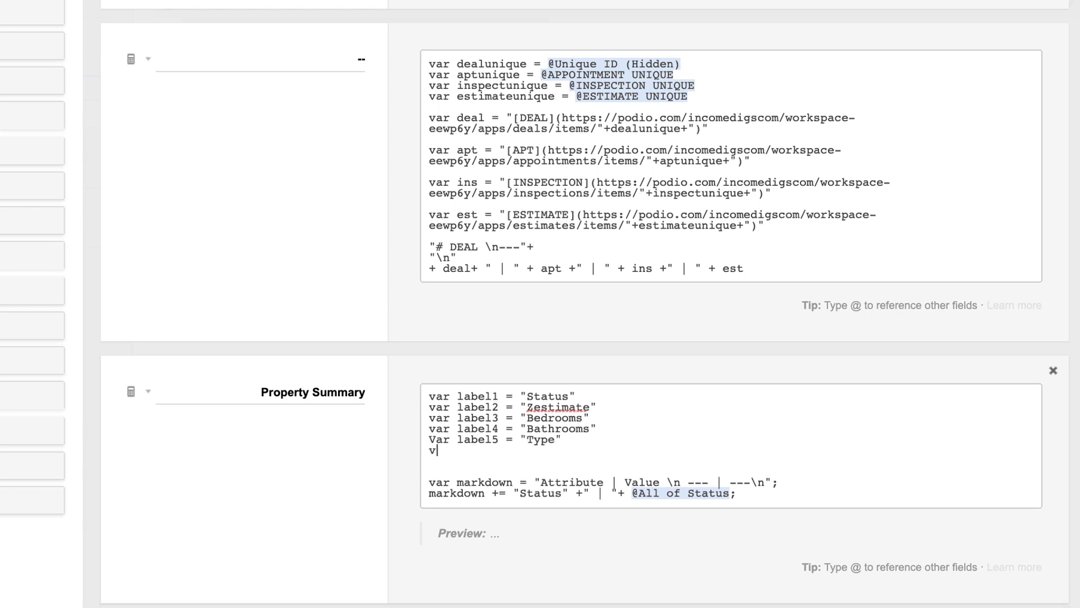
text(av)
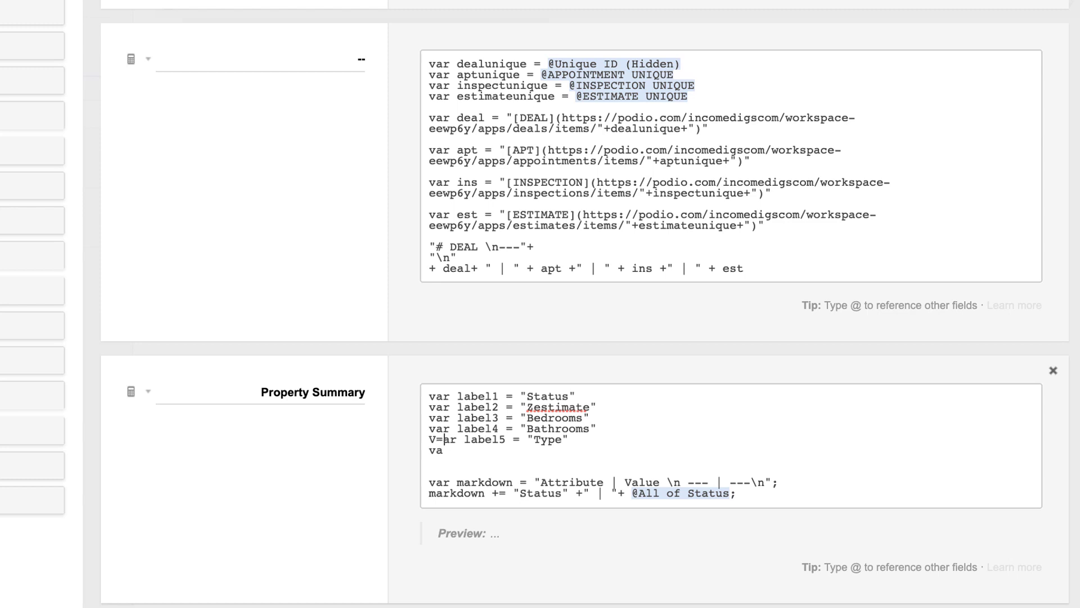
key(BackSpace)
key(BackSpace)
text(va)
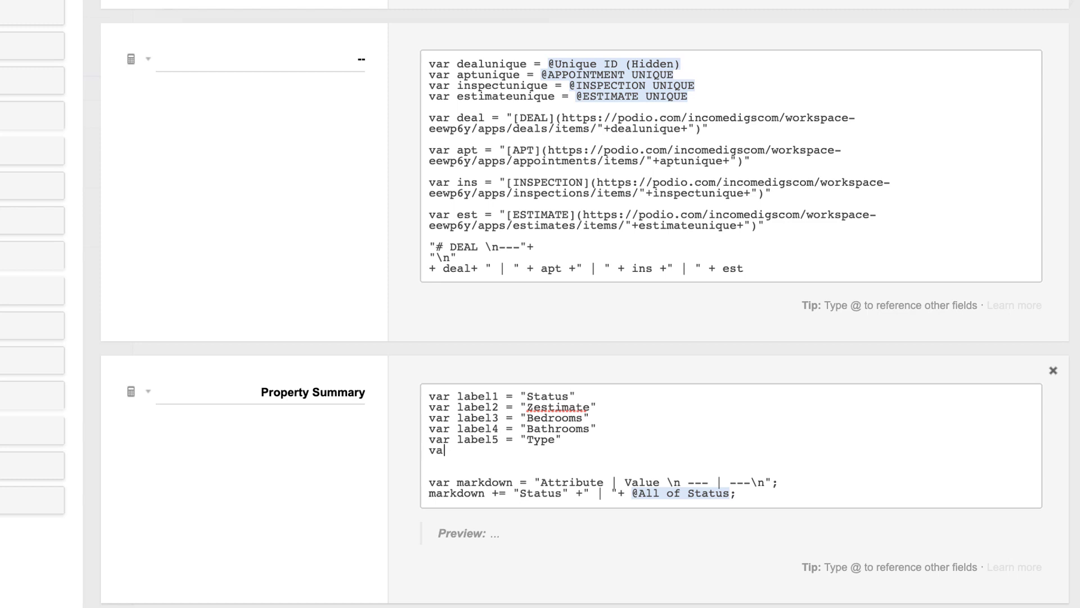
text(r label6 = "Link to Comps")
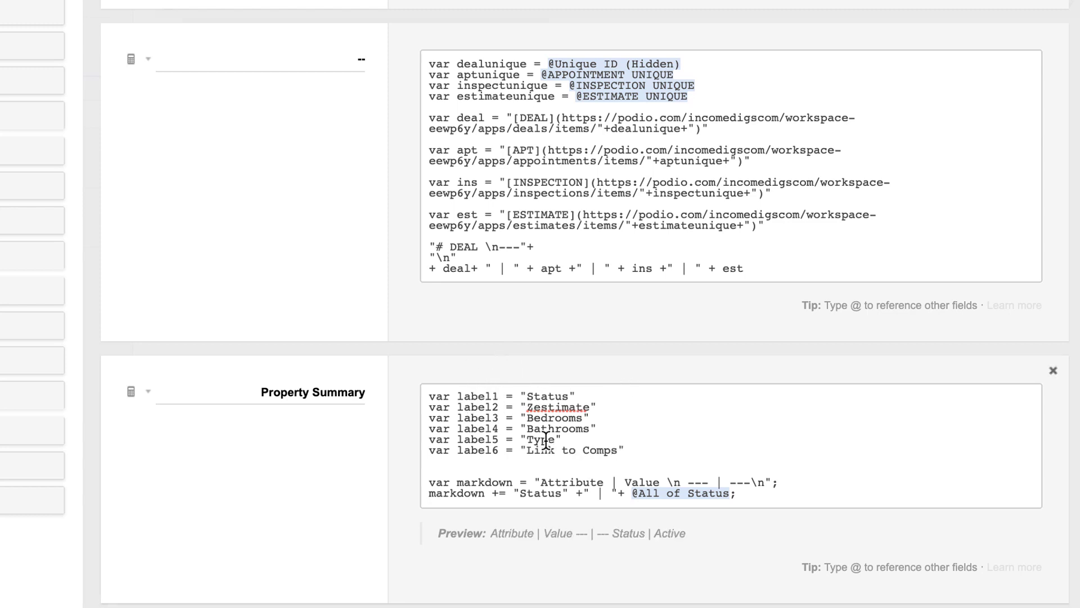
drag(569, 493, 513, 493)
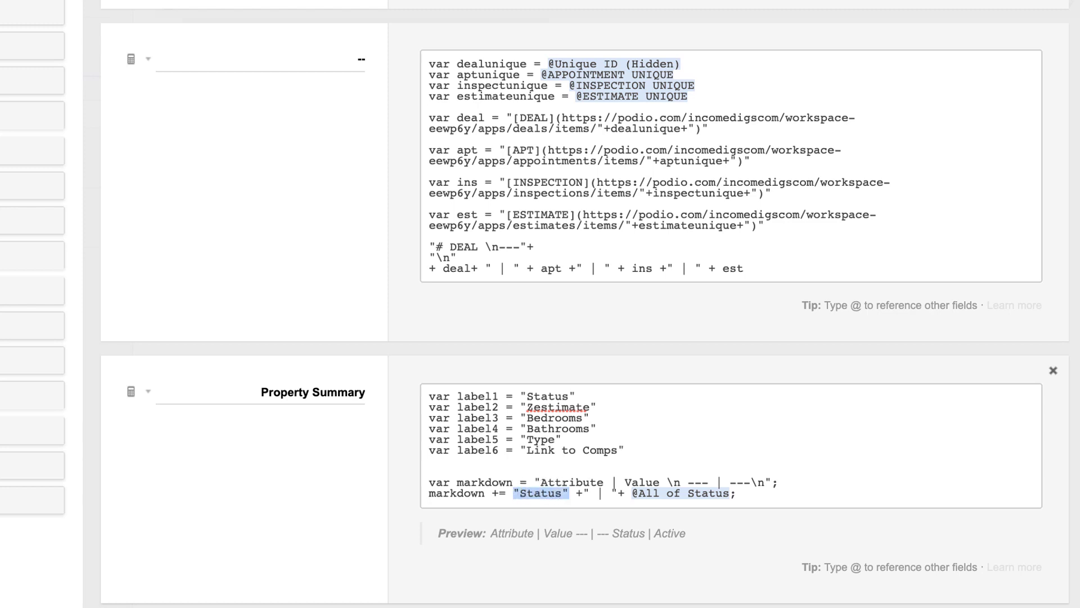
key(BackSpace)
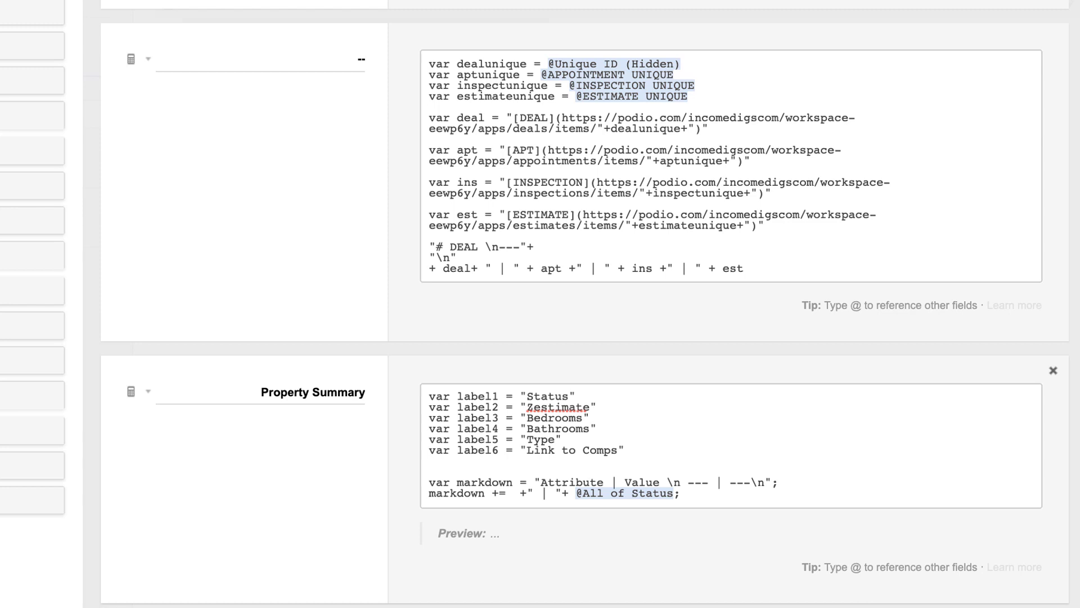
text(label1)
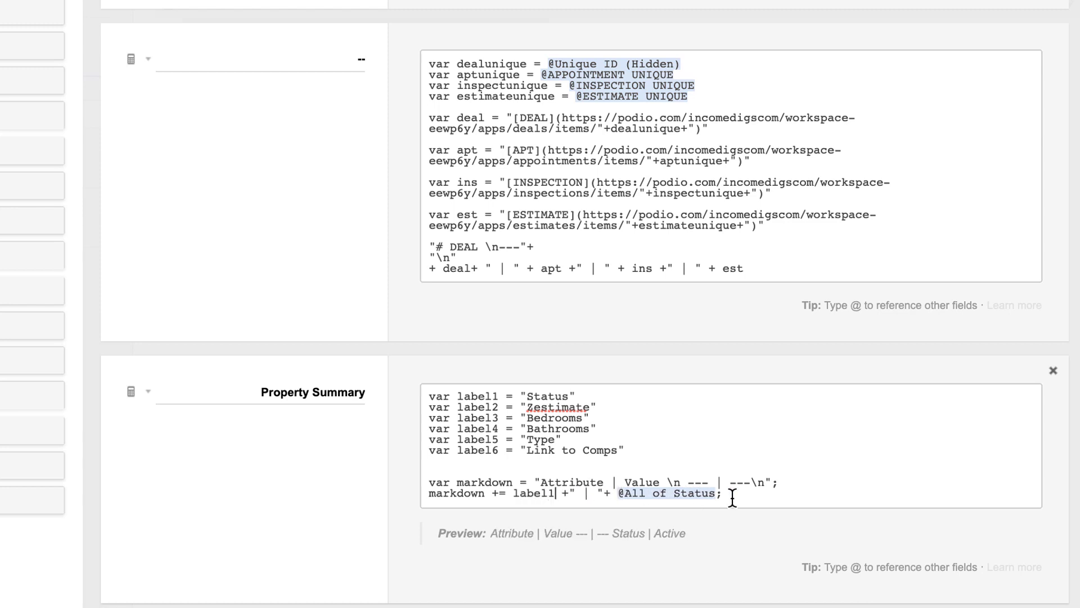
click(661, 452)
key(Return)
text(var )
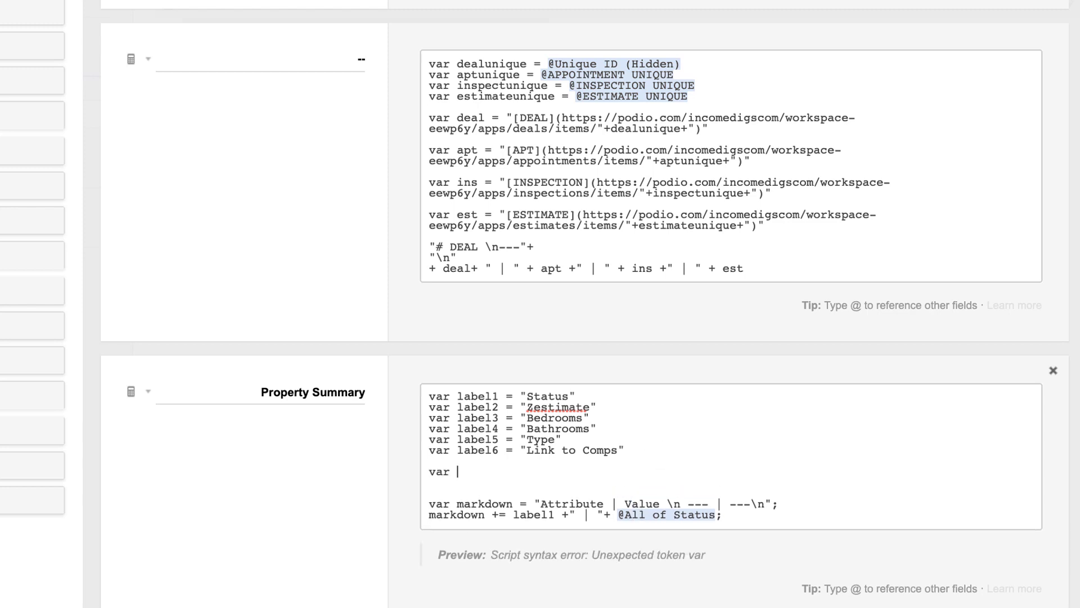
text(value1 )
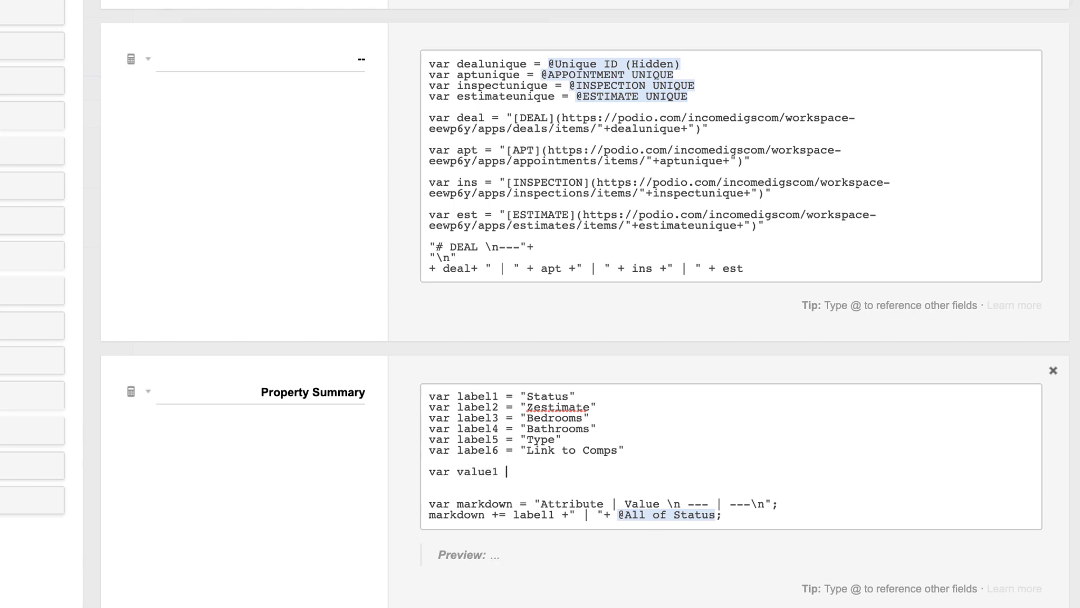
text(= @stat)
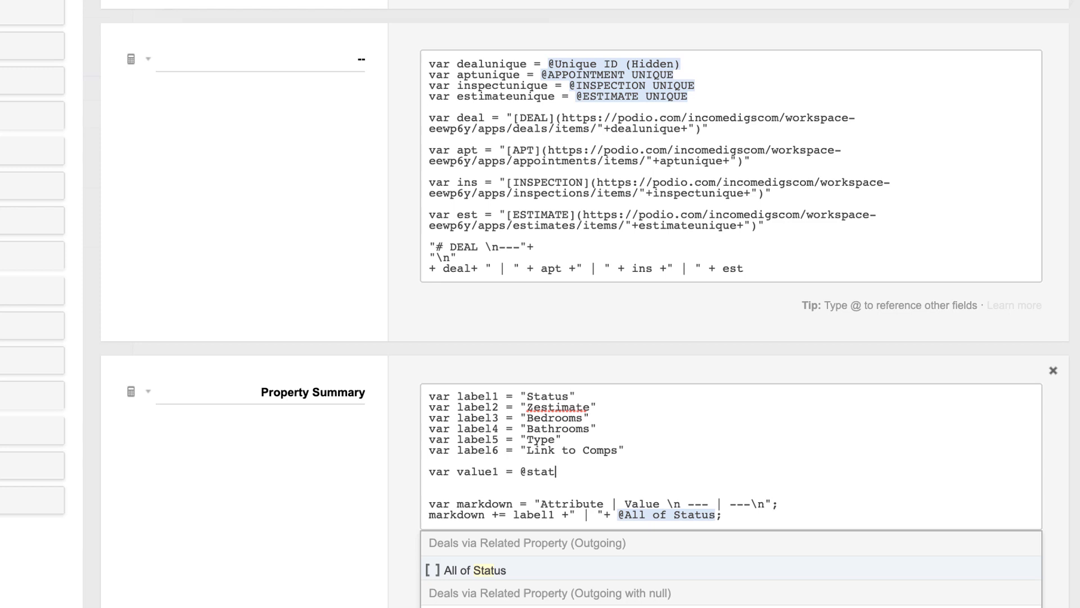
Set value1–value4 to All of Status, Zestimate, All of Bedrooms and All of Bathrooms
key(Return)
key(Return)
text(var )
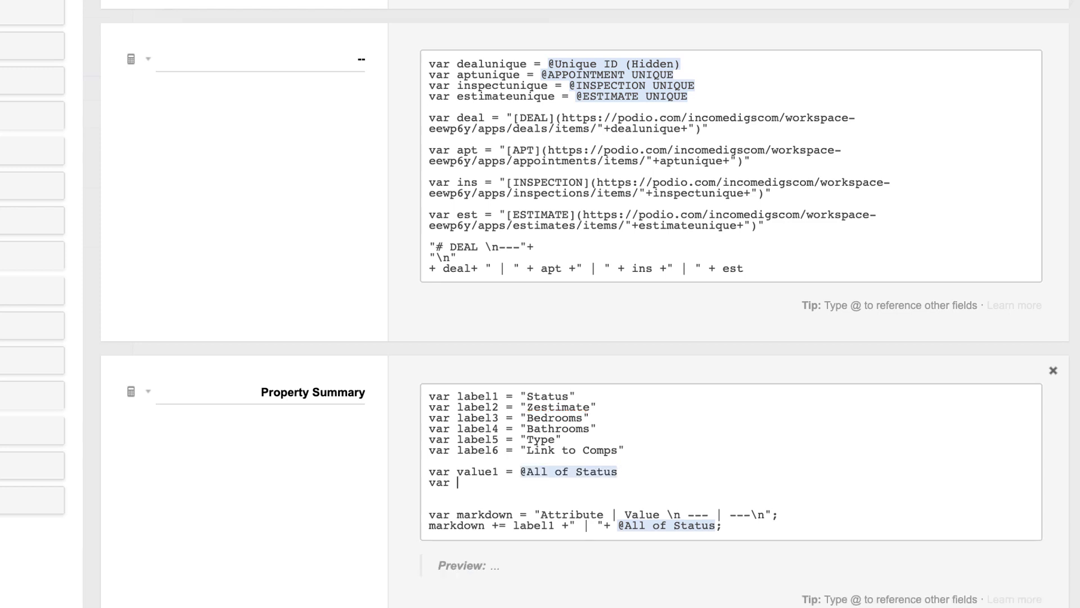
text(value2 = @zestimate)
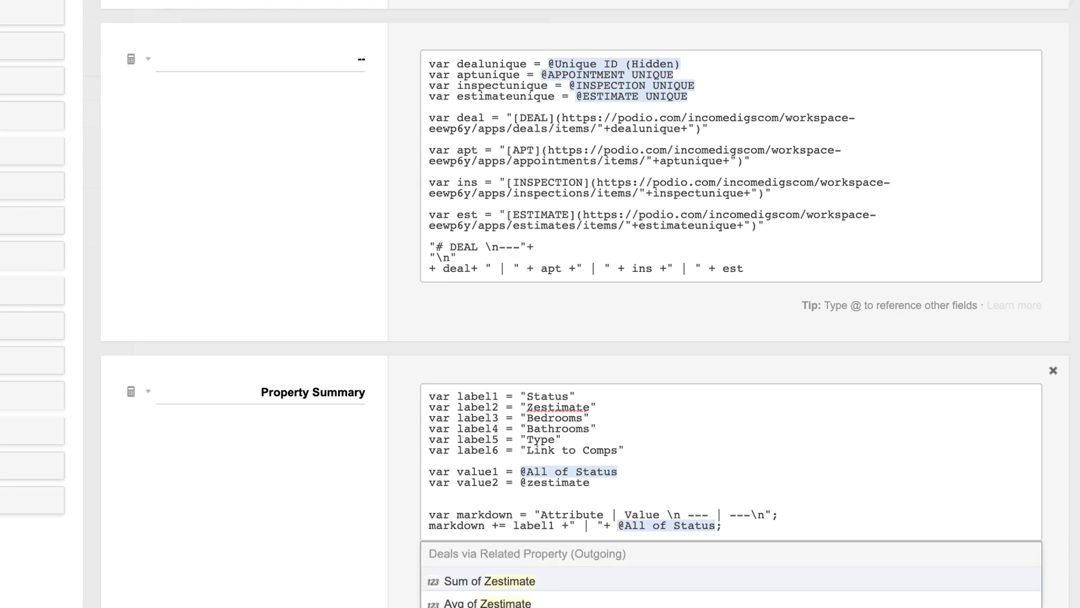
scroll(586, 304, down, 3)
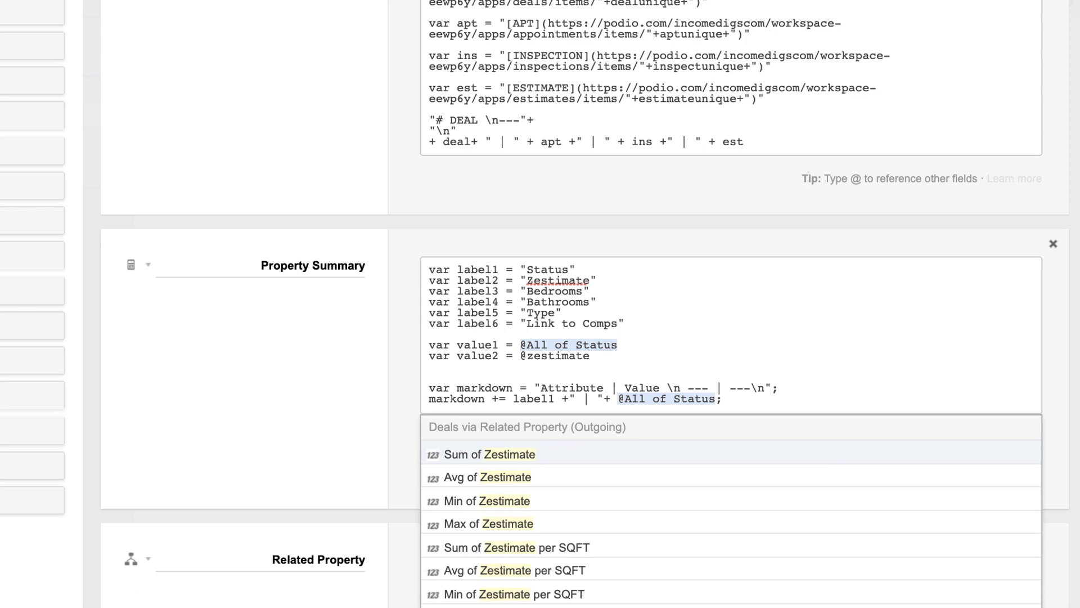
key(Return)
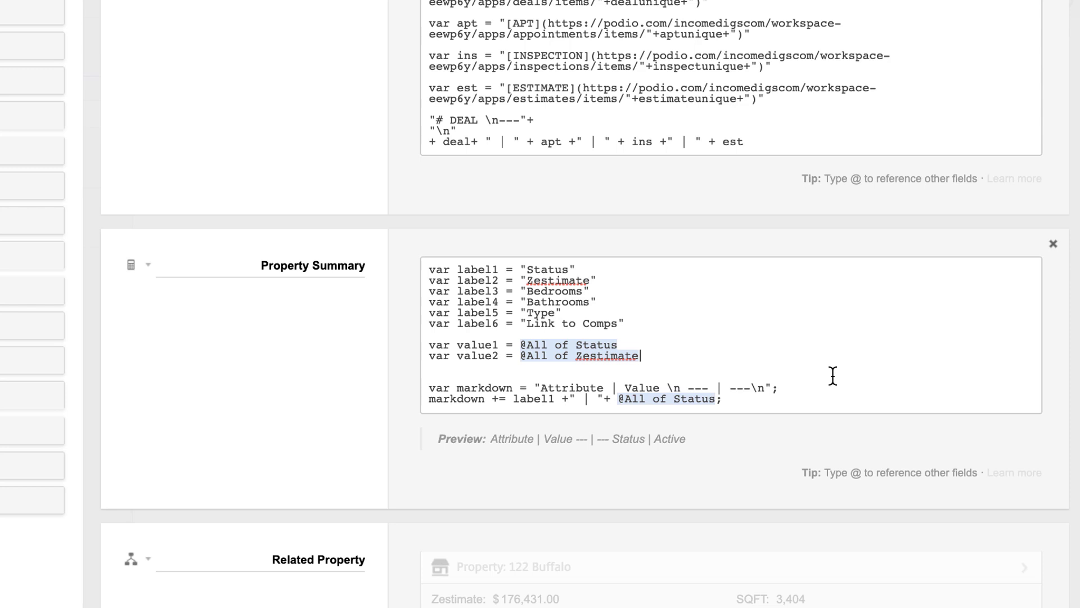
key(Return)
text(var vle)
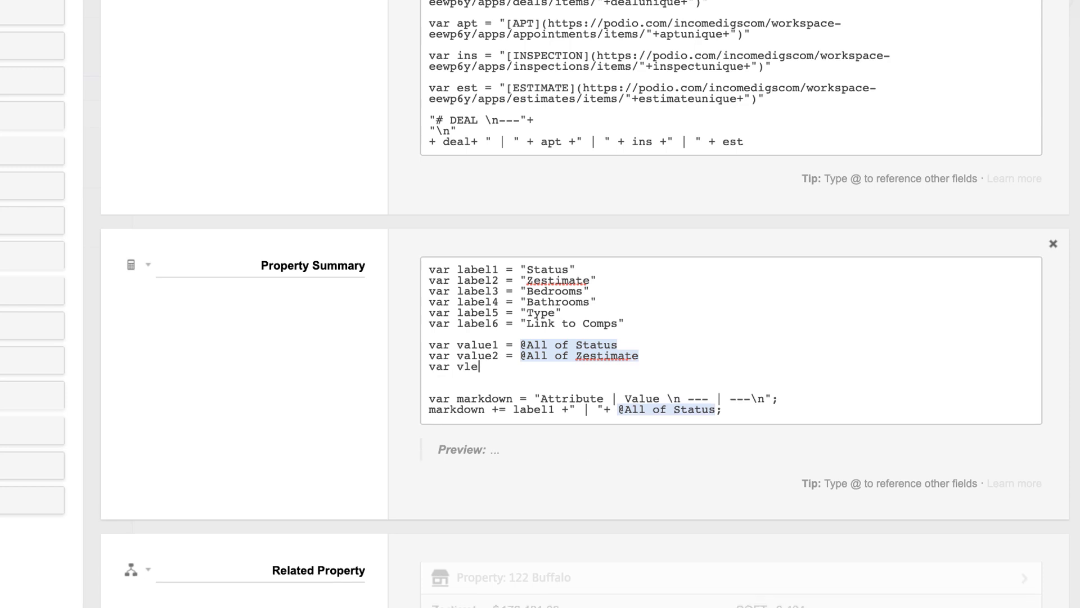
key(BackSpace)
key(BackSpace)
text(alue3 = @all of bed)
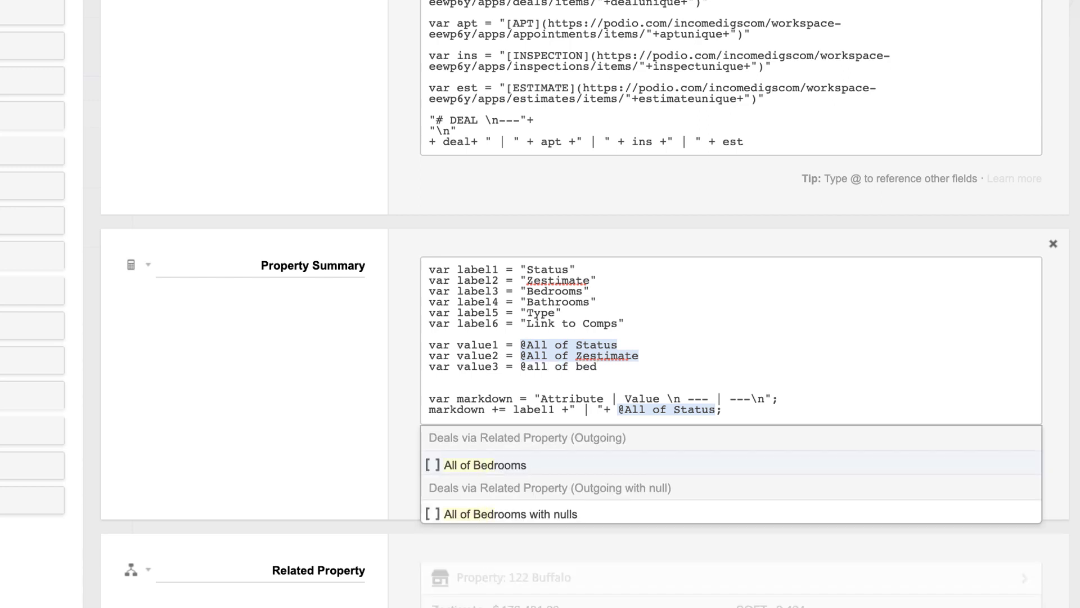
key(Return)
key(Return)
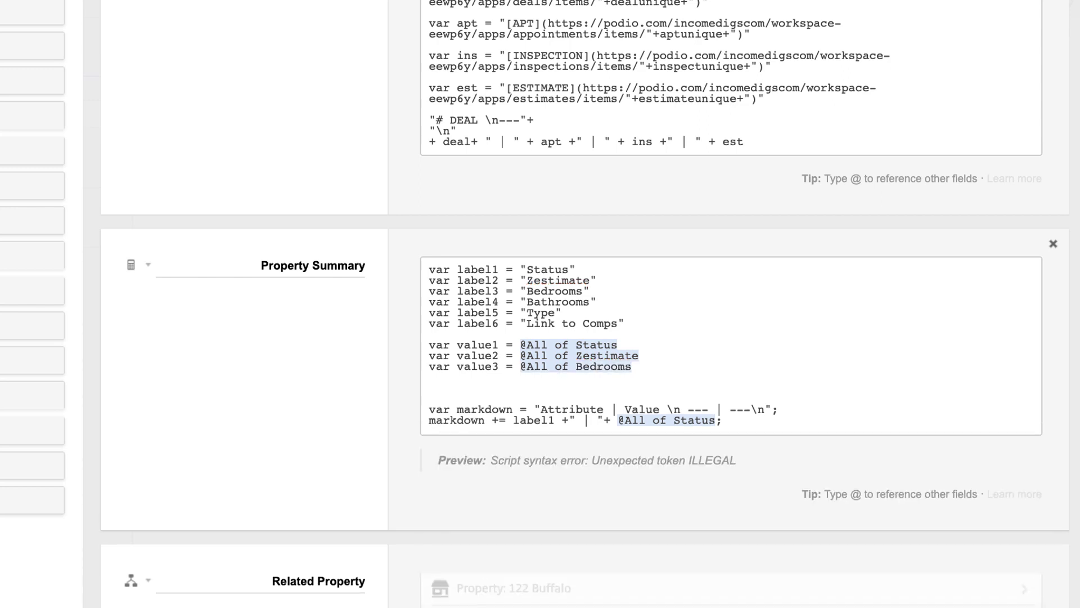
text(var value)
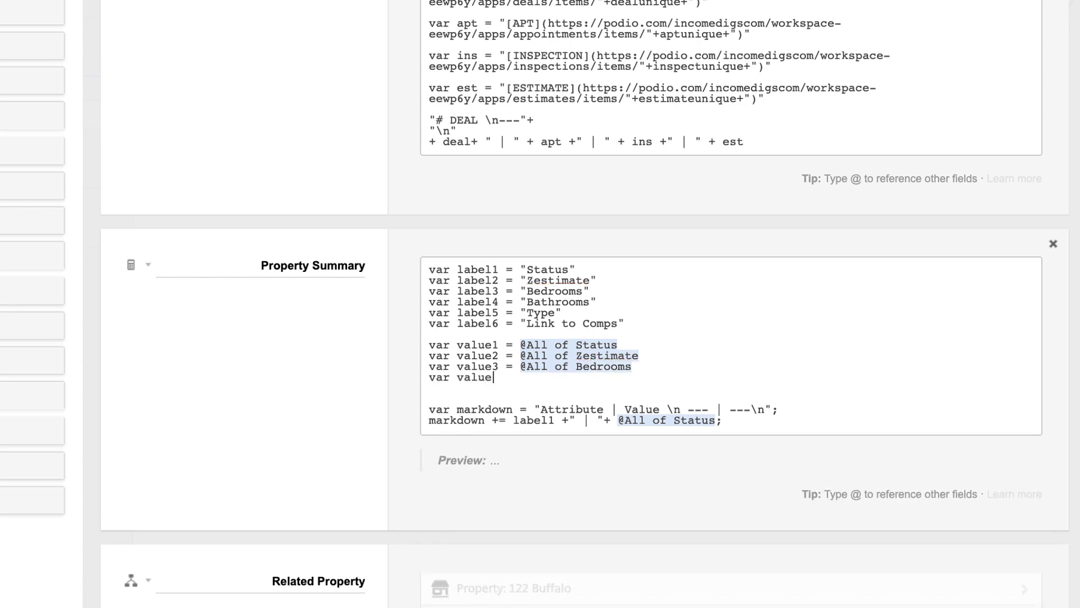
text(4 = @all of bathr)
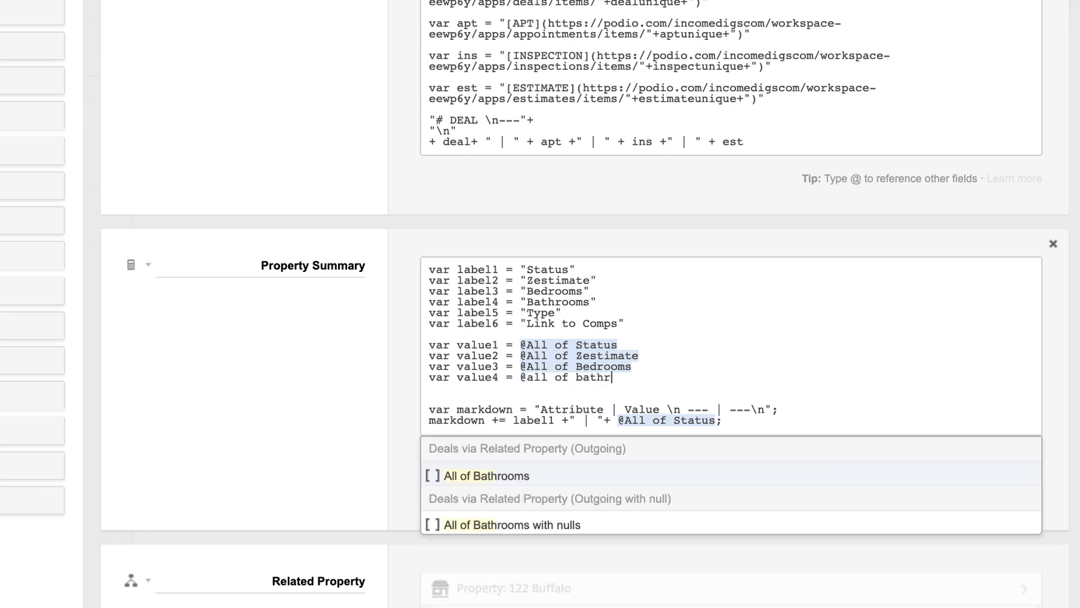
key(Return)
key(Return)
Set value5 to All of Home Type and value6 to All of Zillow Comps
text(var value)
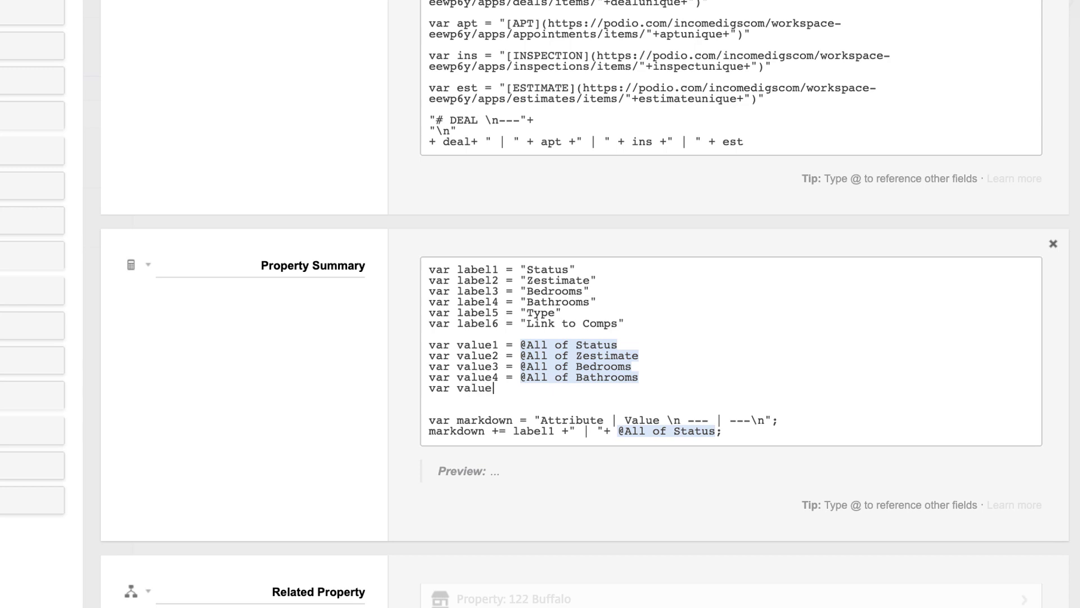
text( 5)
key(BackSpace)
key(BackSpace)
key(BackSpace)
text(e5 = @all of type)
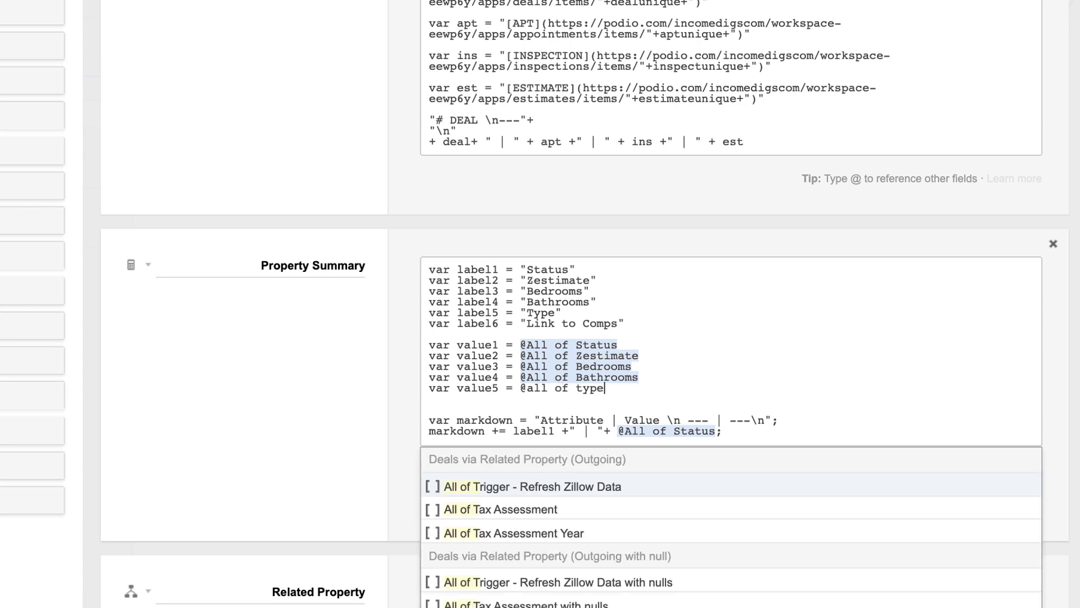
key(BackSpace)
key(BackSpace)
key(BackSpace)
key(BackSpace)
key(BackSpace)
key(BackSpace)
key(BackSpace)
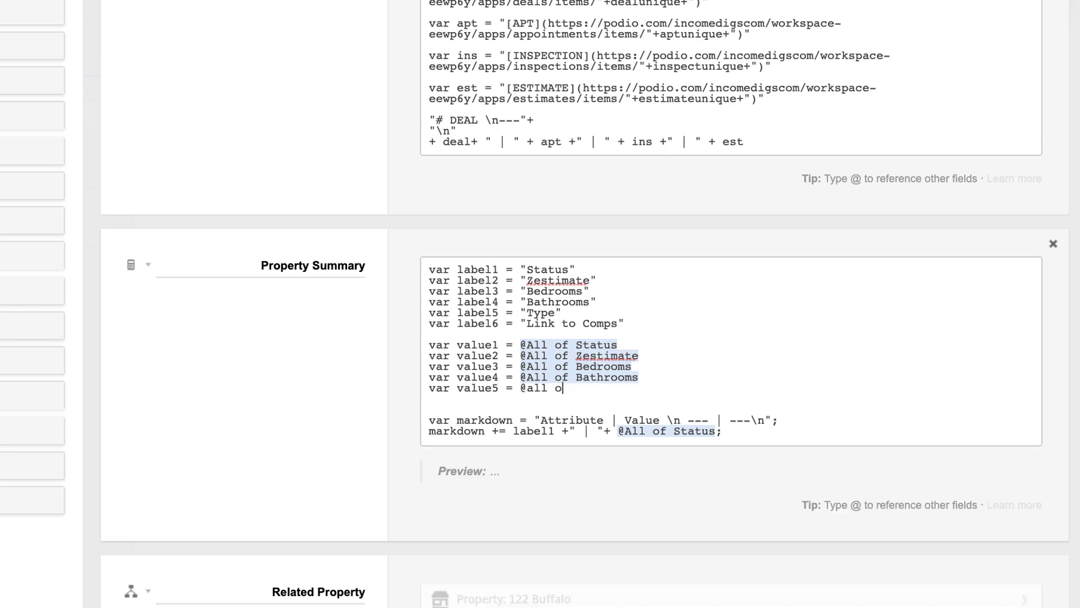
text(of hom)
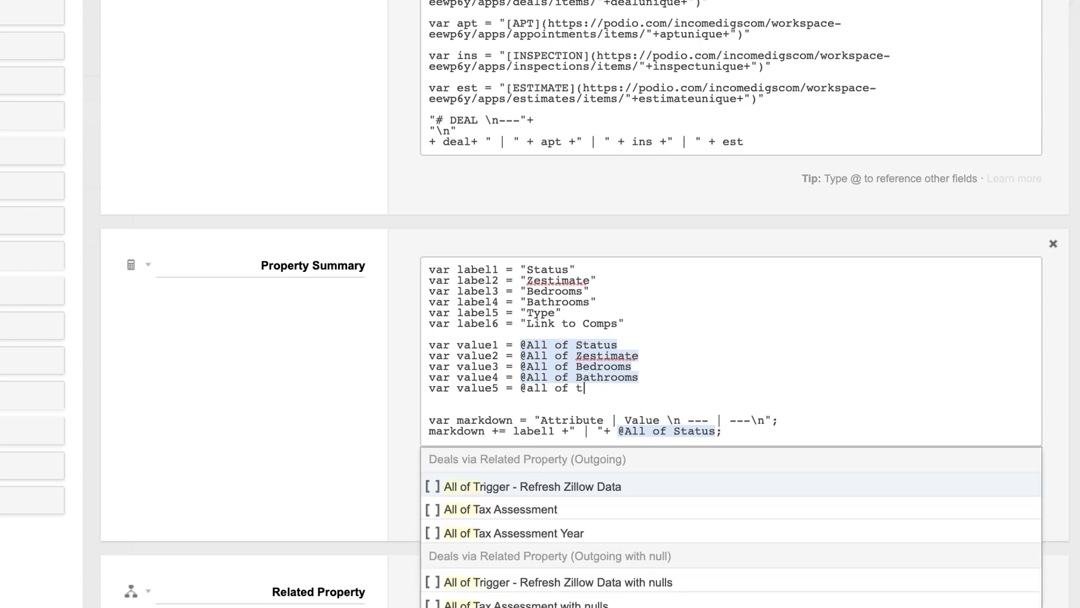
key(Return)
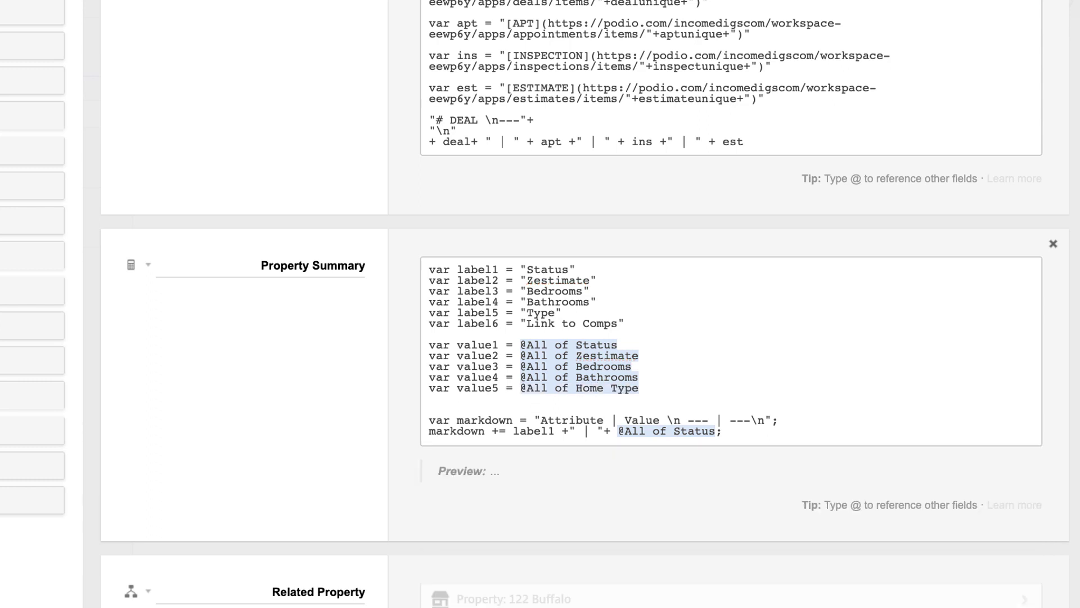
key(Return)
text(va)
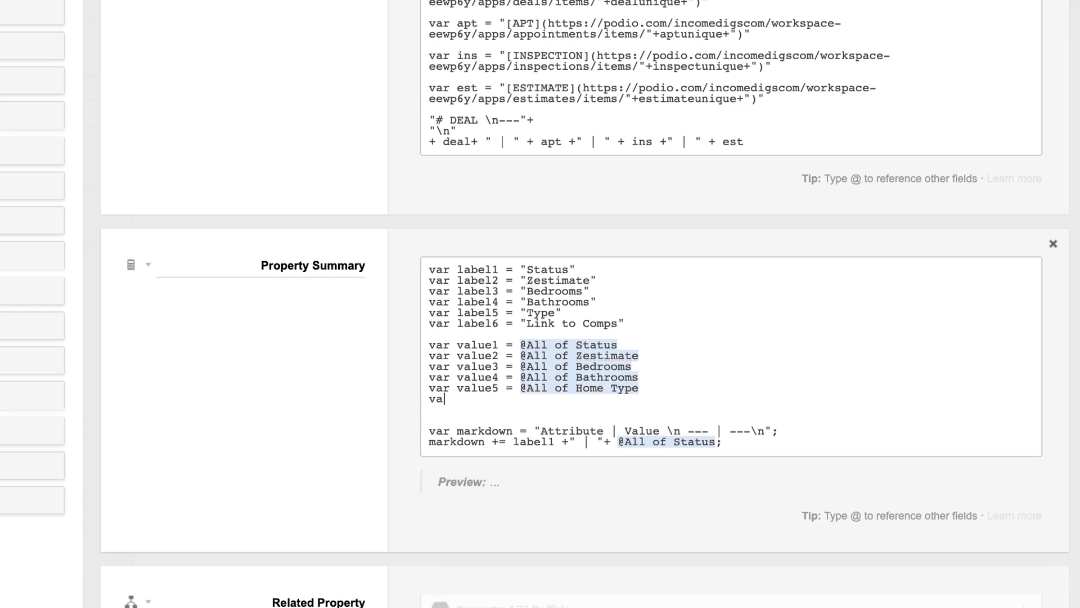
text(r value6 = @link to)
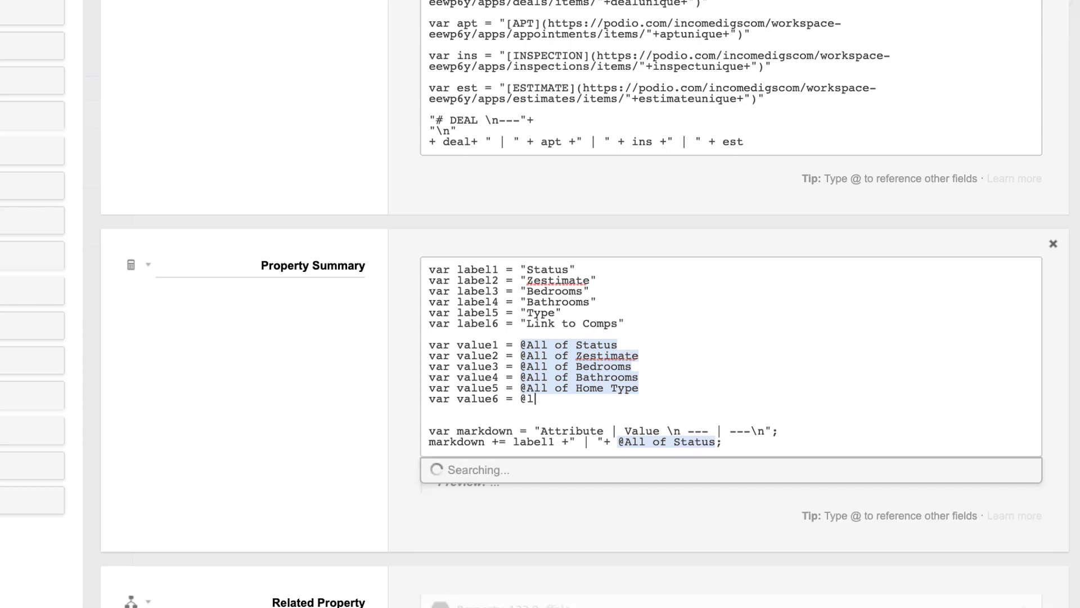
key(BackSpace)
key(BackSpace)
key(BackSpace)
key(BackSpace)
key(BackSpace)
key(BackSpace)
key(BackSpace)
key(BackSpace)
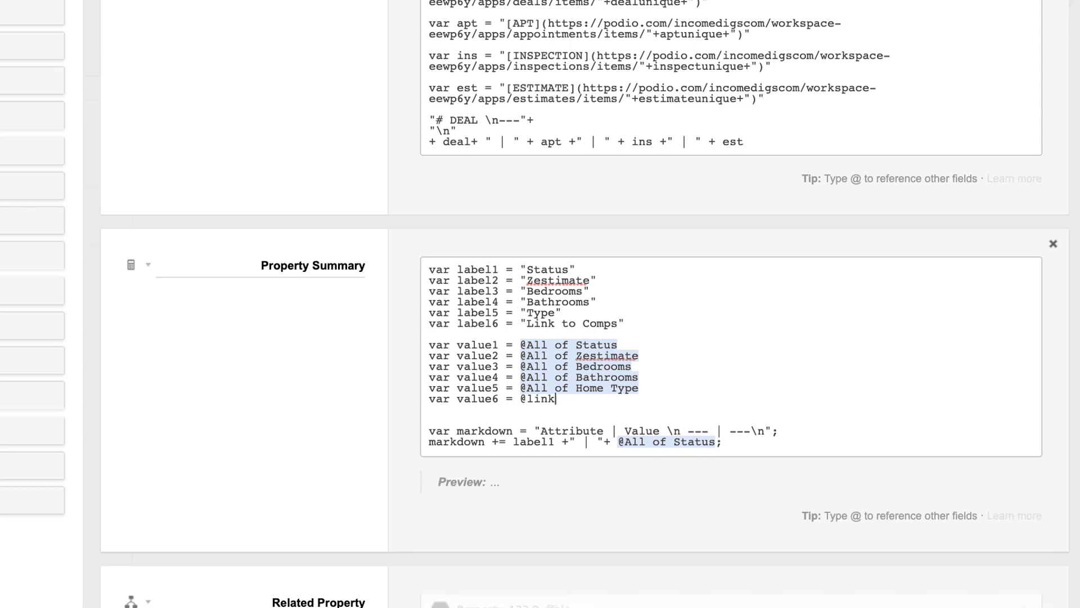
text(comps)
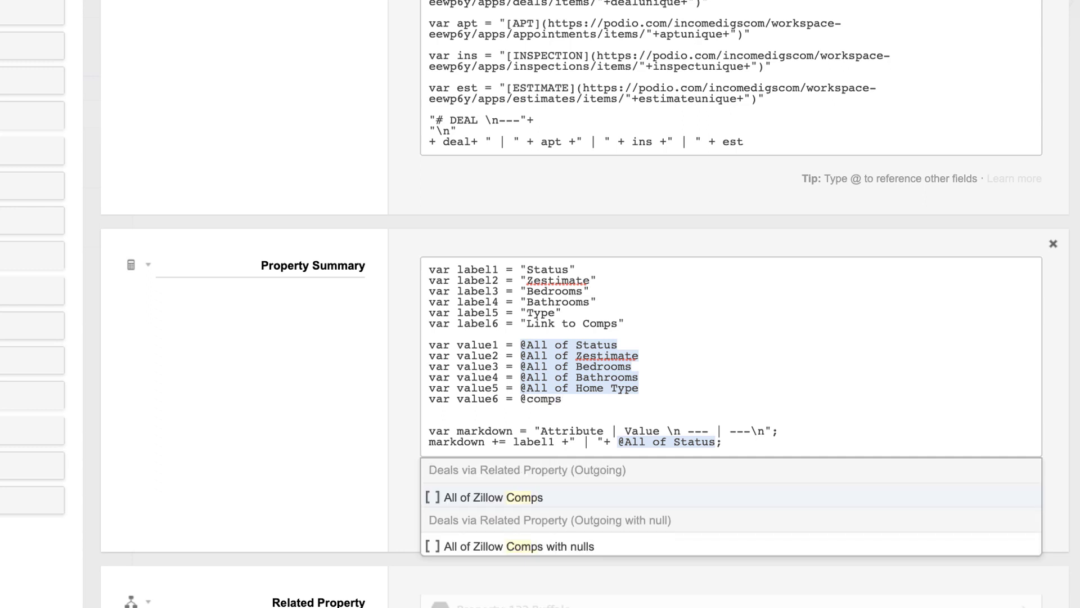
key(Return)
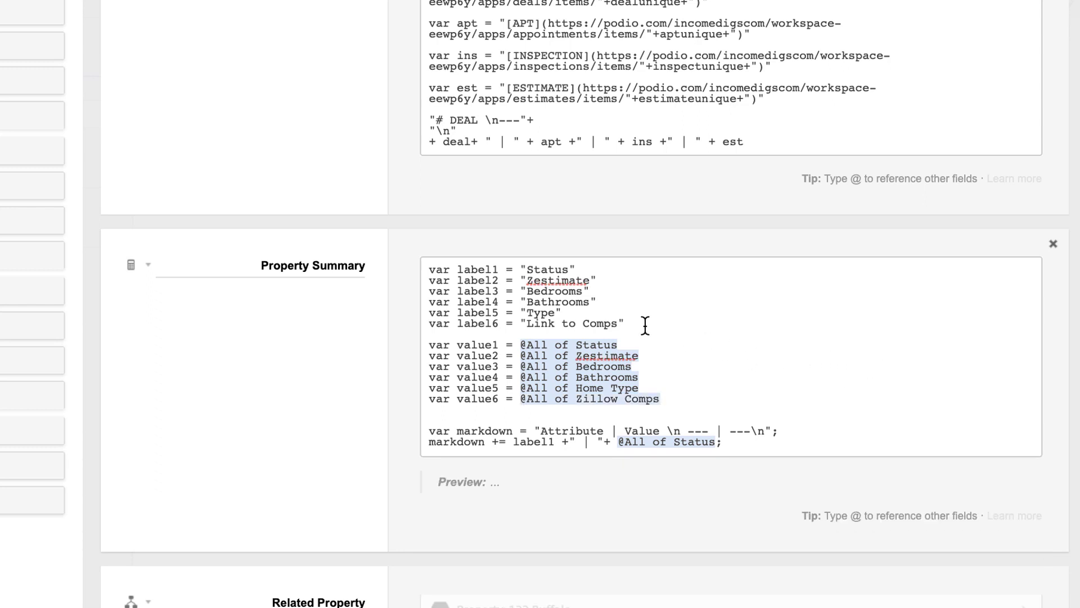
scroll(649, 347, down, 2)
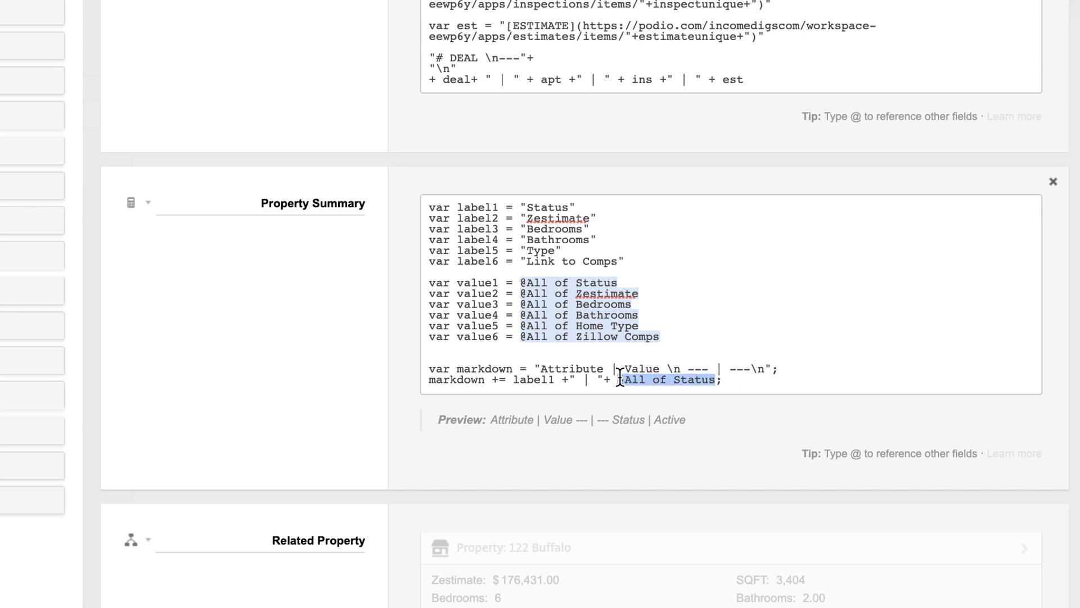
key(BackSpace)
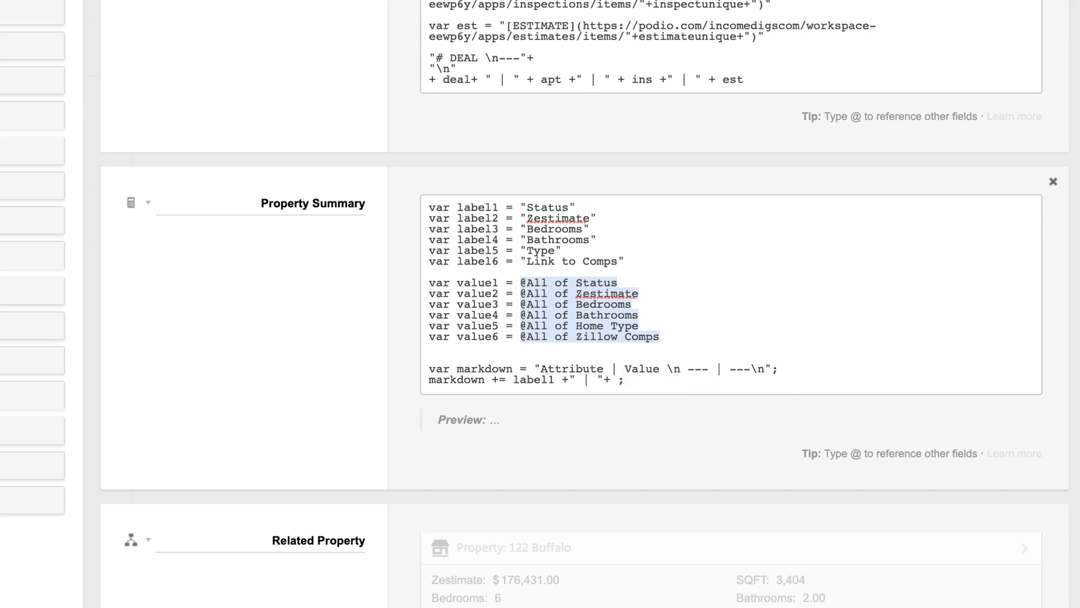
text(value1)
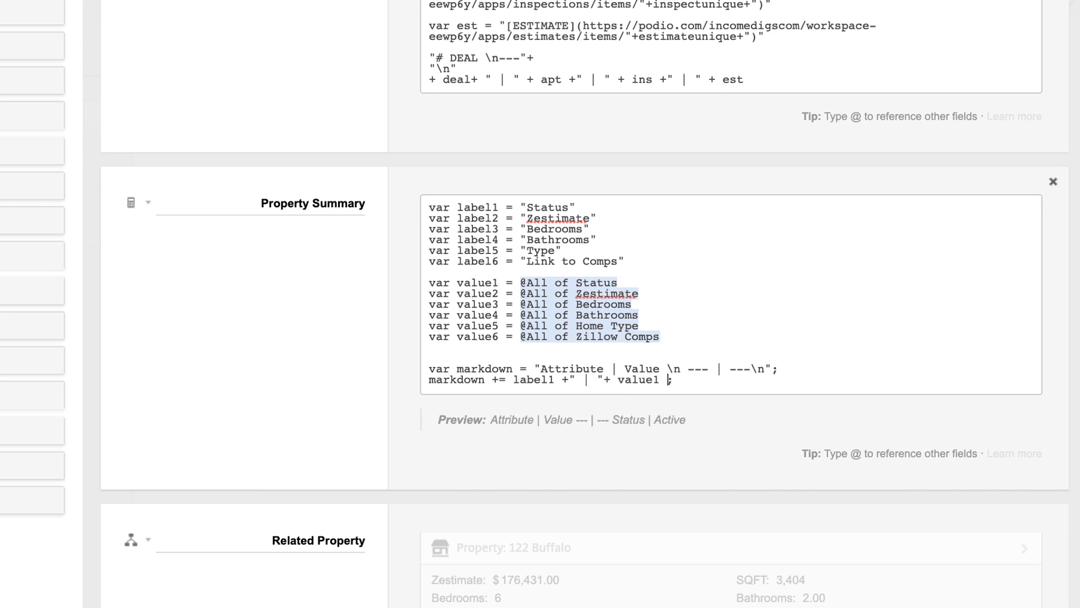
text(+ ")
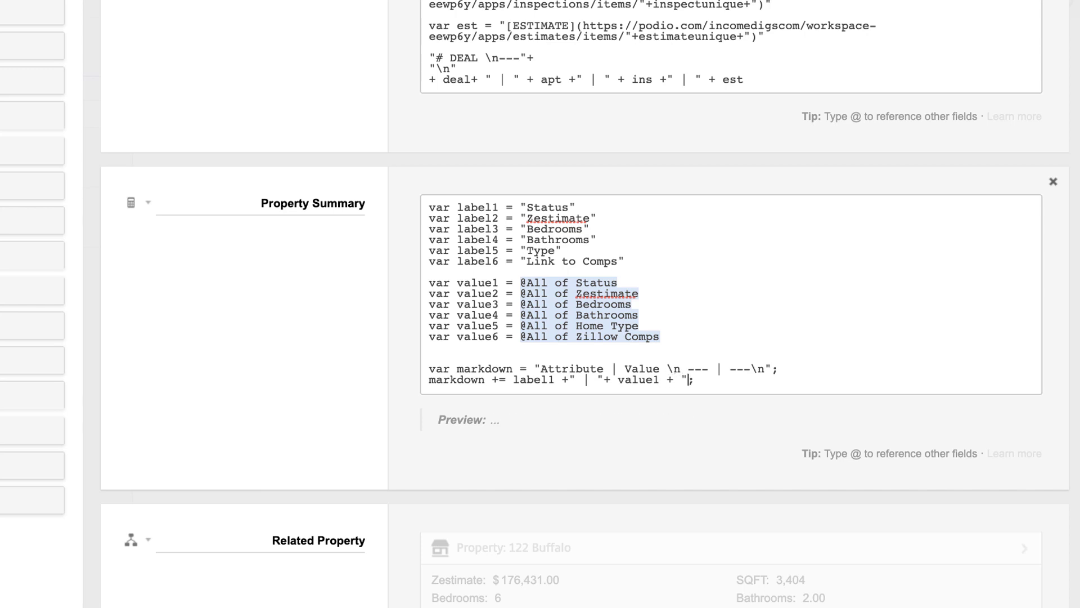
text(\)
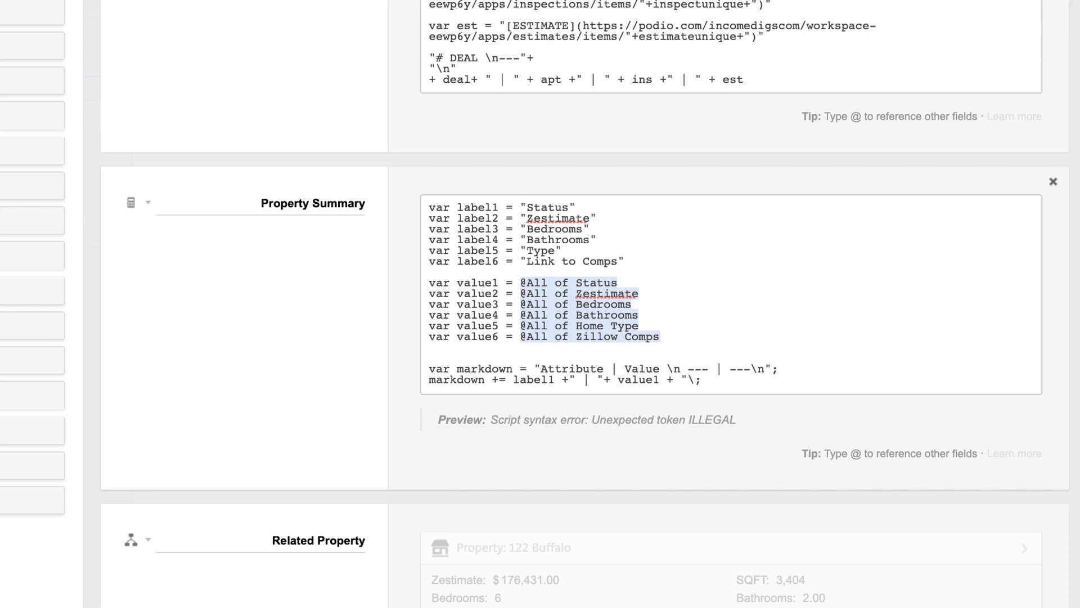
text(n")
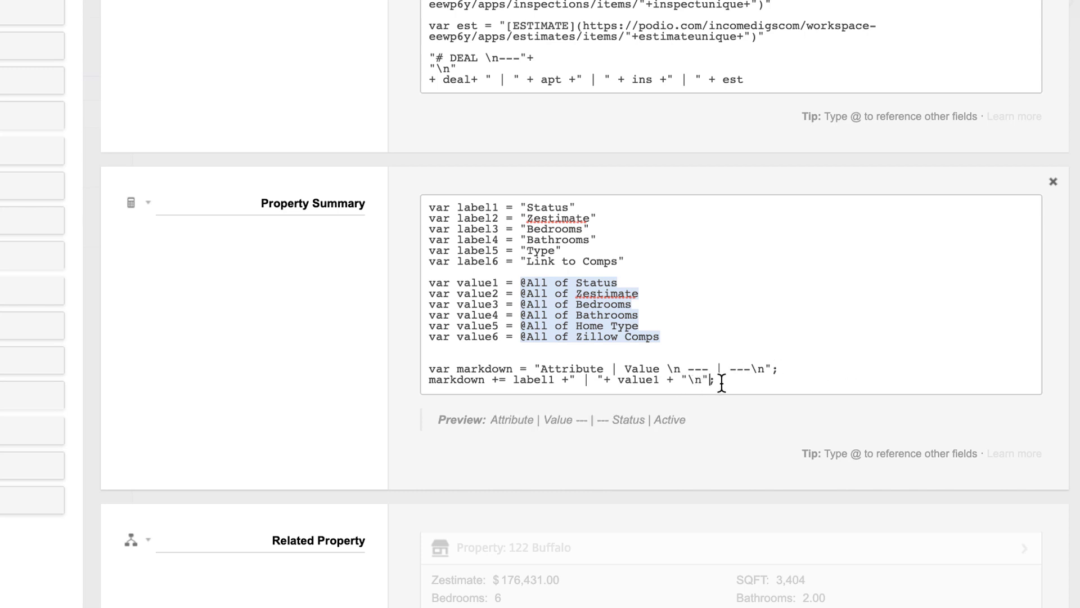
drag(731, 379, 428, 382)
key(ctrl+c)
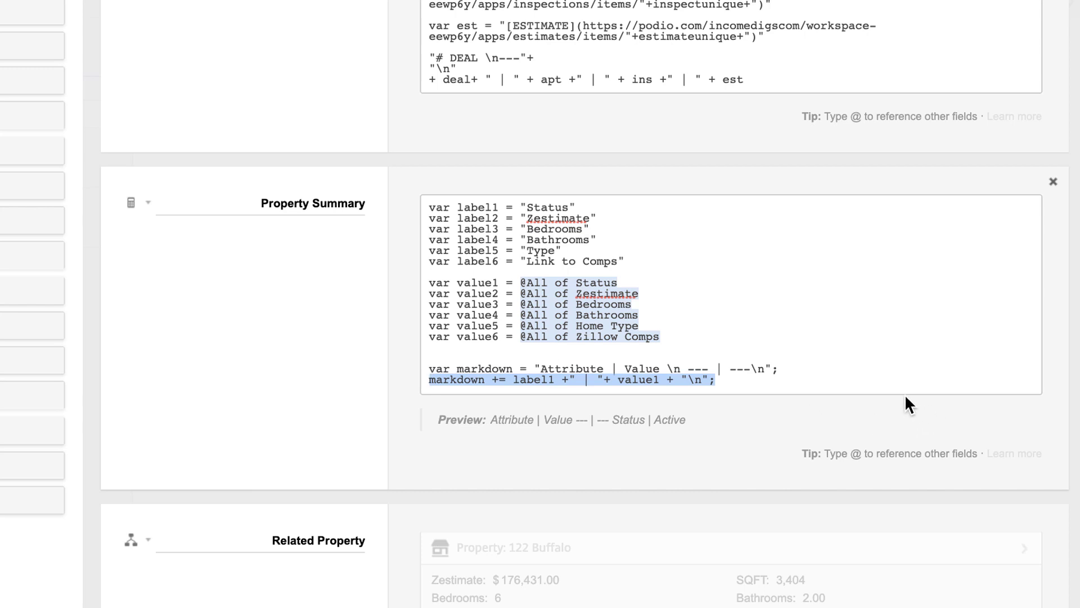
Paste five more copies of the markdown row line below the first row
click(892, 386)
key(Return)
key(ctrl+v)
key(Return)
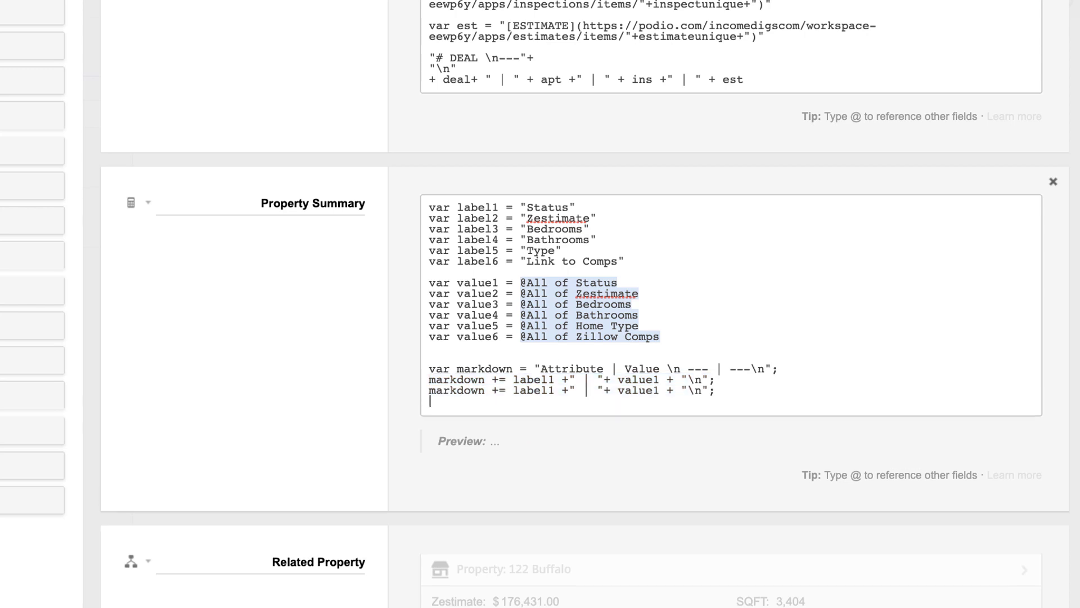
key(ctrl+v)
key(Return)
key(ctrl+v)
key(Return)
key(ctrl+v)
key(Return)
key(ctrl+v)
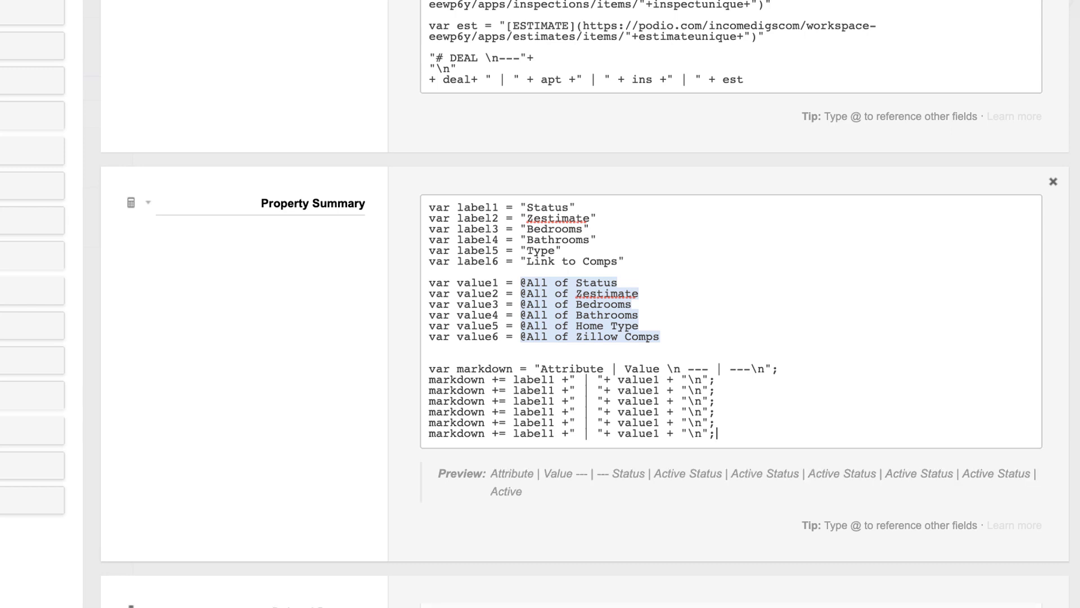
key(Return)
key(Return)
key(BackSpace)
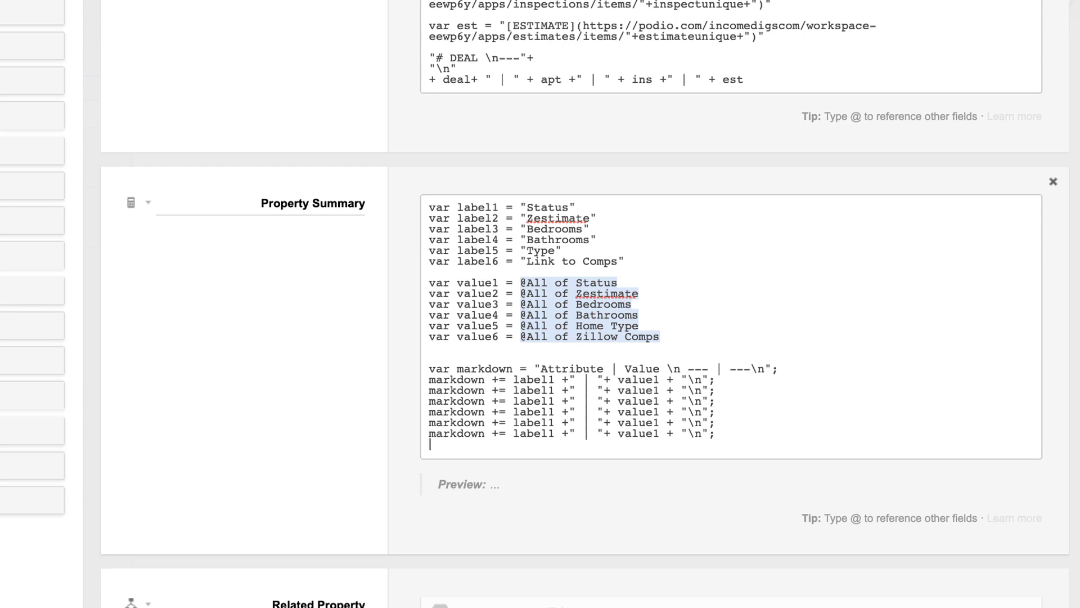
Renumber the second and third rows to label2/value2 and label3/value3
click(556, 389)
key(BackSpace)
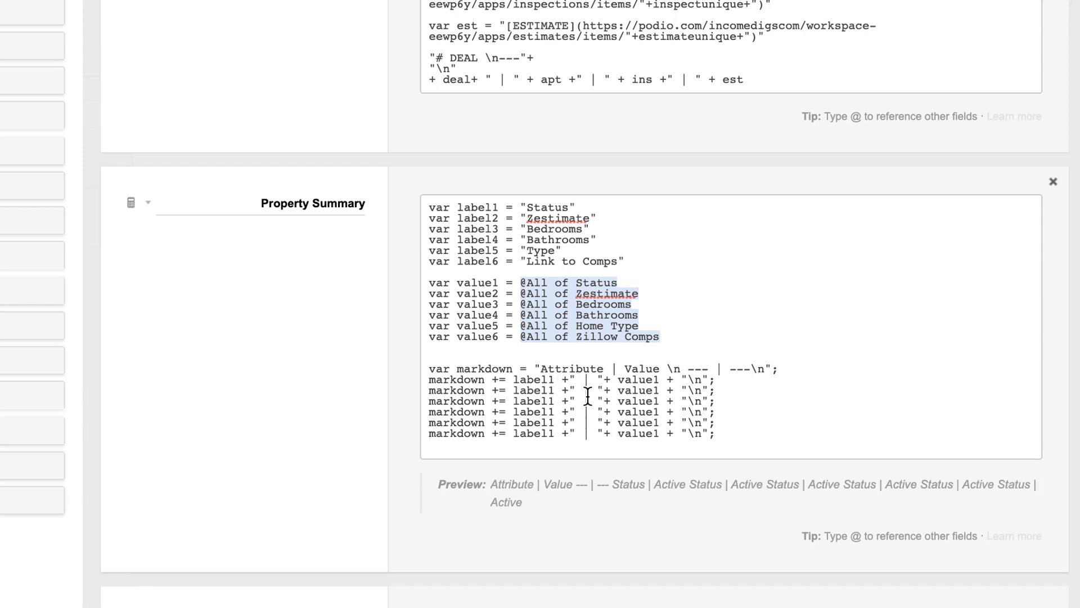
text(2)
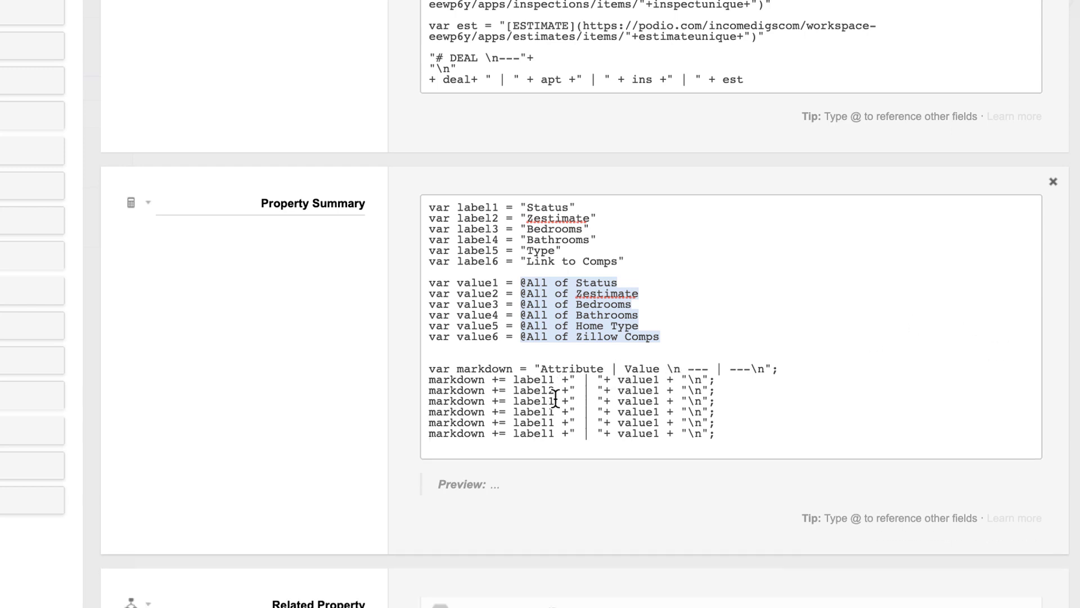
click(663, 388)
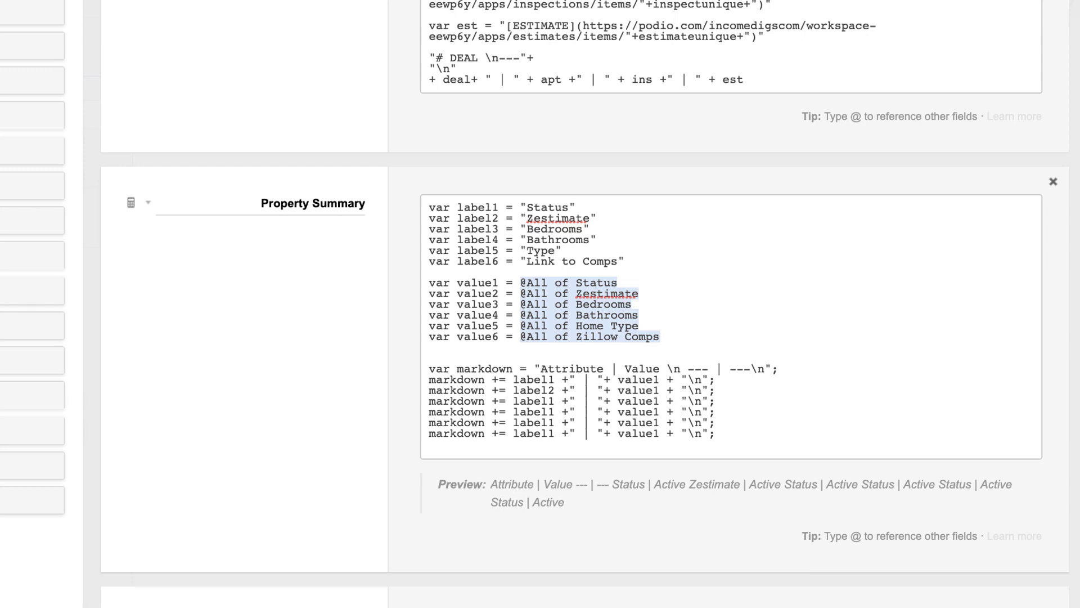
key(BackSpace)
text(2)
click(555, 400)
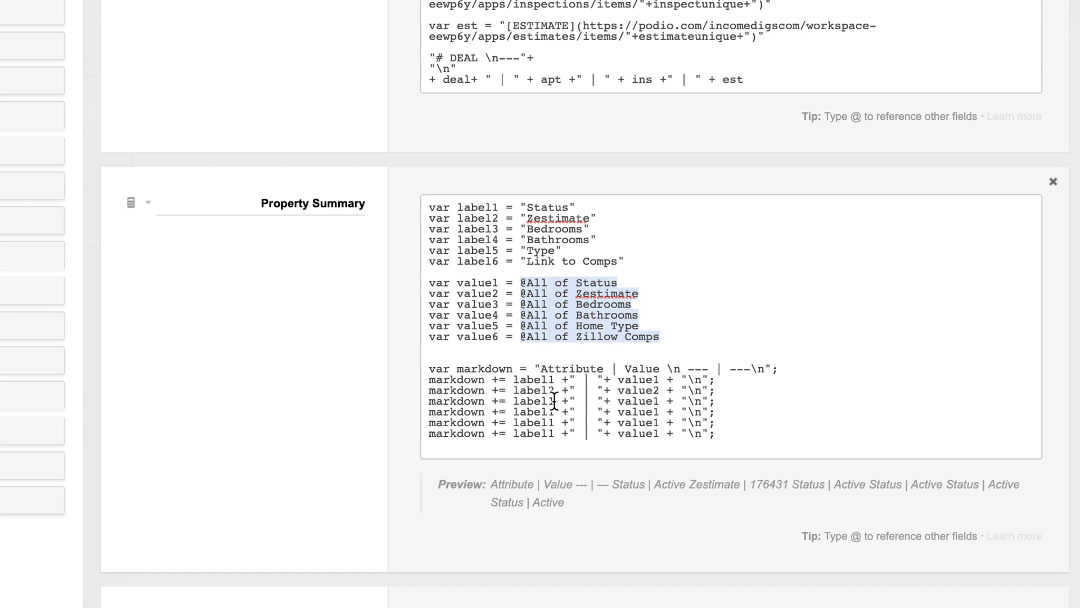
key(BackSpace)
text(4)
key(BackSpace)
text(3)
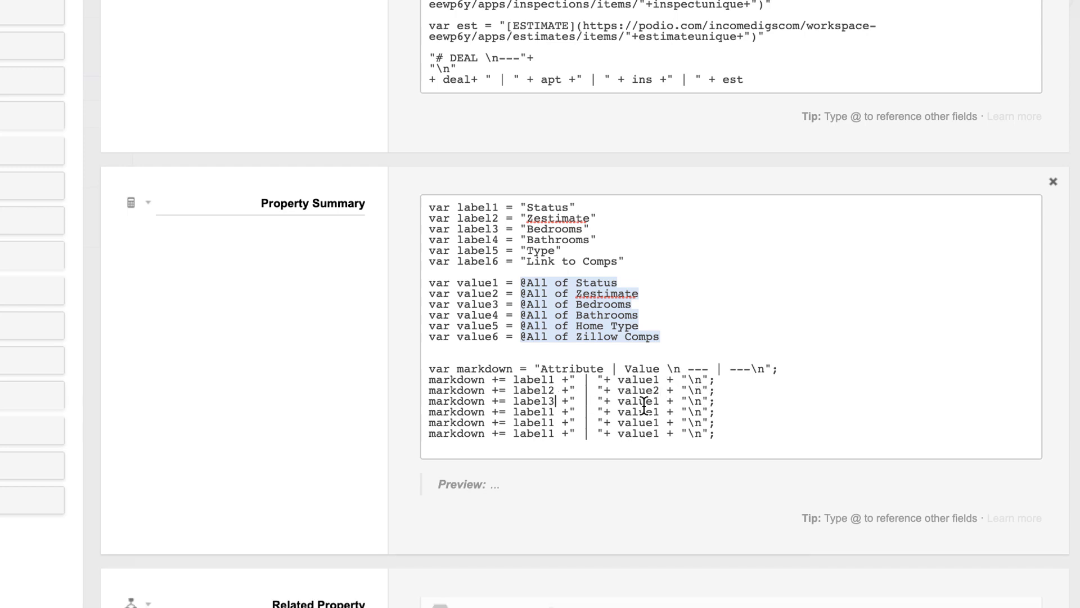
click(662, 401)
key(BackSpace)
text(3)
Renumber the fourth and fifth rows to label4/value4 and label5/value5
click(556, 411)
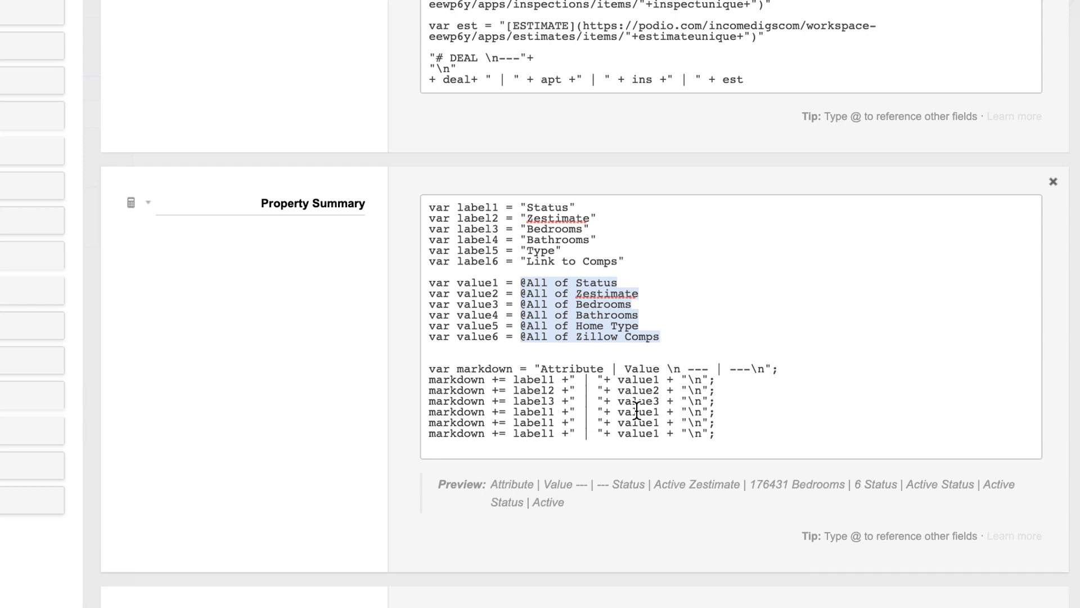
key(BackSpace)
text(4)
click(659, 413)
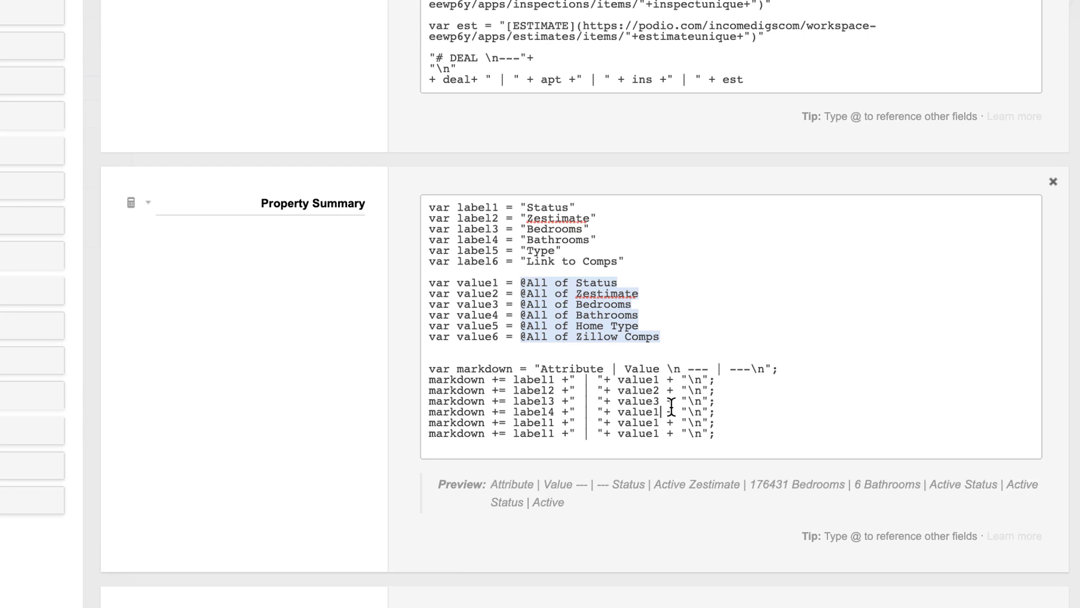
key(BackSpace)
text(4)
click(557, 422)
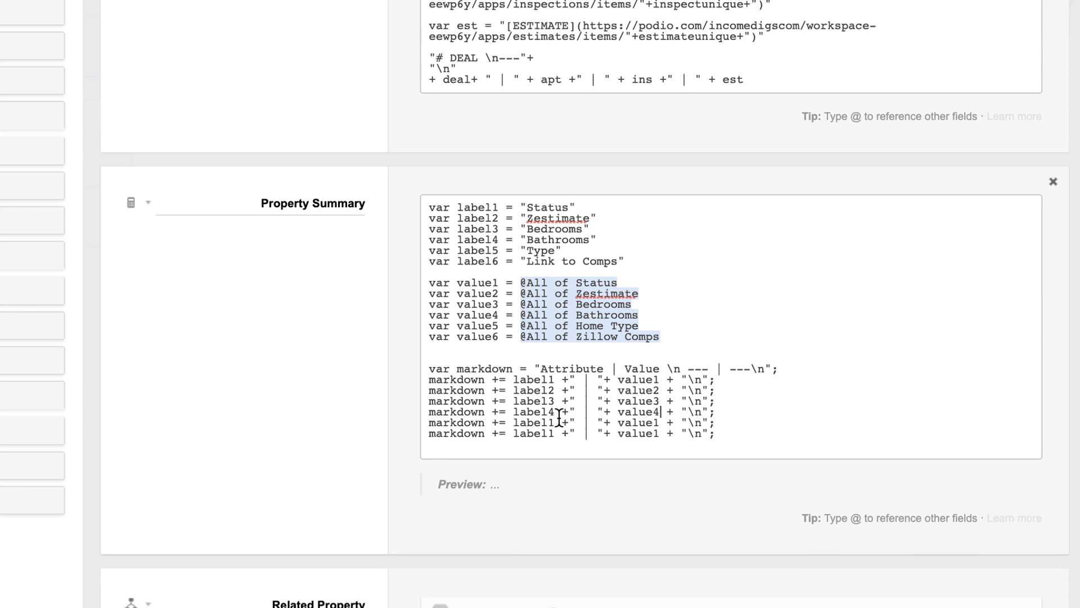
key(BackSpace)
text(5)
click(662, 422)
key(BackSpace)
text(5)
Renumber the sixth row to label6 and value6
click(557, 435)
key(BackSpace)
text(6)
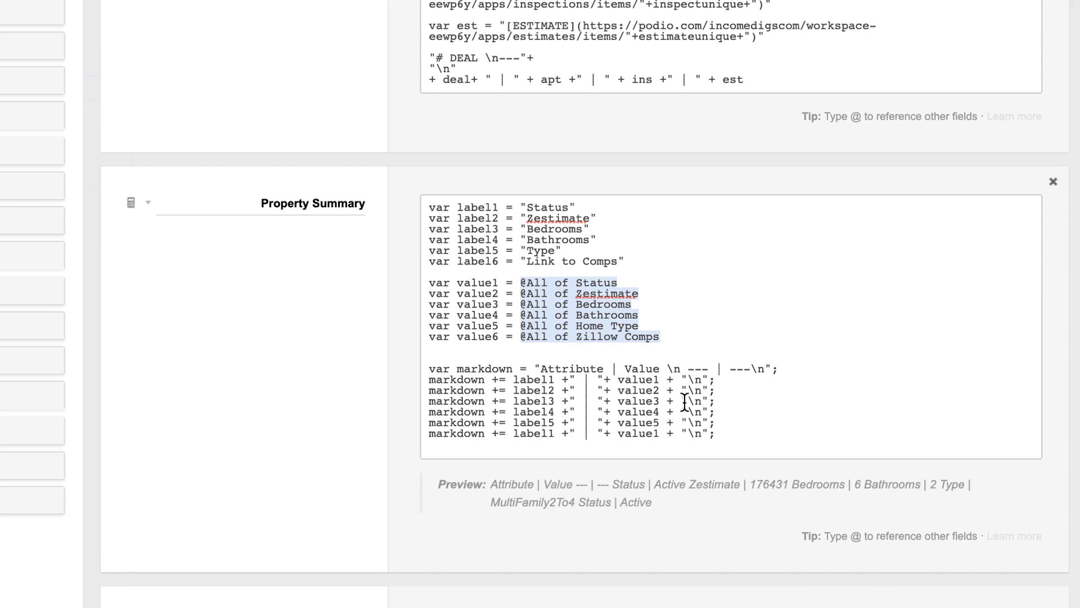
click(662, 433)
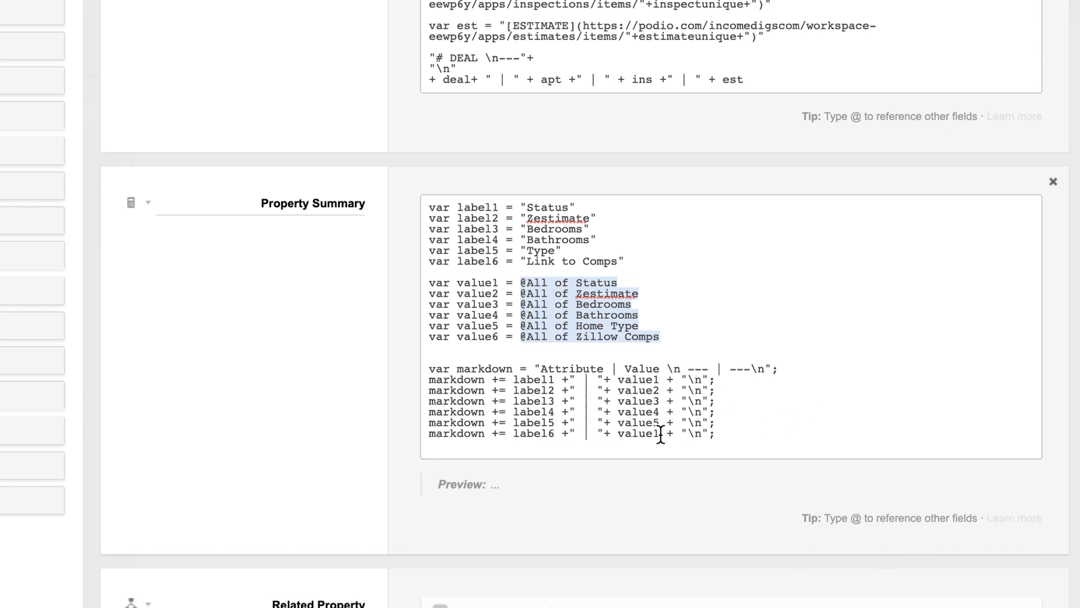
key(BackSpace)
text(6)
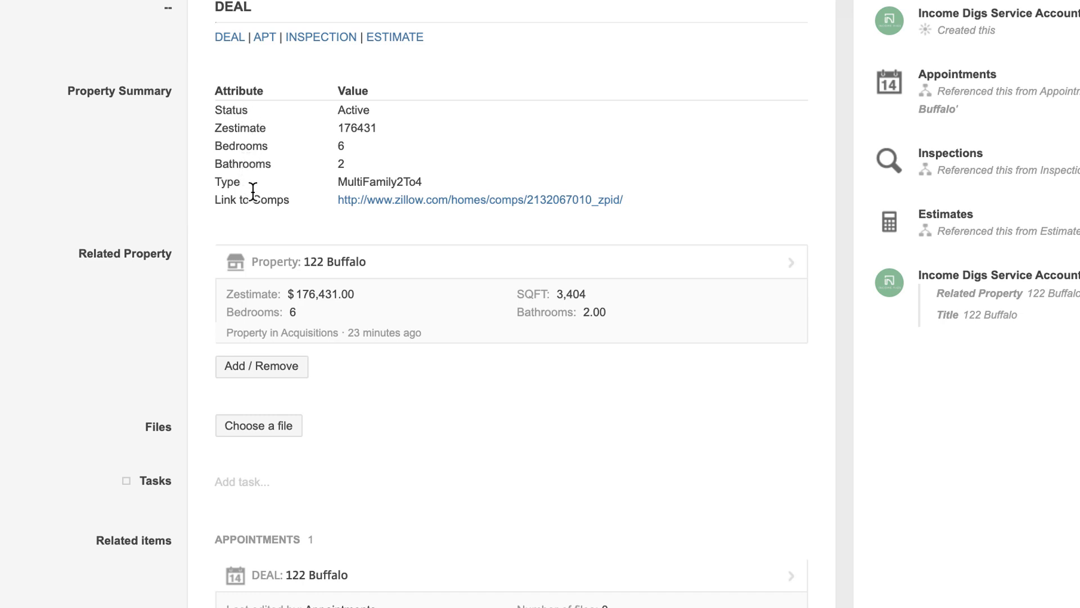
Review the rendered table, noting the unformatted Zestimate 176431, then reopen the deals template
drag(378, 129, 339, 126)
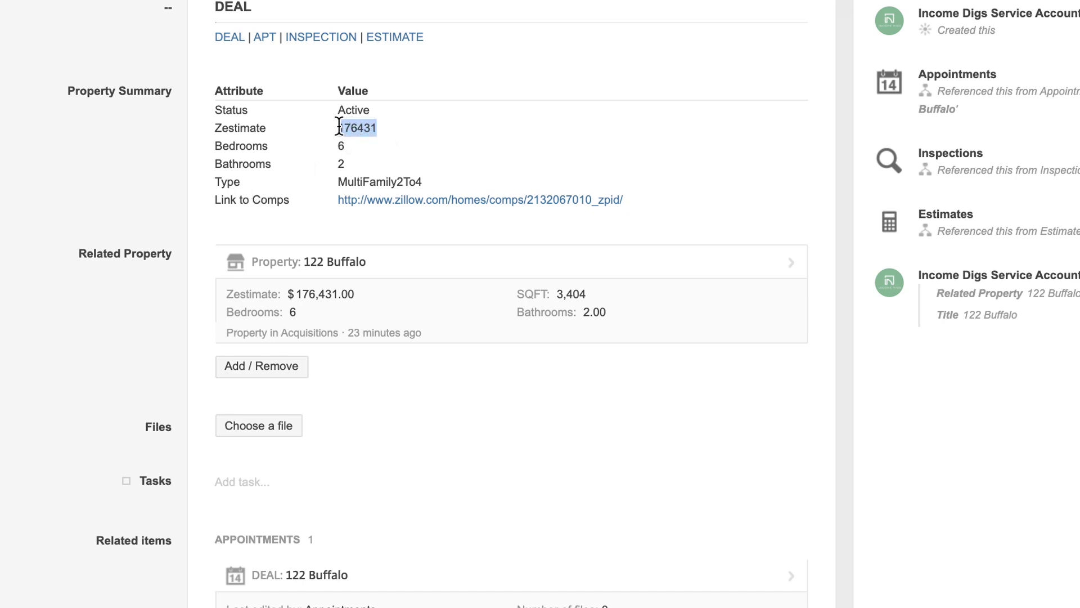
double_click(340, 163)
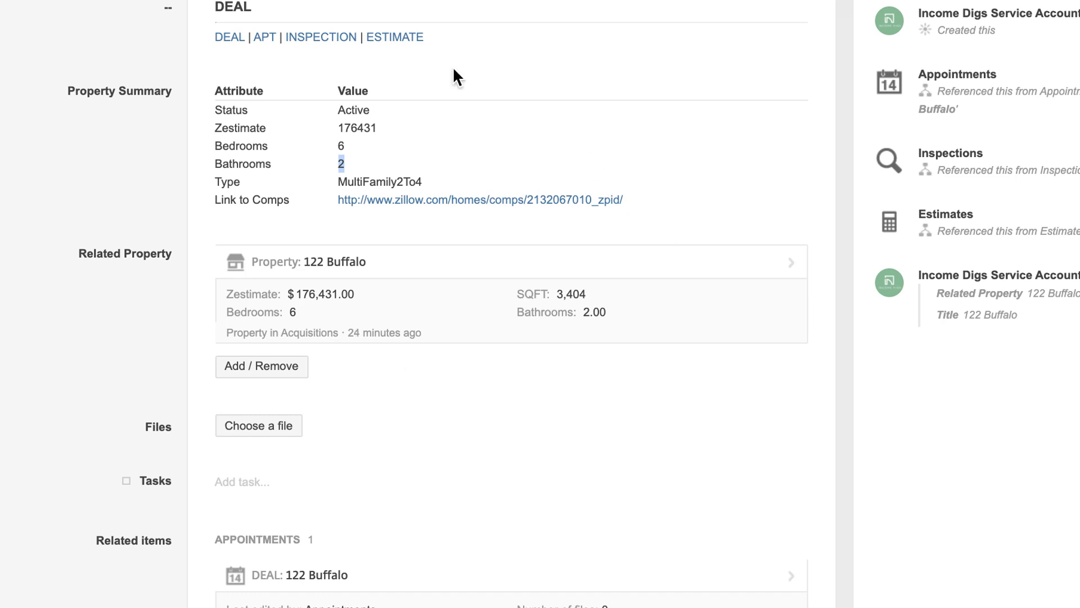
click(118, 172)
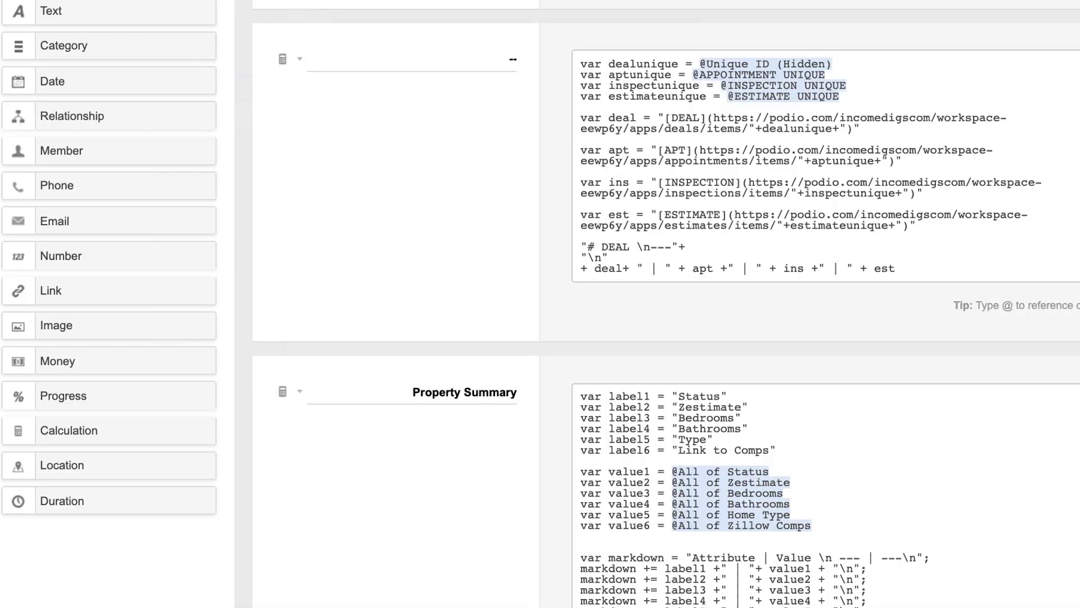
Prefix the Zestimate value with "$" and append pasted number-formatting code to it
scroll(659, 346, down, 5)
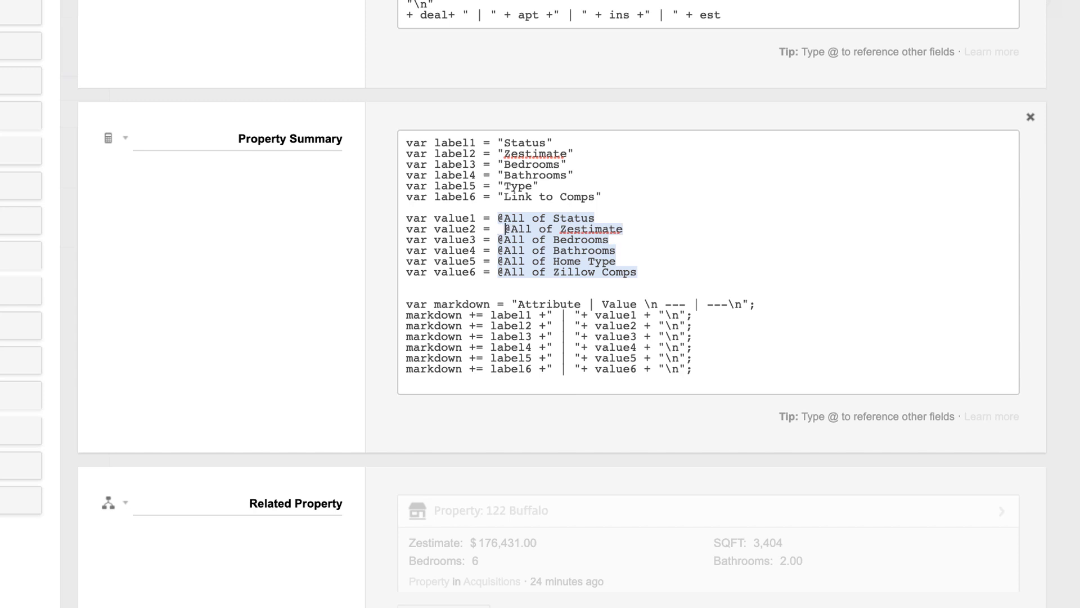
text(")
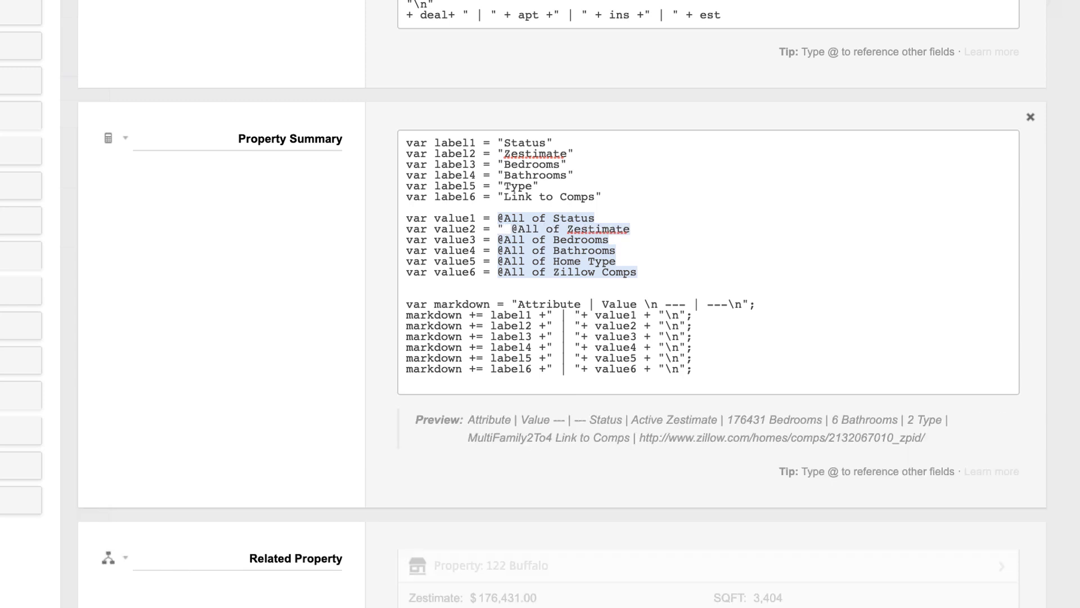
text($")
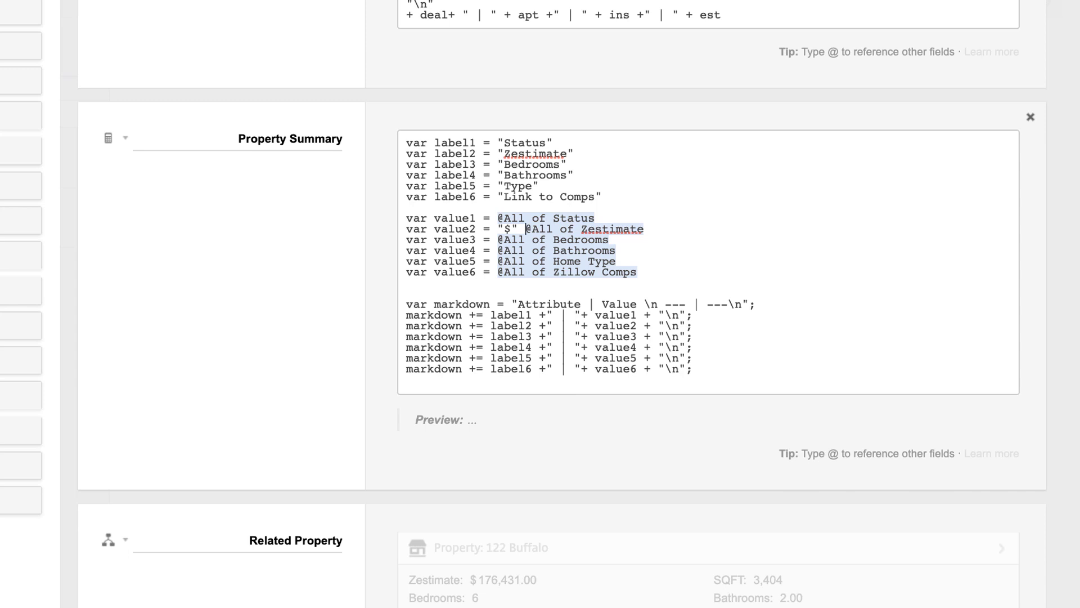
key(BackSpace)
text(+)
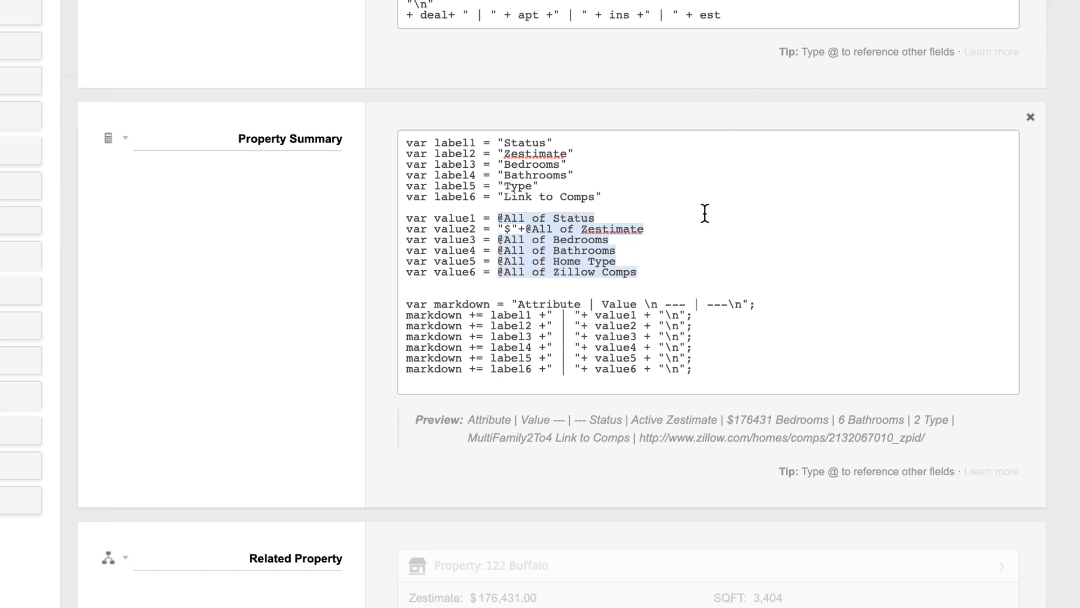
text(.toFixed(2).replace(/\B(?=(\d{3})+(?!\d))/g, ","))
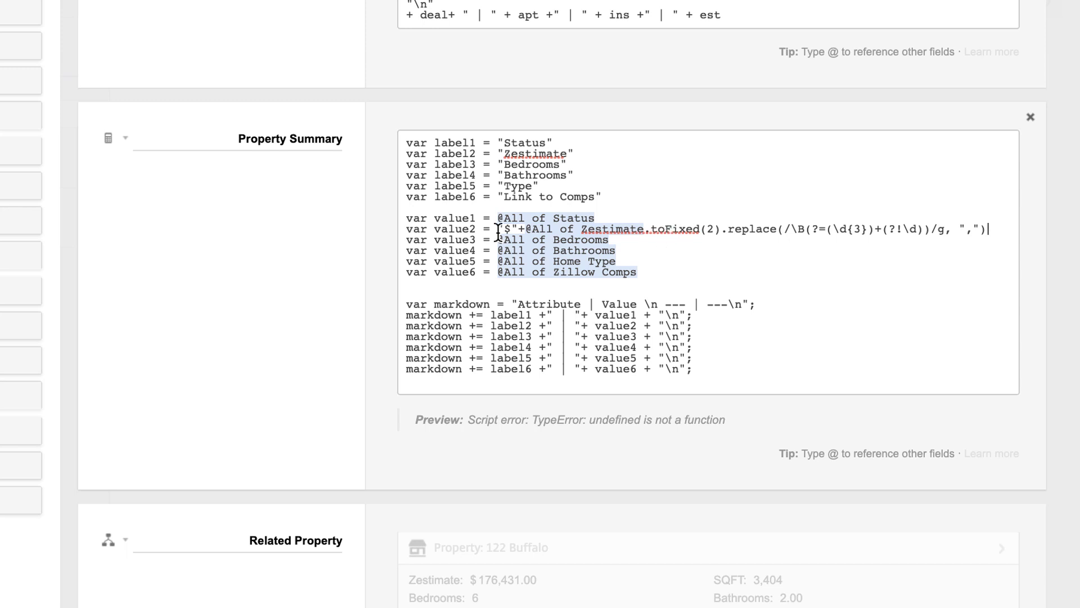
Fix the period before toFixed and re-insert the Zestimate reference on value2, balancing parentheses
click(524, 230)
click(652, 229)
key(BackSpace)
text(.)
drag(526, 229, 646, 226)
key(BackSpace)
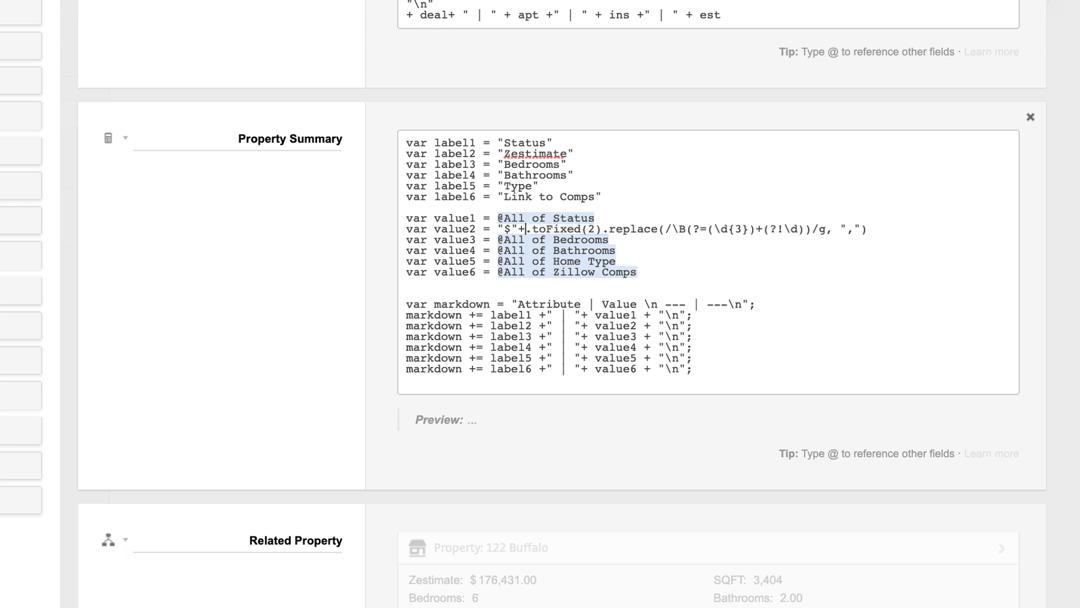
text(@zestimate)
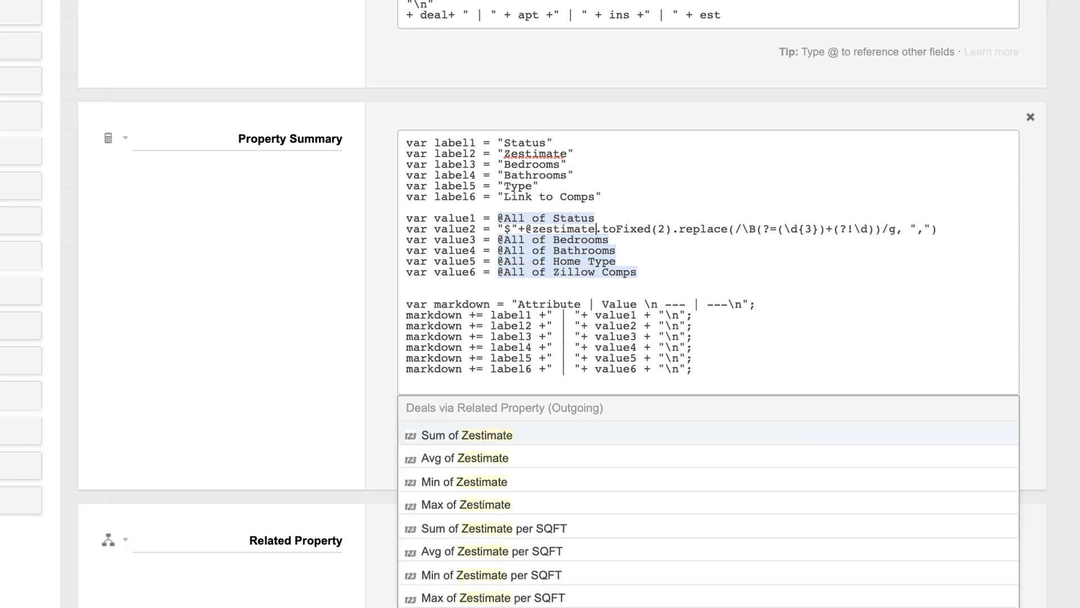
key(Return)
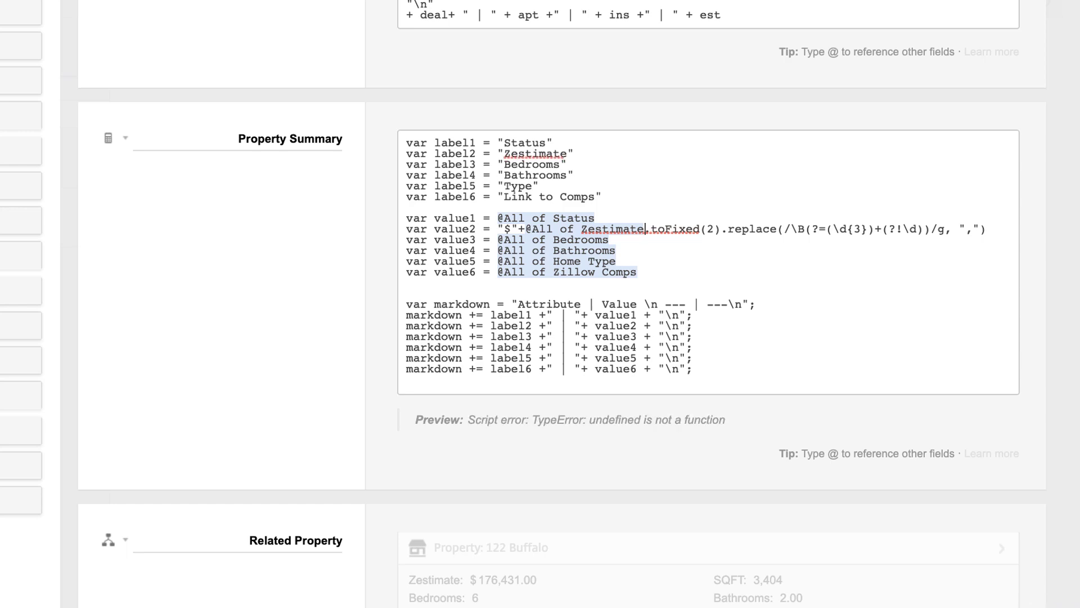
key(End)
text())
scroll(540, 303, up, 1)
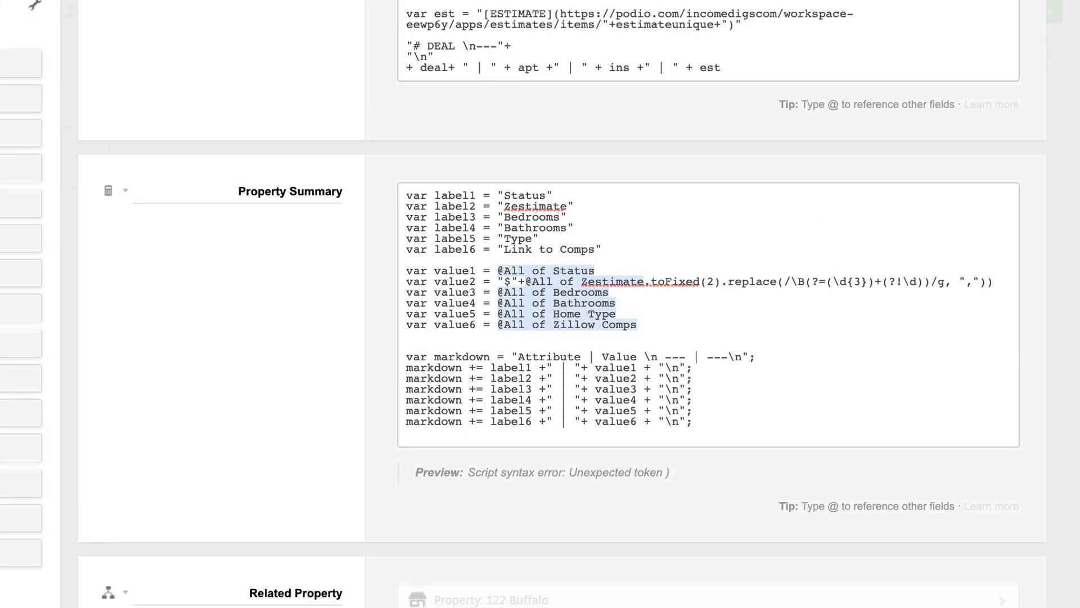
key(BackSpace)
scroll(728, 199, down, 2)
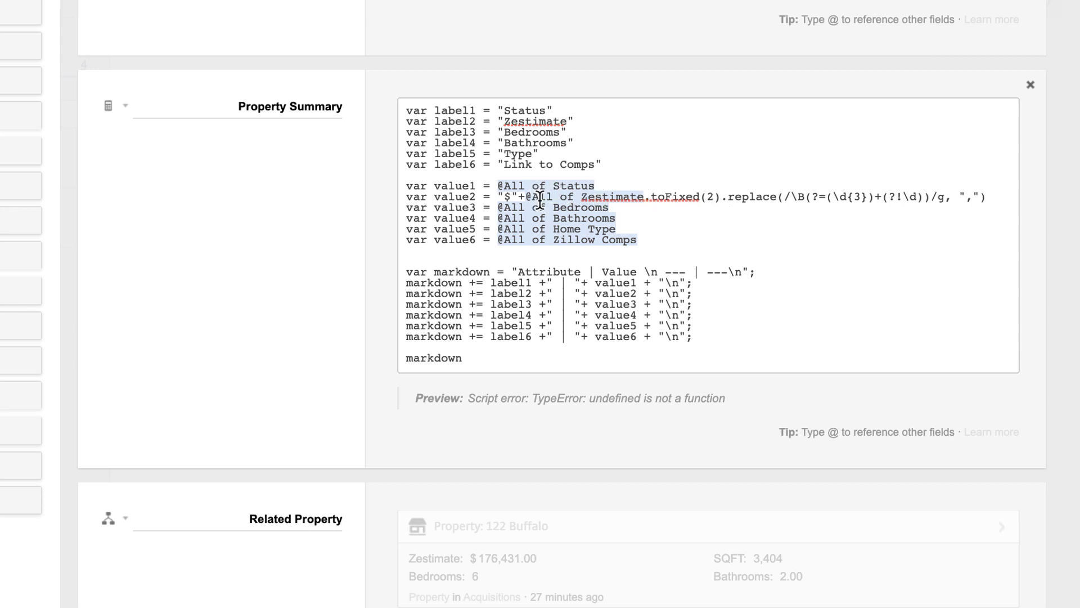
drag(644, 198, 530, 198)
key(BackSpace)
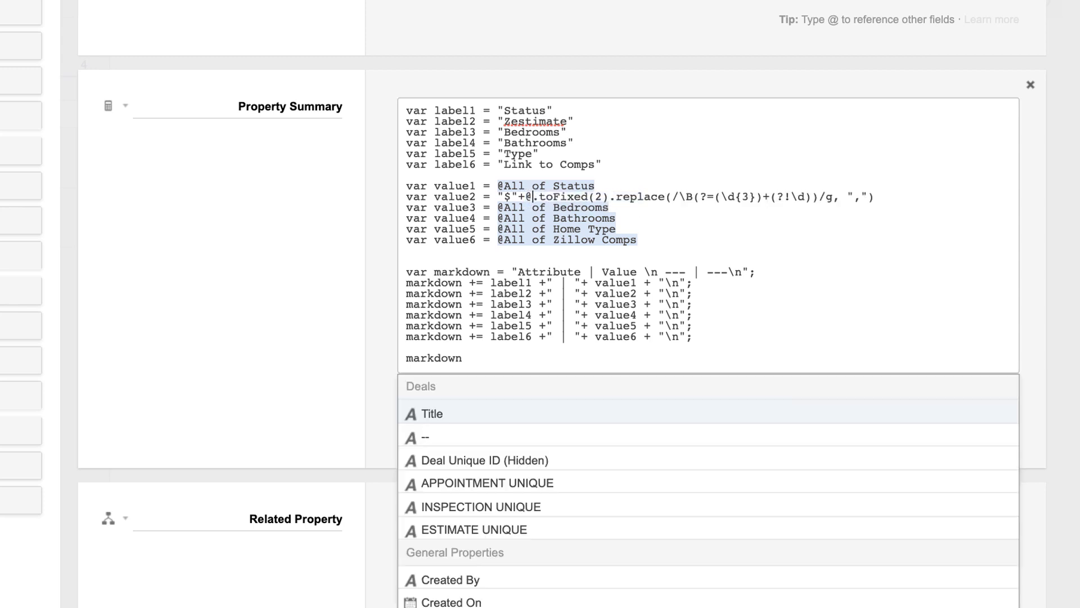
text(zestimate)
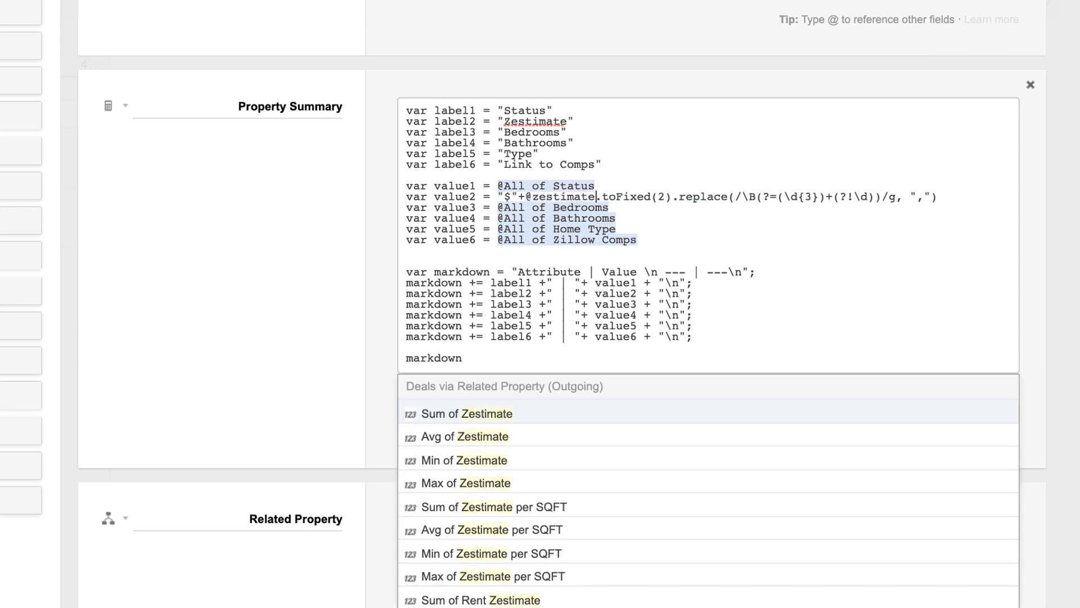
click(482, 414)
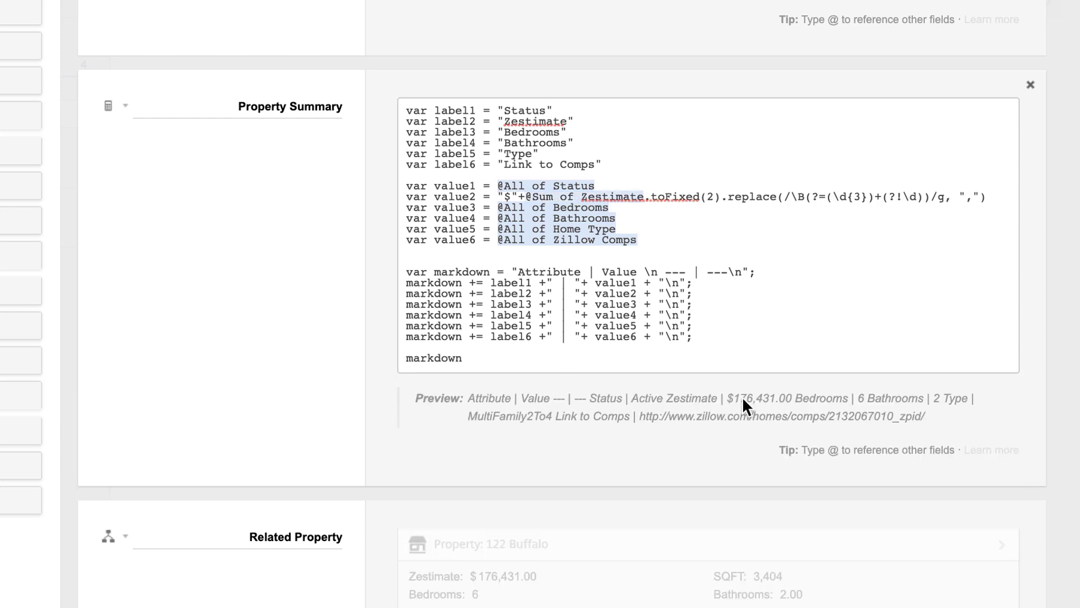
click(716, 198)
key(BackSpace)
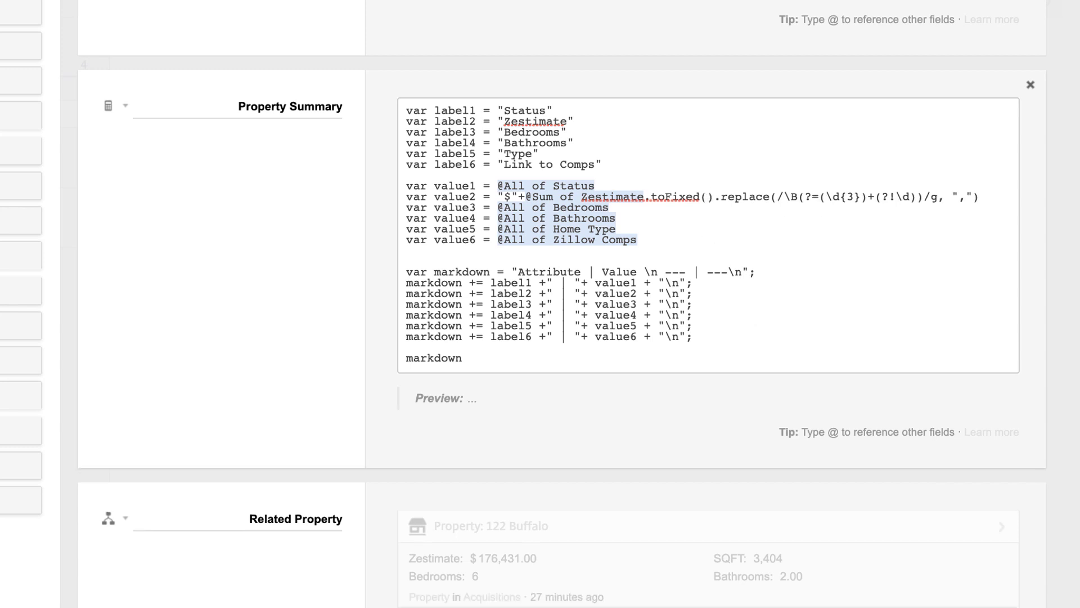
text(0)
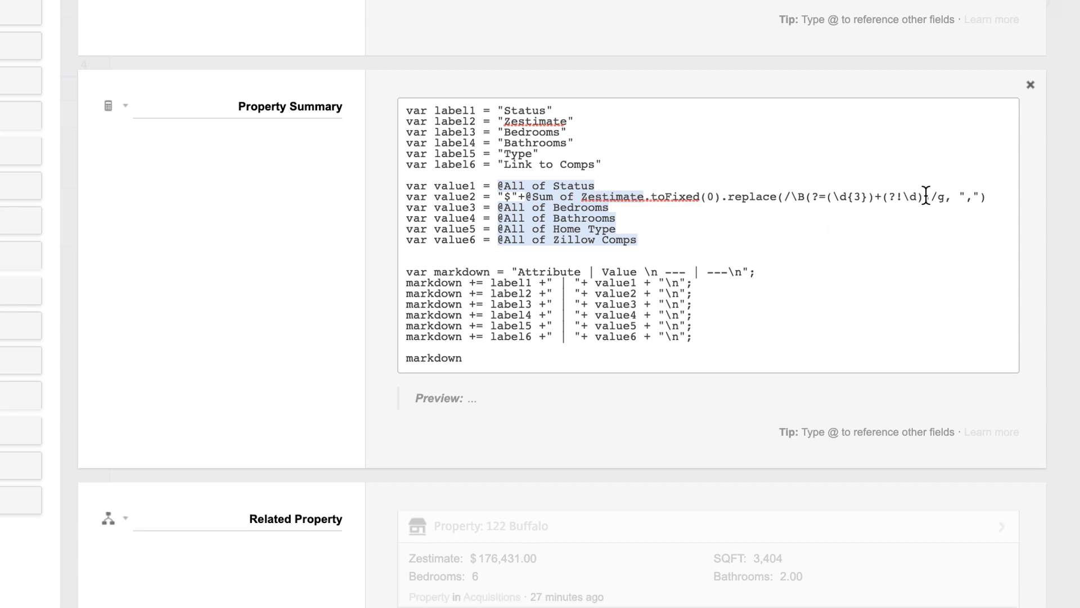
drag(1006, 200, 524, 199)
key(ctrl+c)
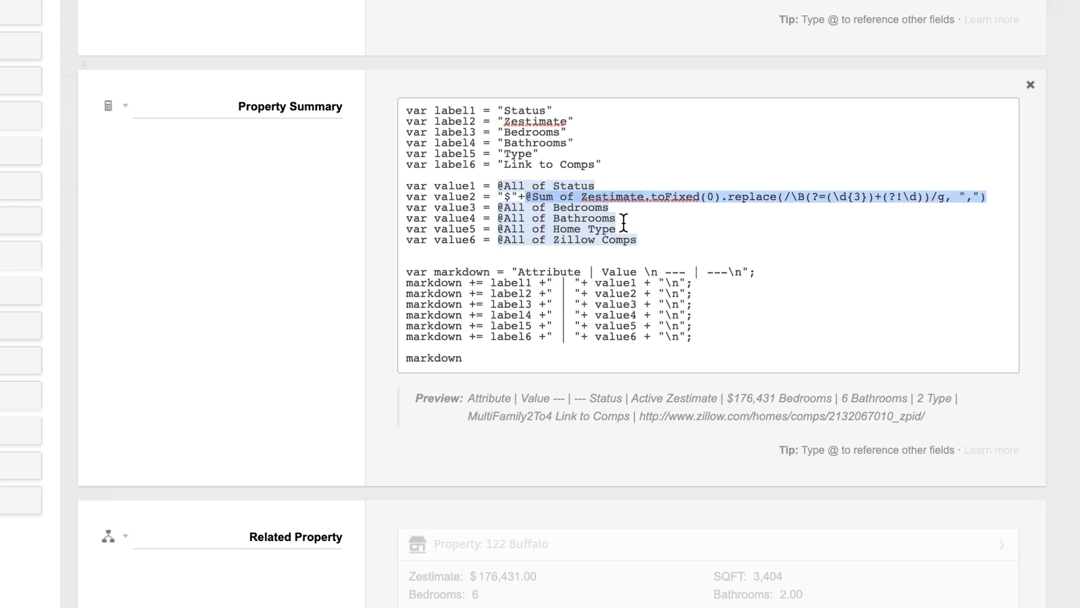
drag(623, 219, 494, 220)
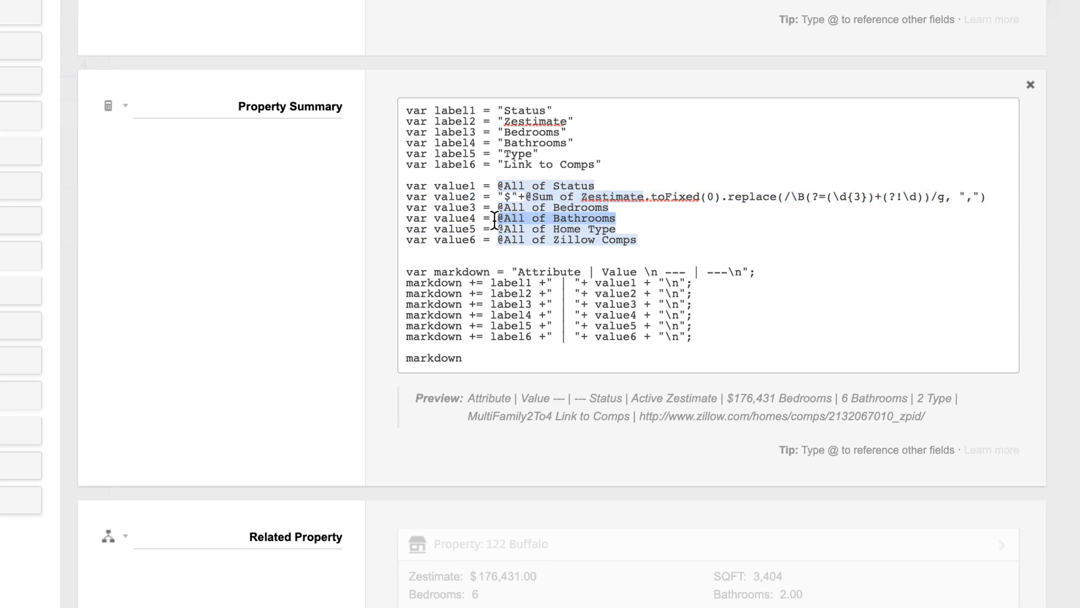
key(ctrl+v)
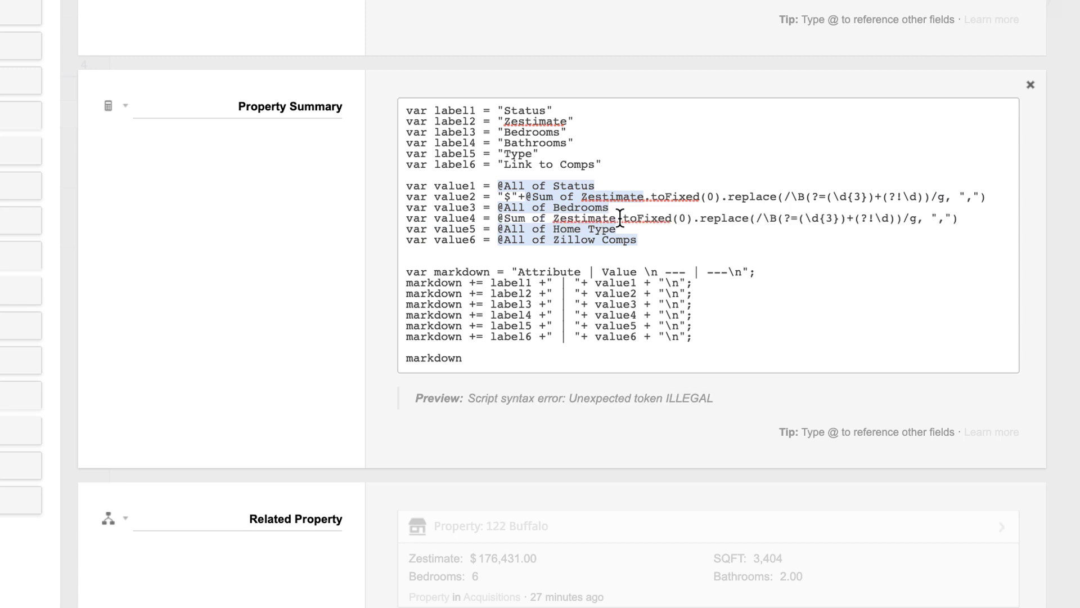
drag(620, 218, 504, 219)
text(bathrooms)
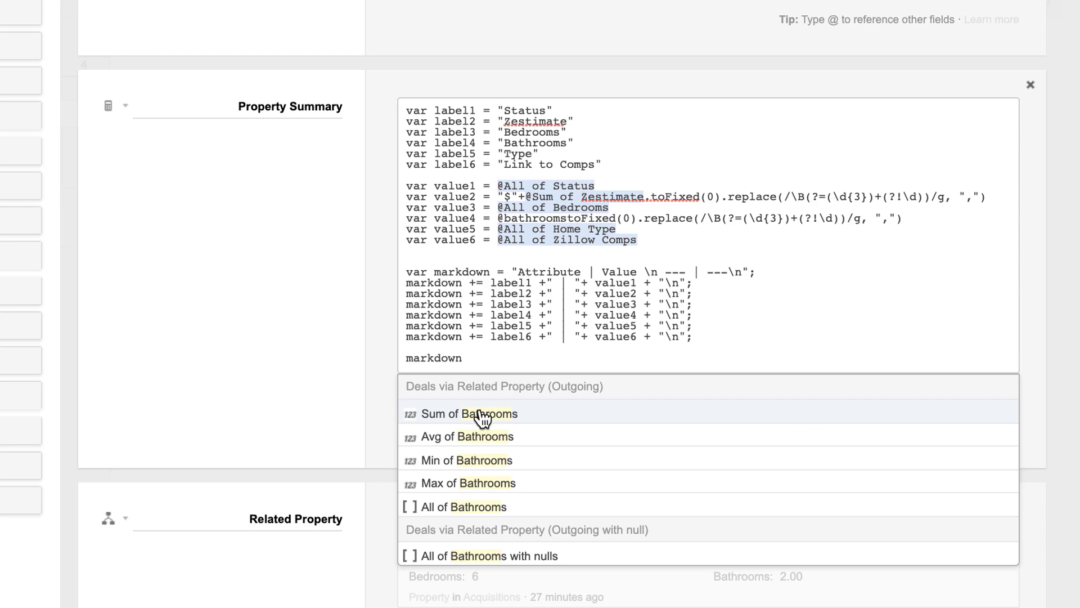
click(478, 414)
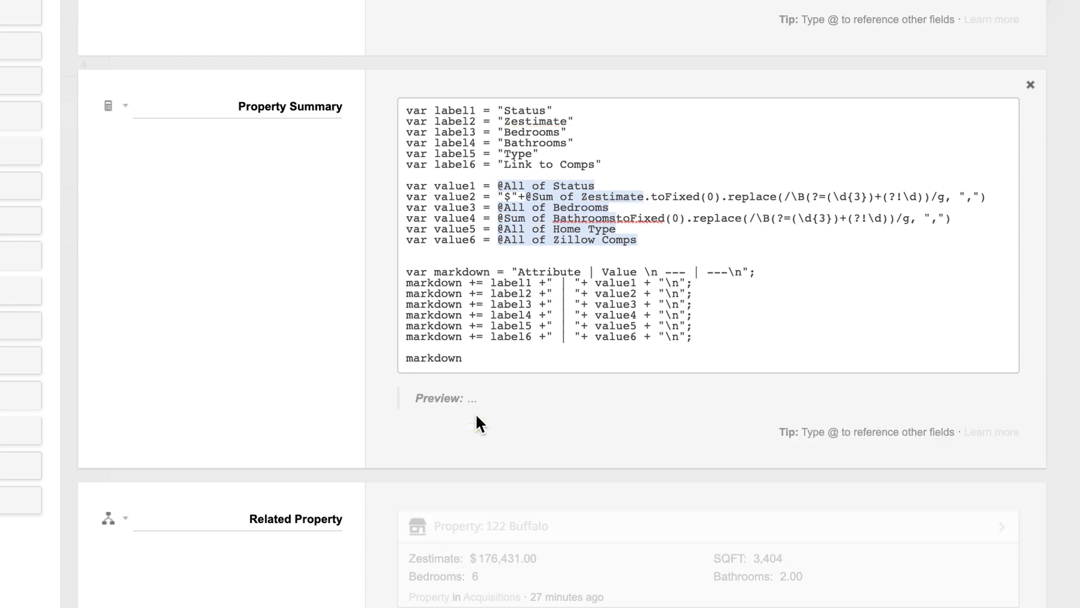
click(683, 218)
key(BackSpace)
text(1)
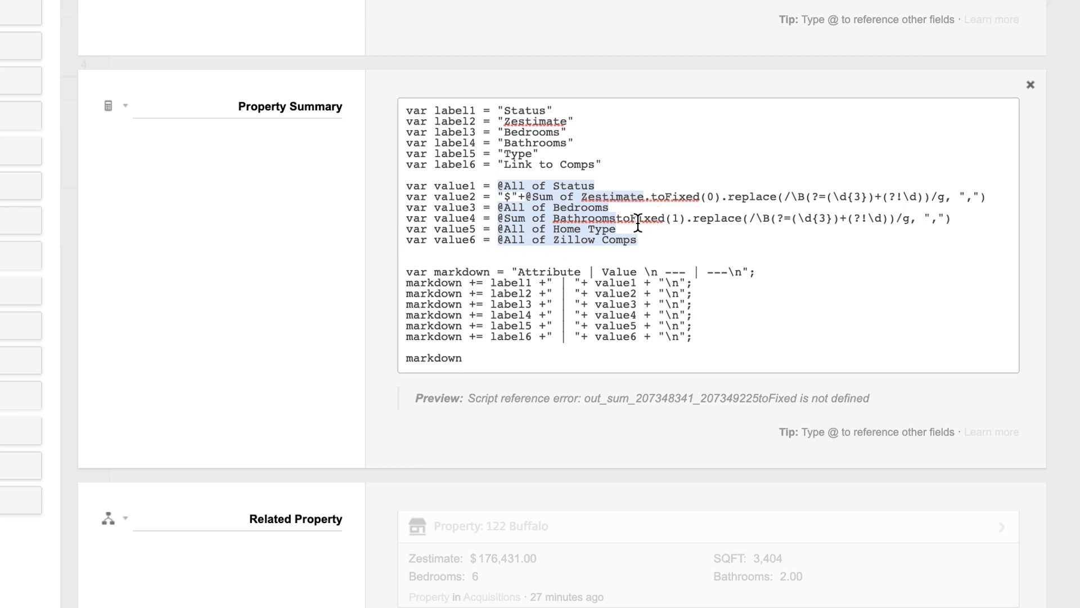
click(618, 219)
text(.)
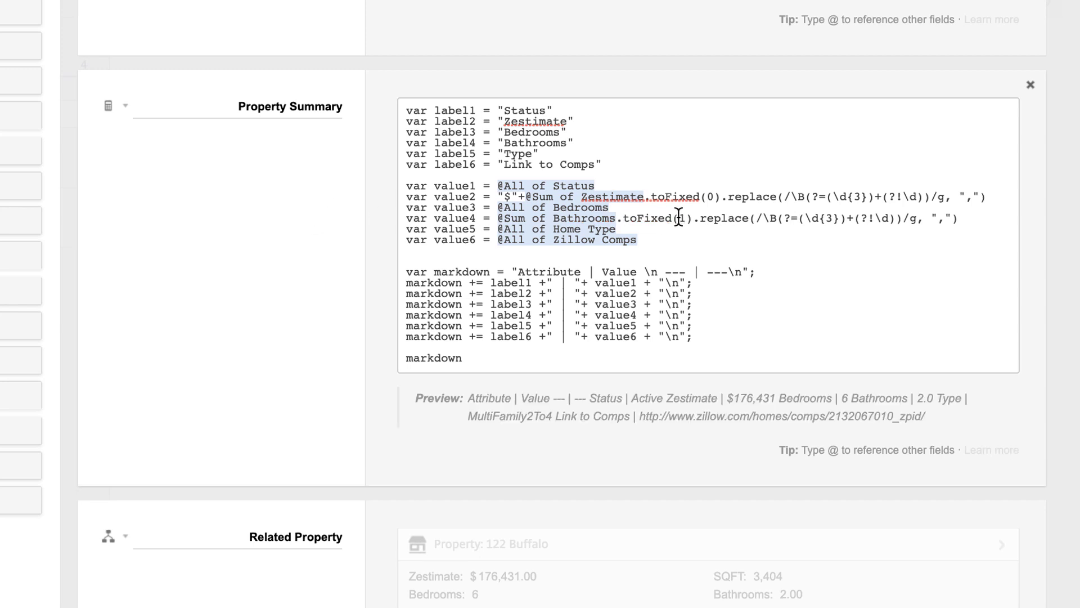
drag(622, 219, 938, 219)
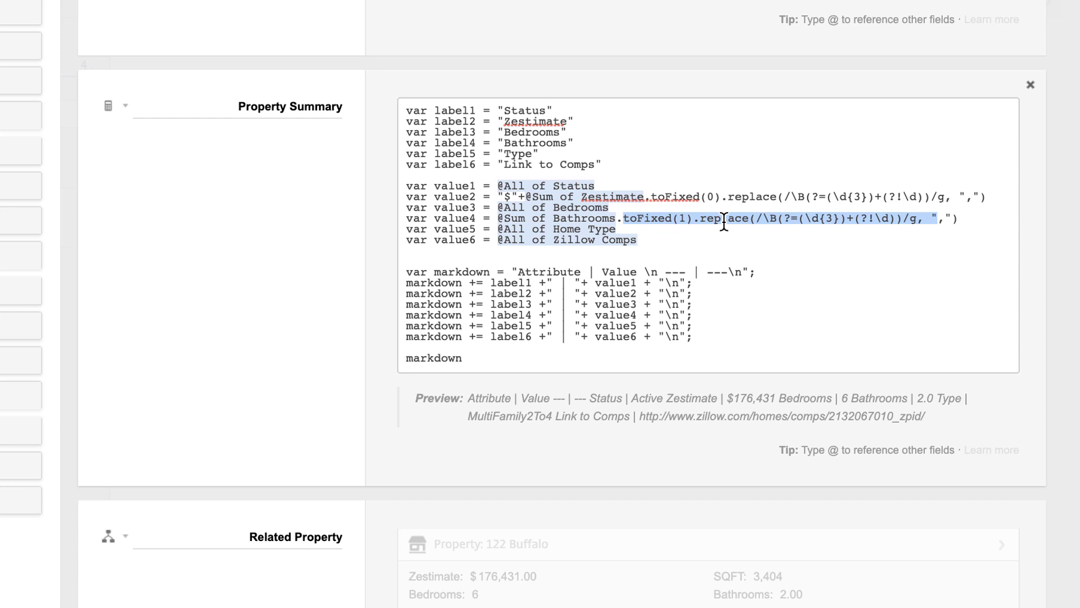
click(687, 219)
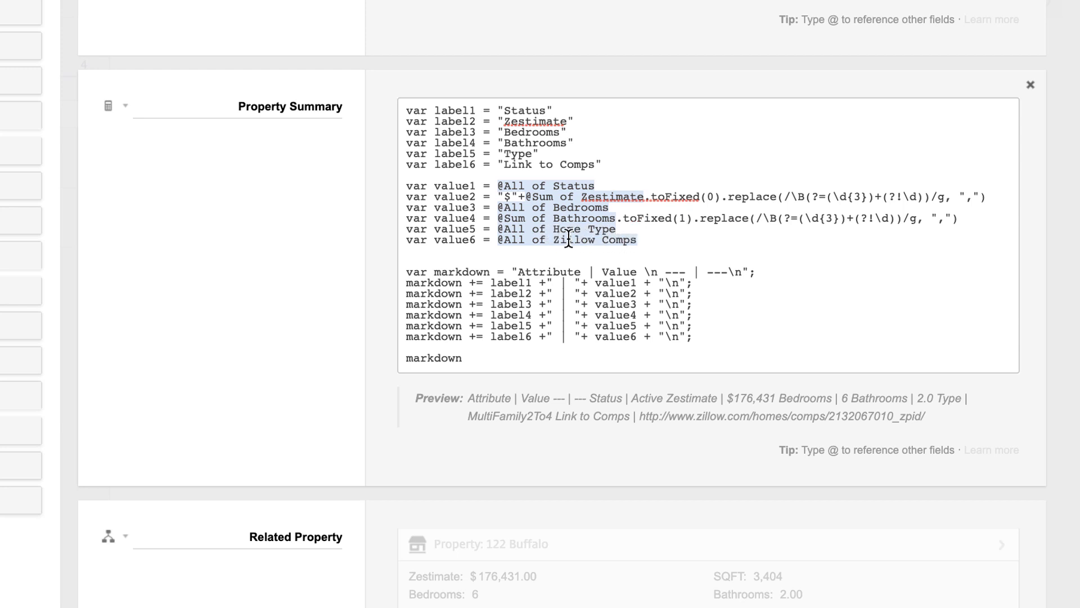
click(498, 239)
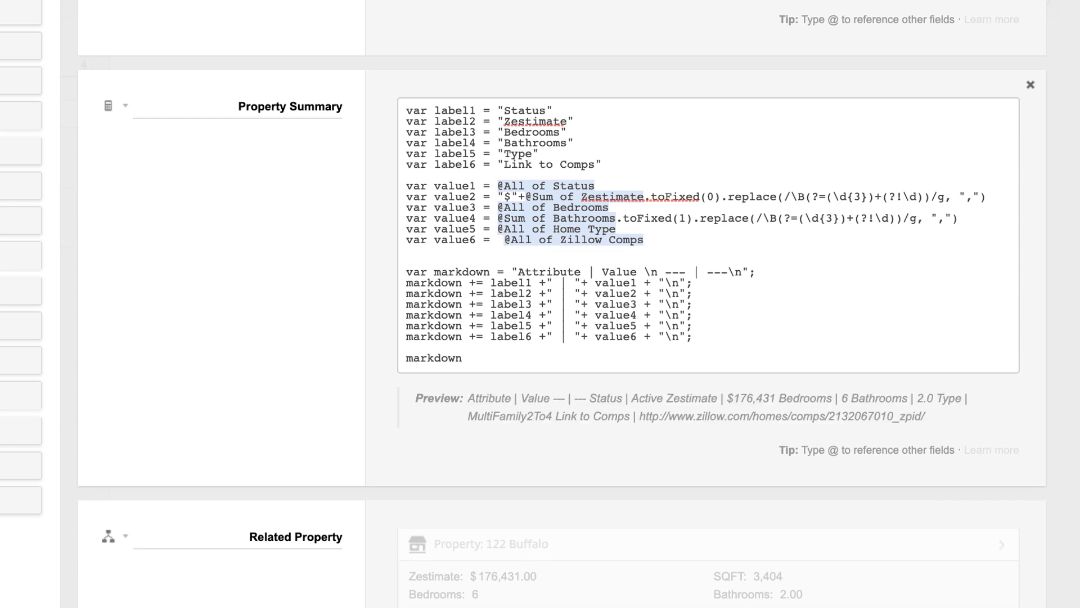
text("{)
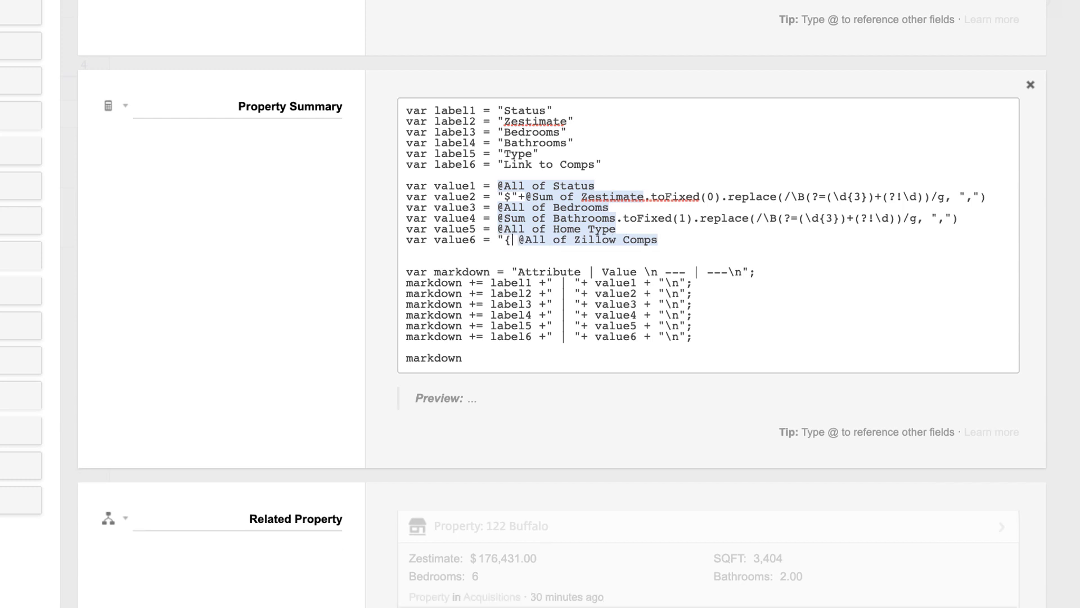
key(BackSpace)
text([)
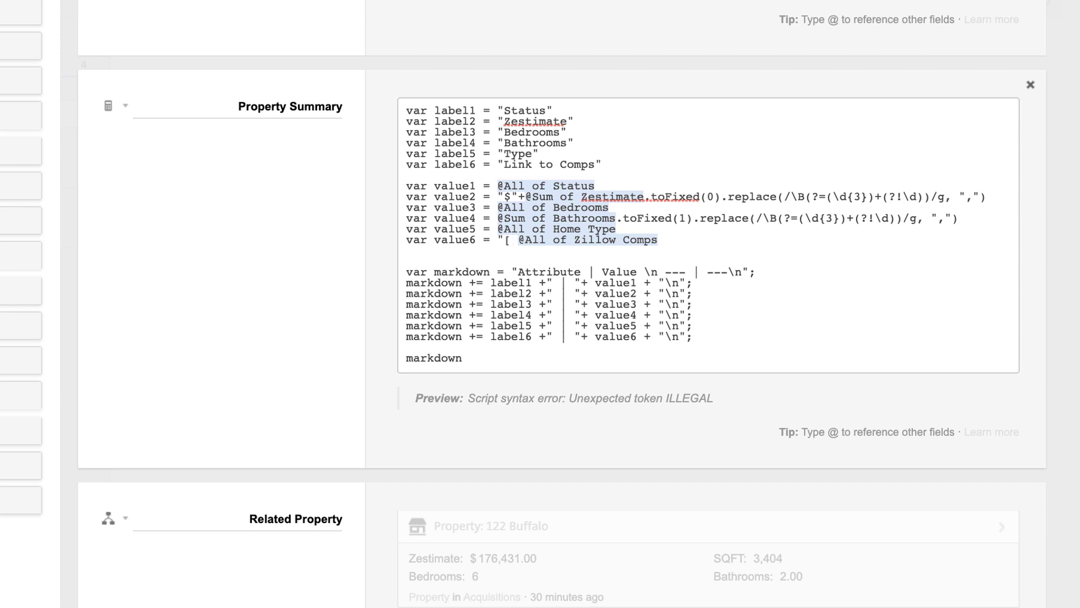
text(Zi)
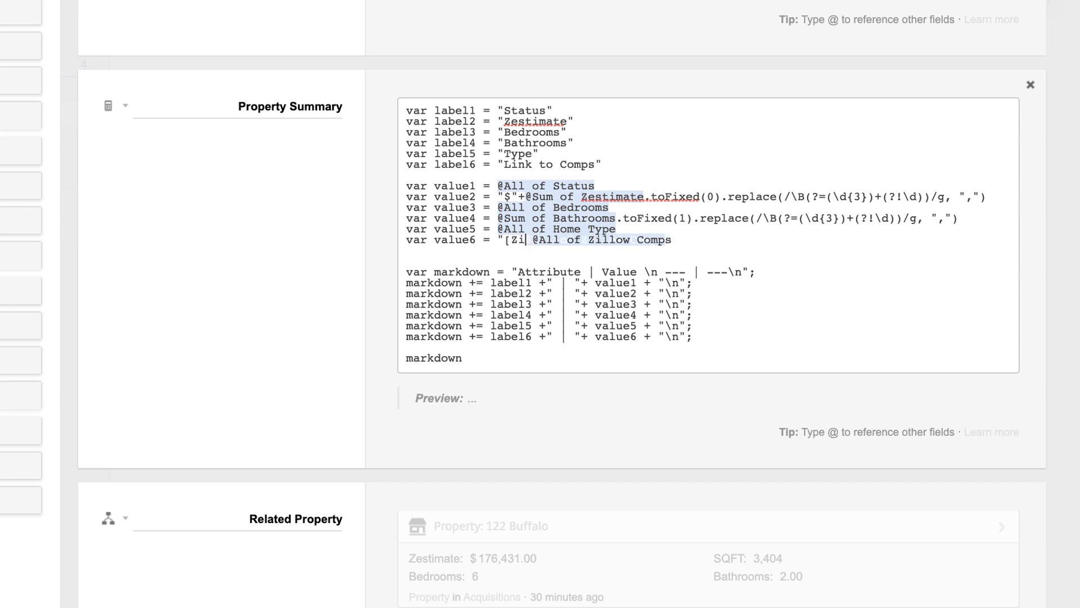
text(llow Comps)
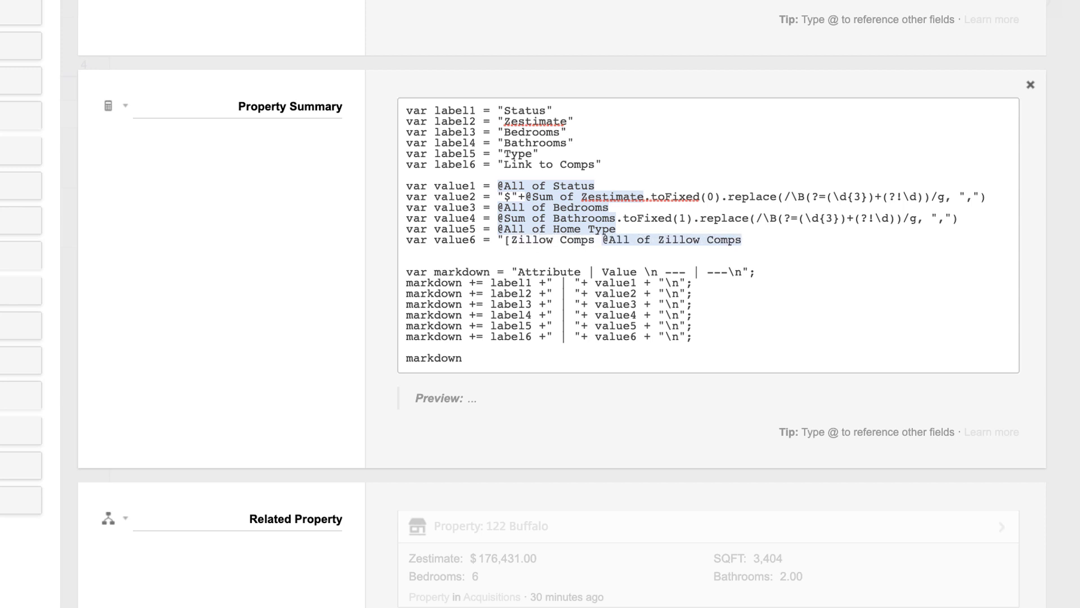
text(])
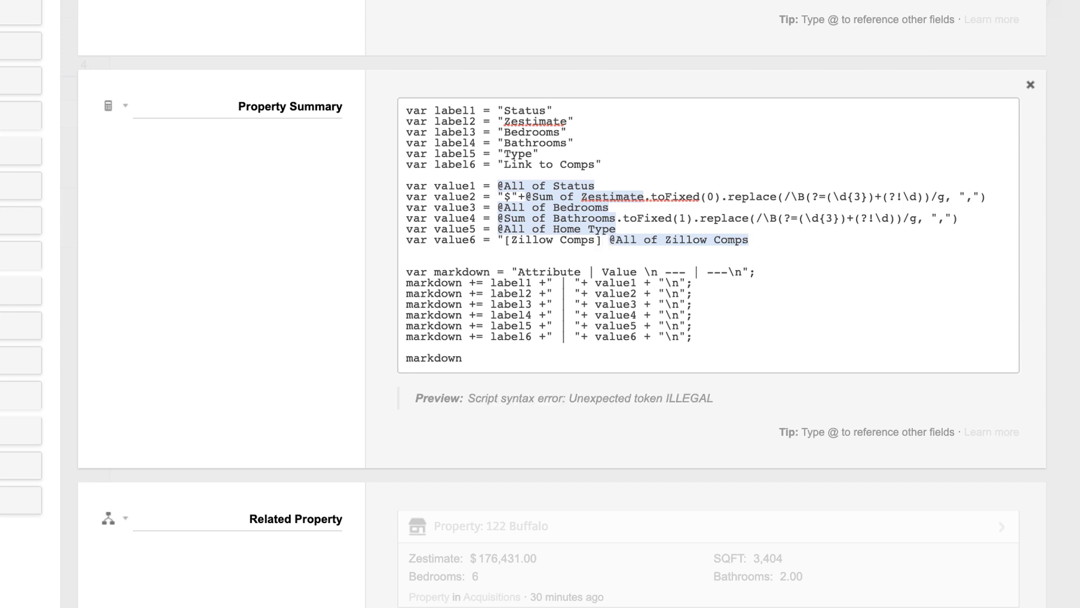
text(()
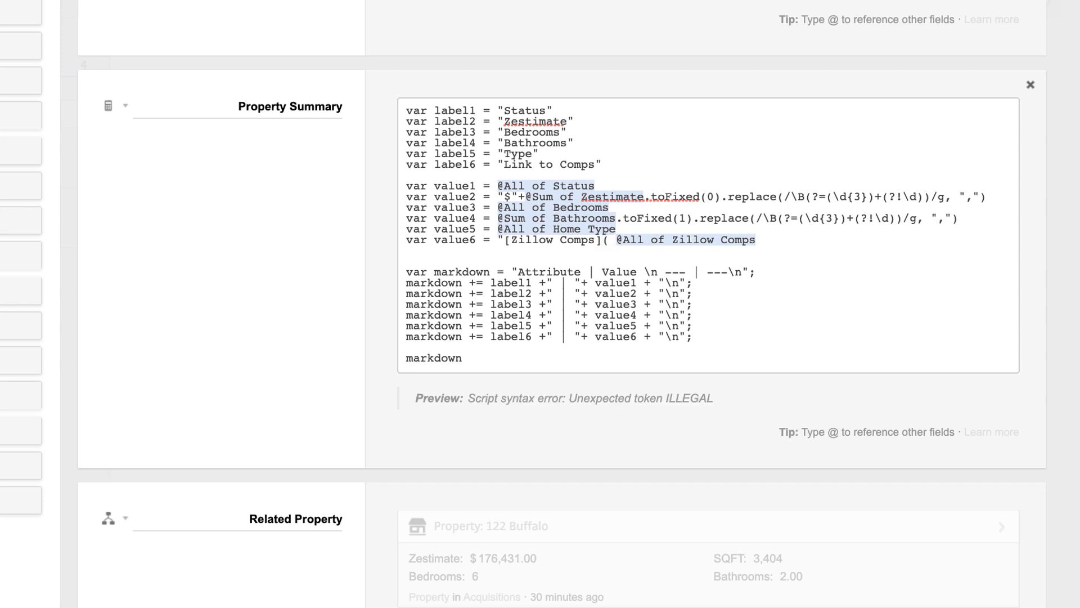
text(")
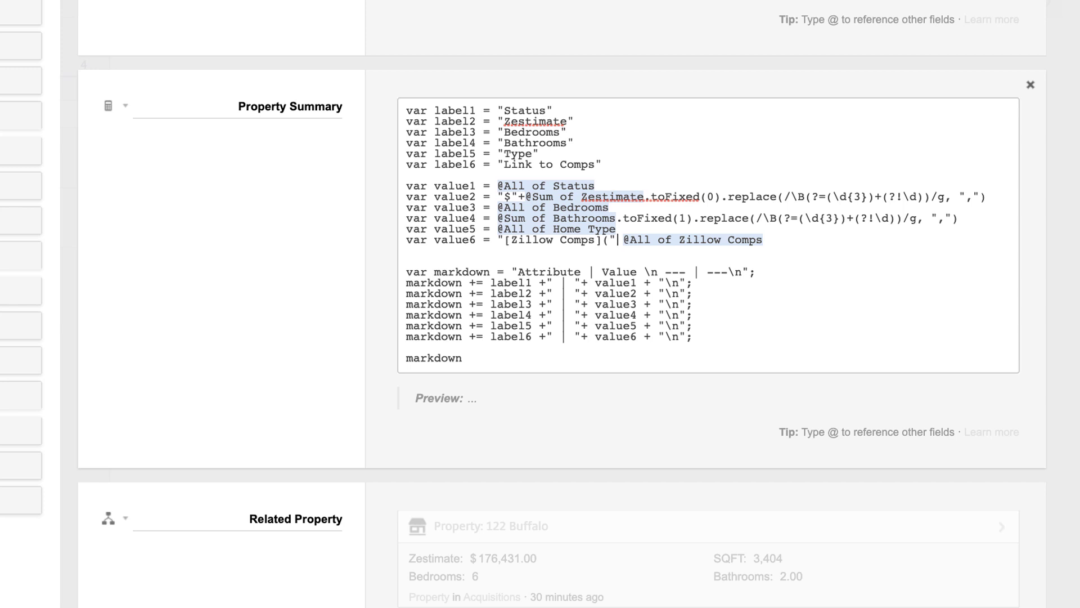
text(+)
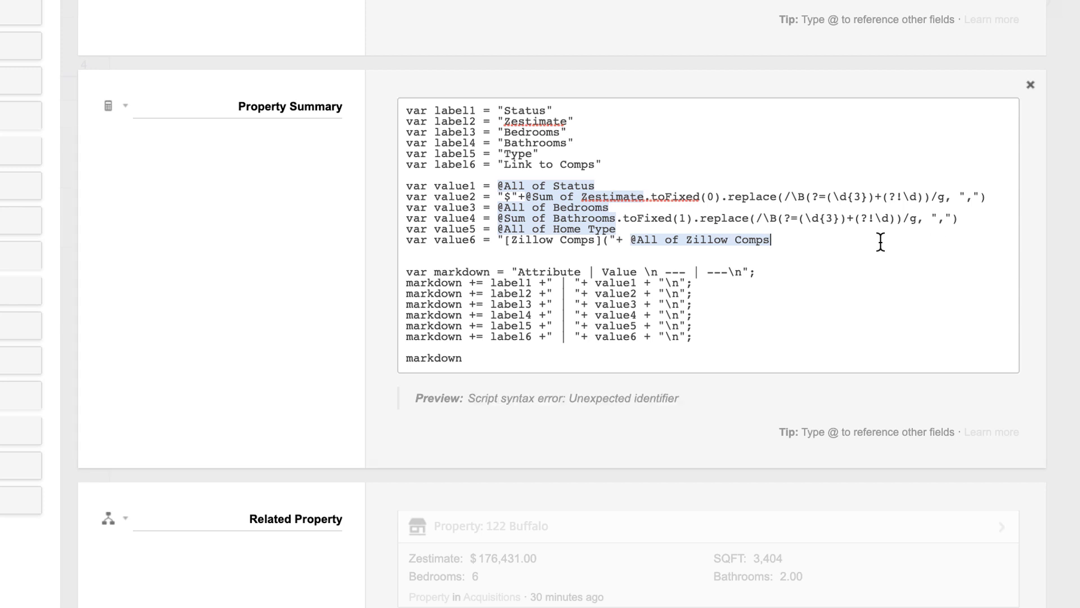
text( @All)
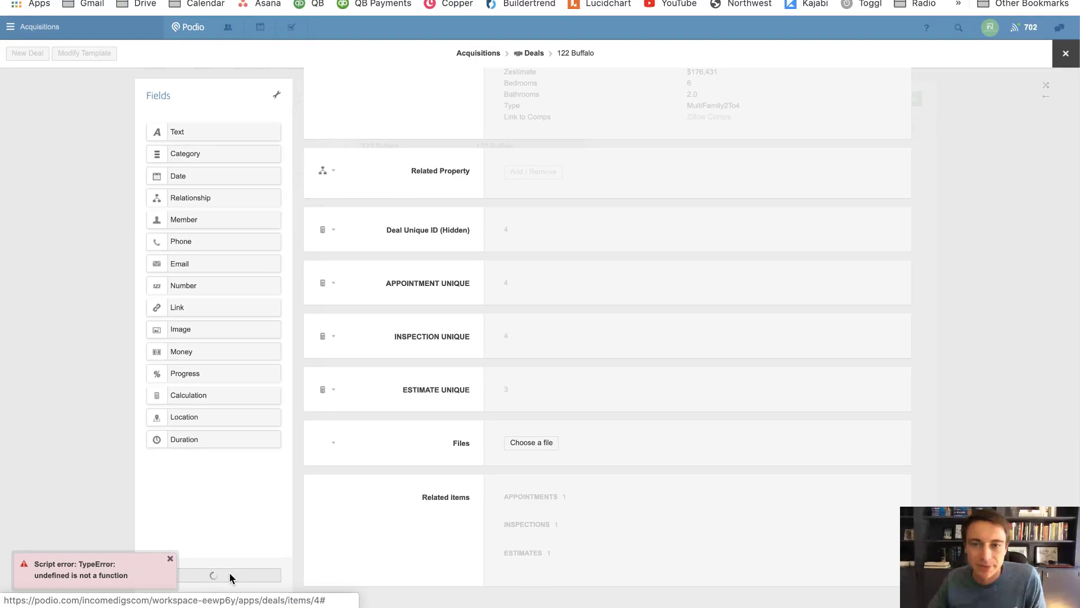
click(229, 572)
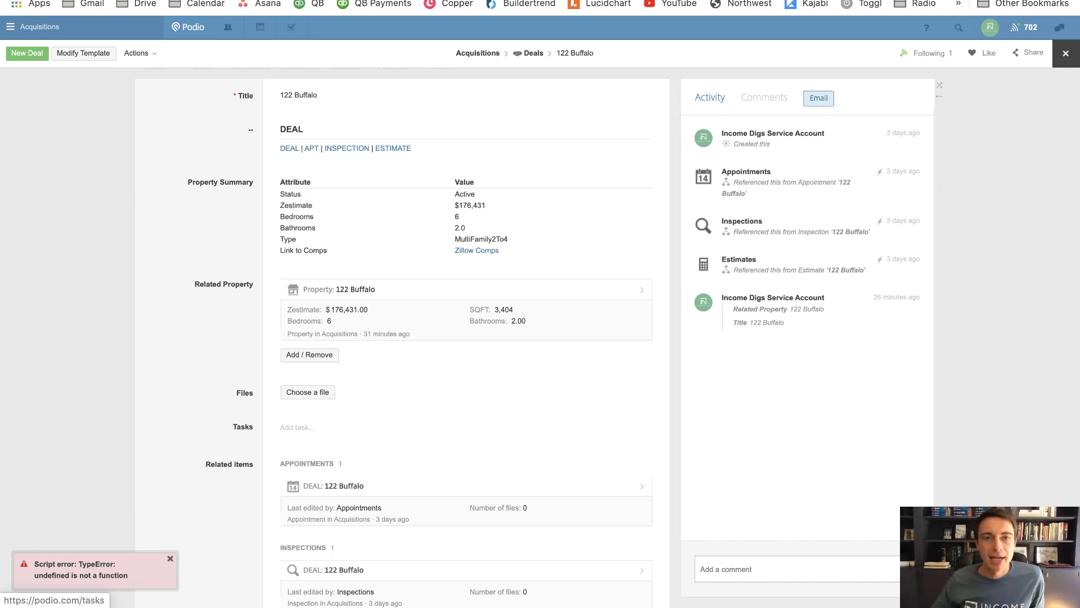
click(477, 250)
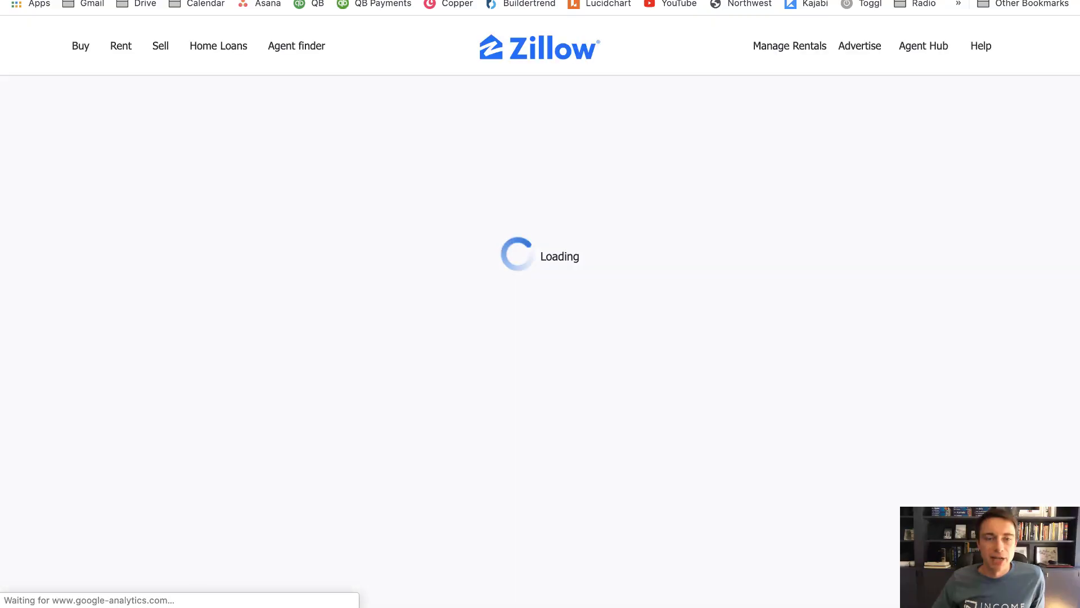
mouse_move(272, 22)
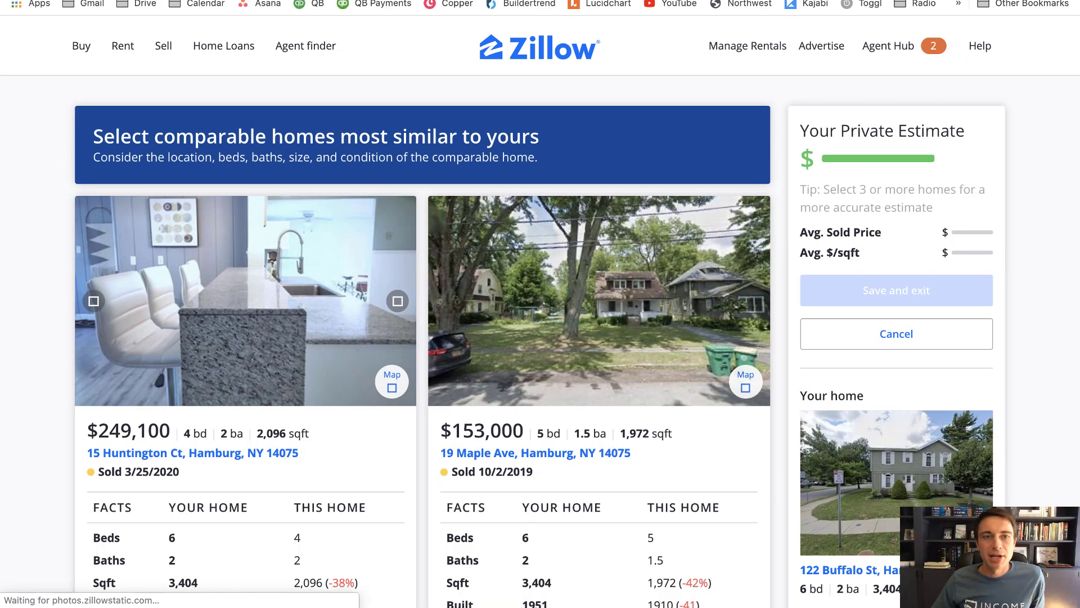
key(ctrl+w)
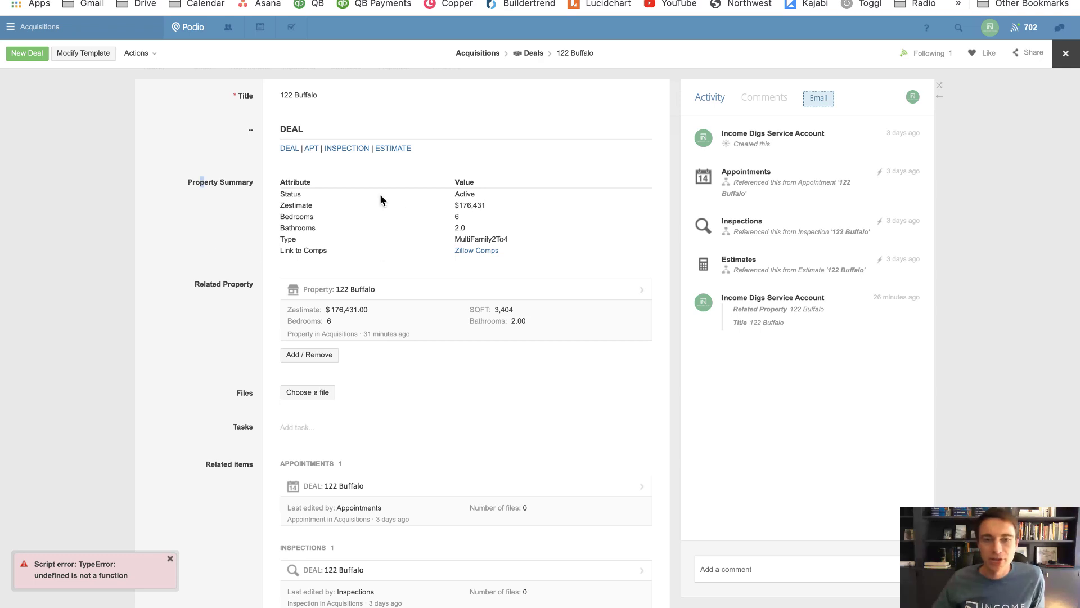
drag(319, 181, 279, 182)
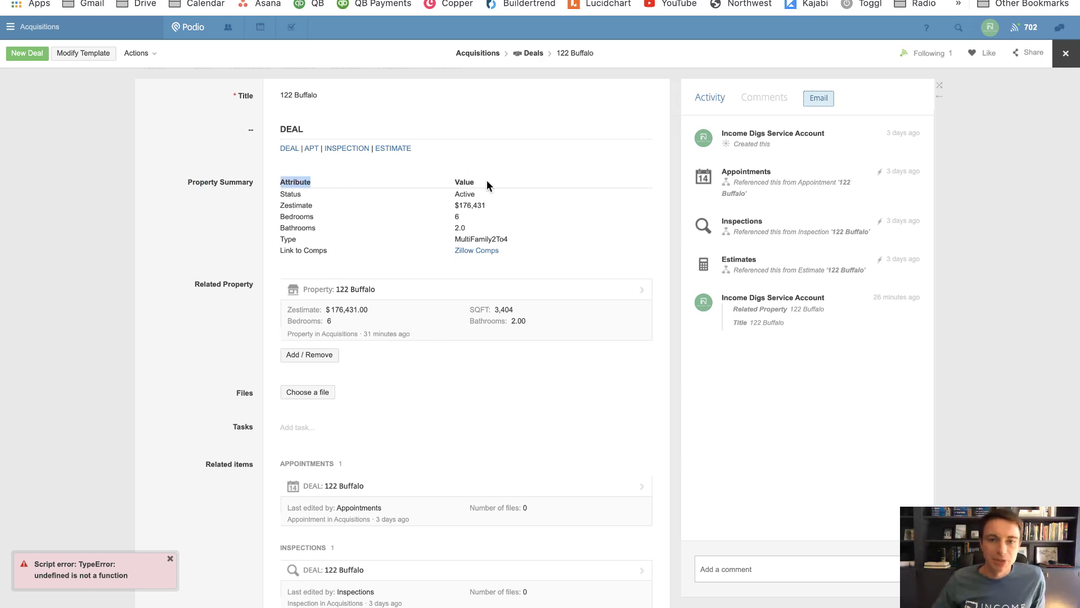
drag(487, 181, 451, 184)
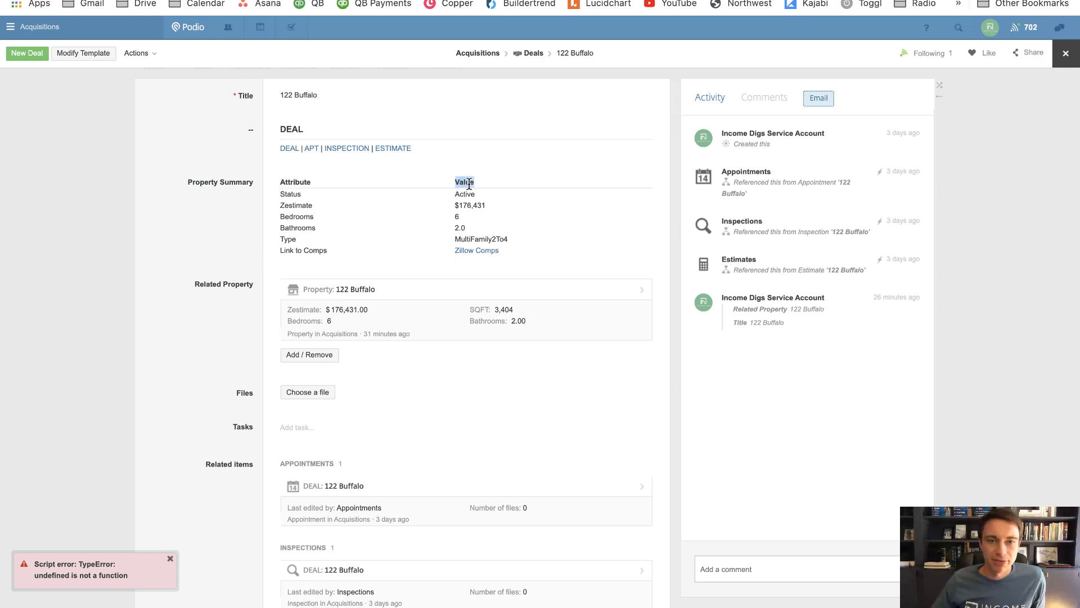
drag(317, 188, 280, 181)
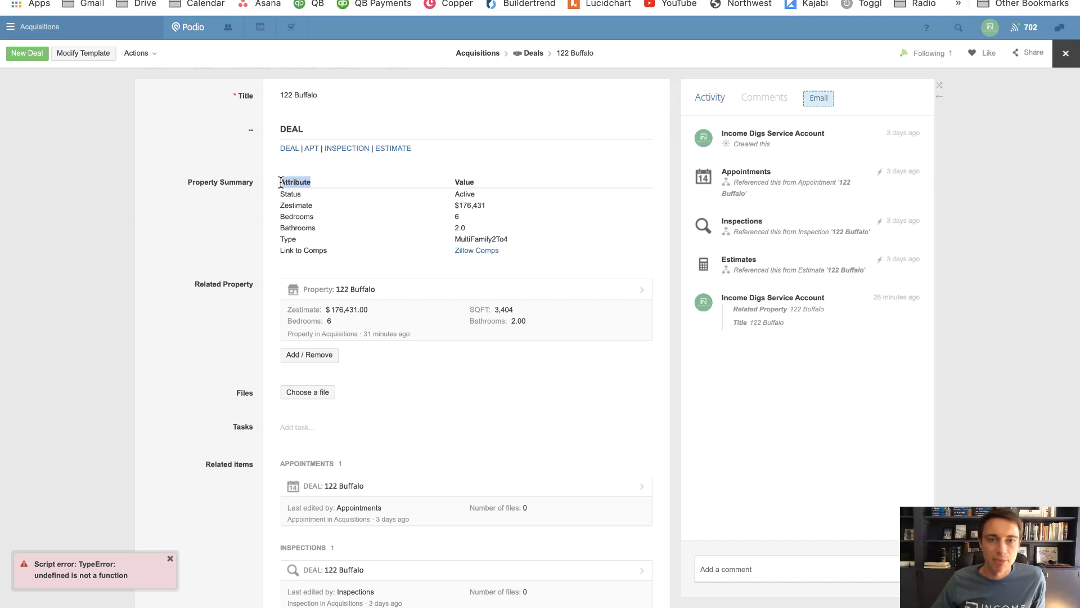
click(87, 53)
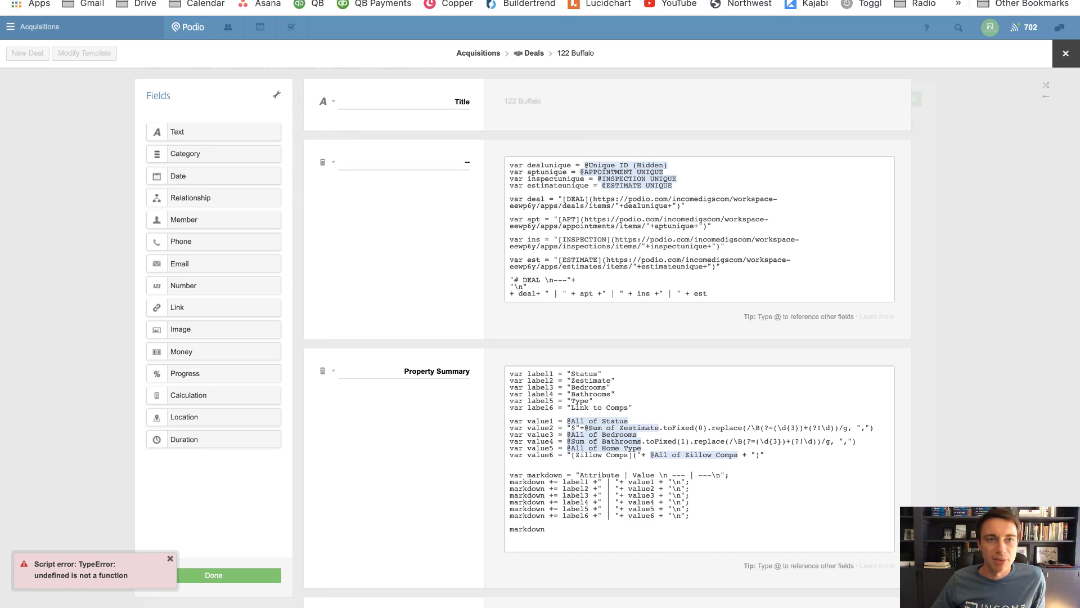
click(86, 54)
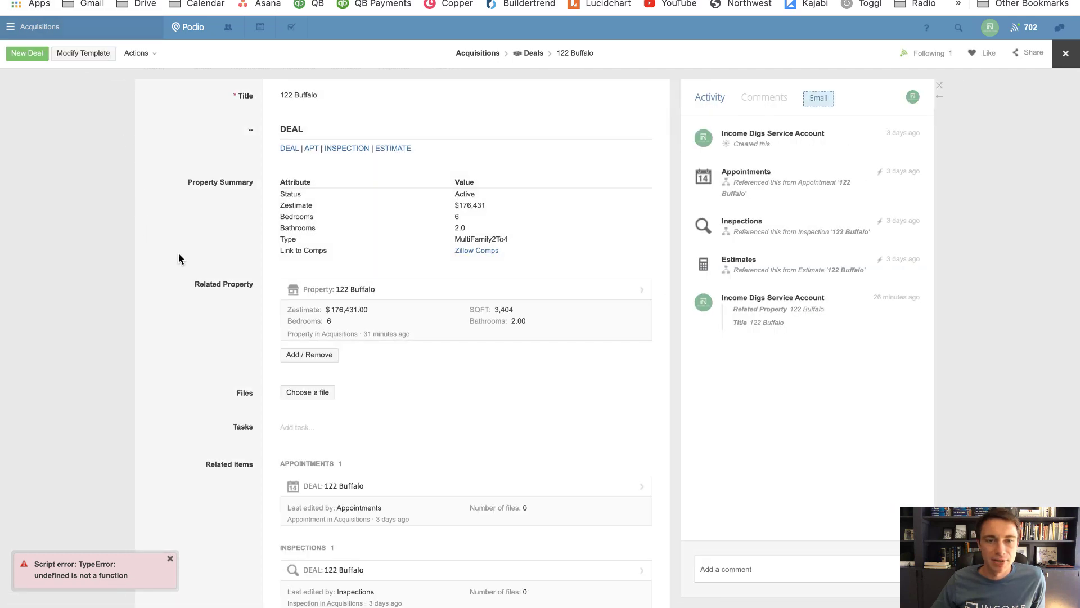
click(330, 289)
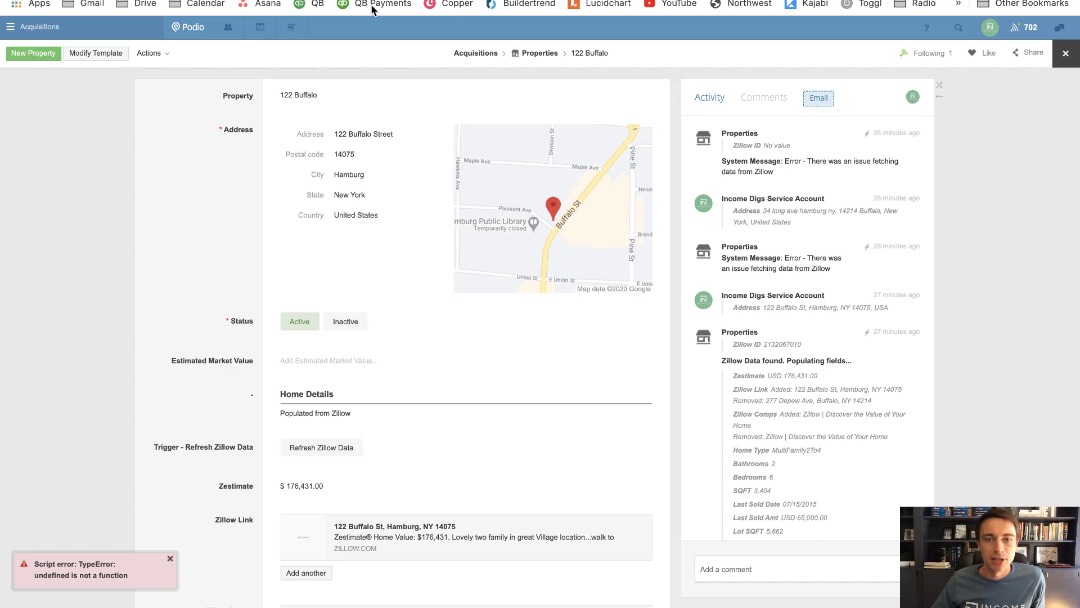
scroll(195, 238, down, 15)
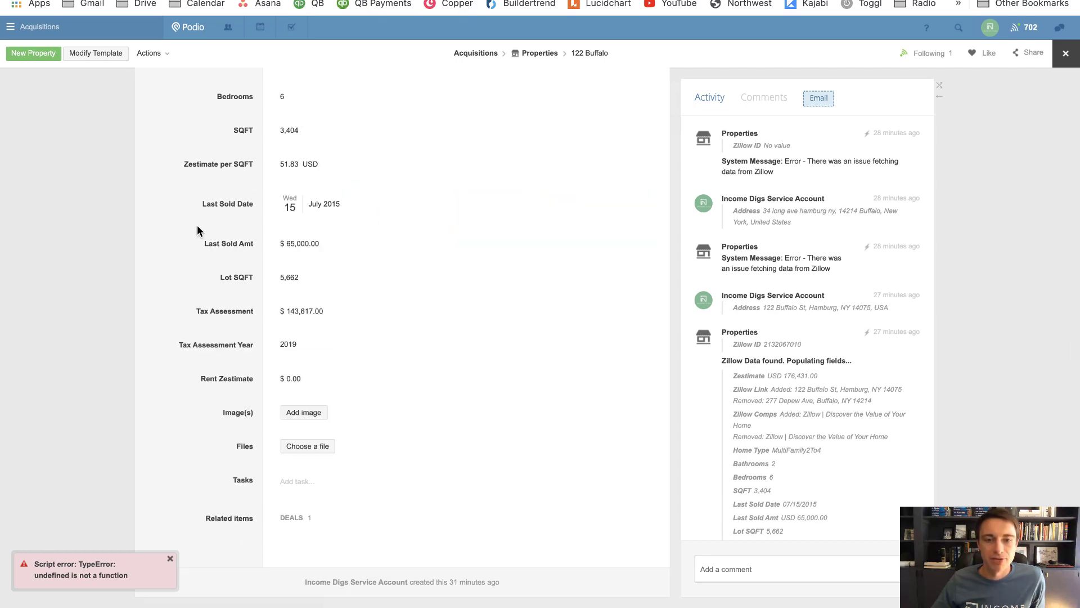
click(107, 58)
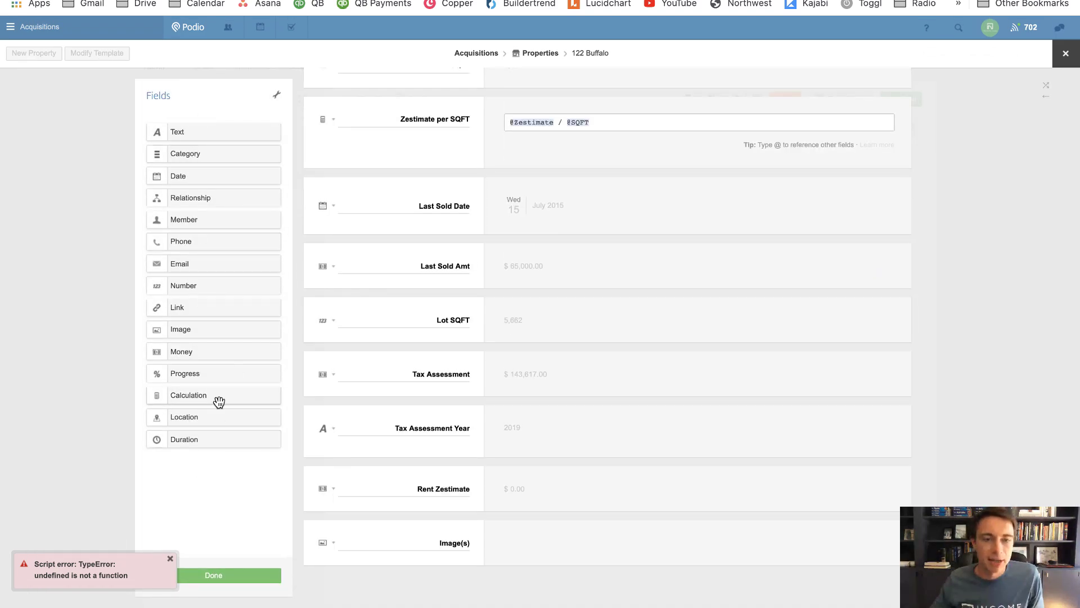
drag(217, 398, 398, 580)
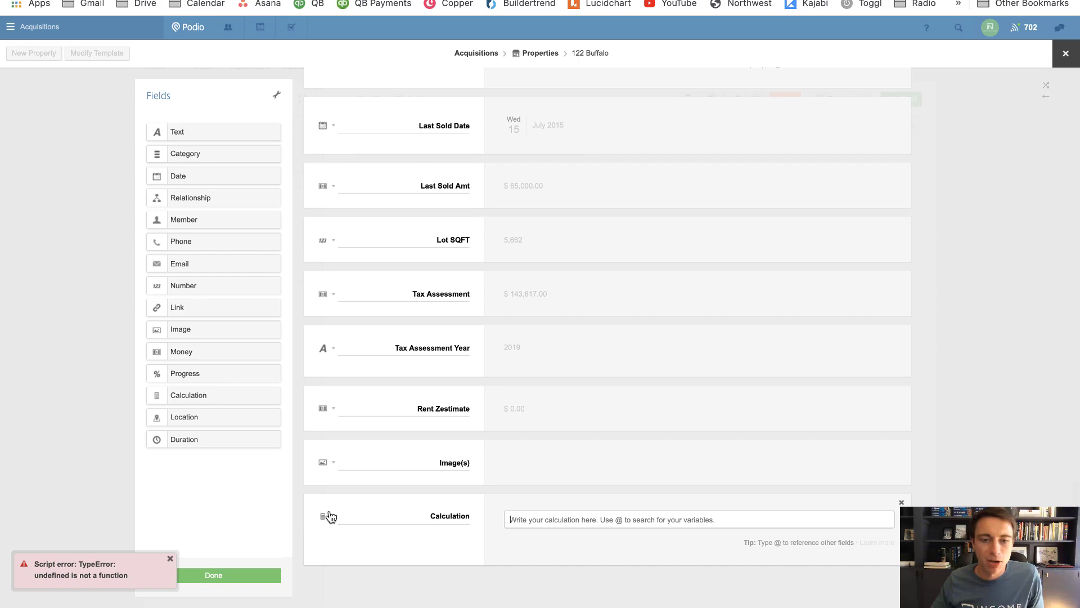
click(323, 513)
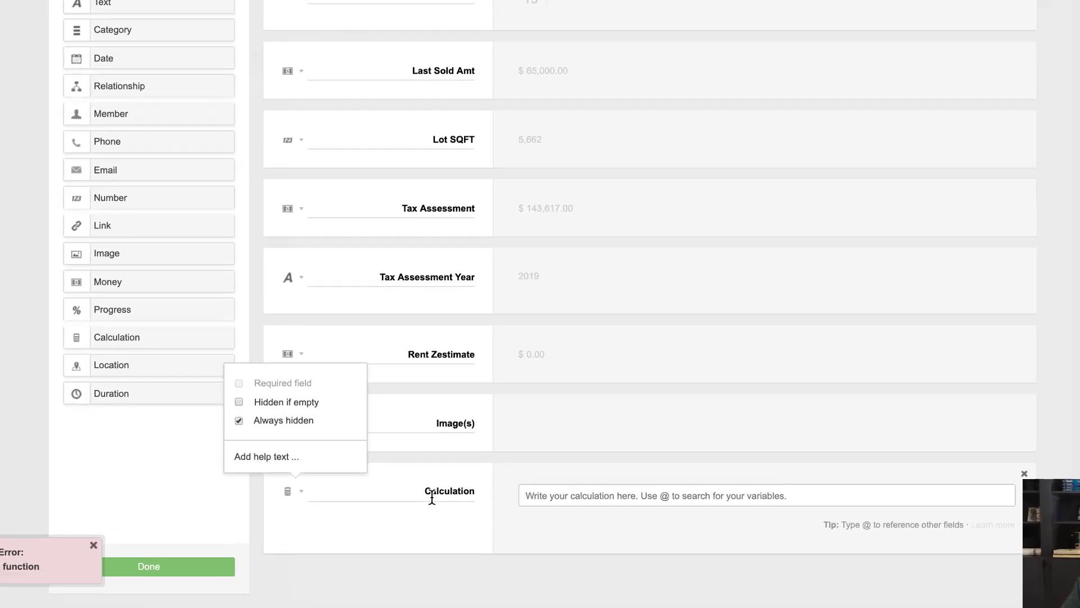
double_click(436, 516)
text(Unique)
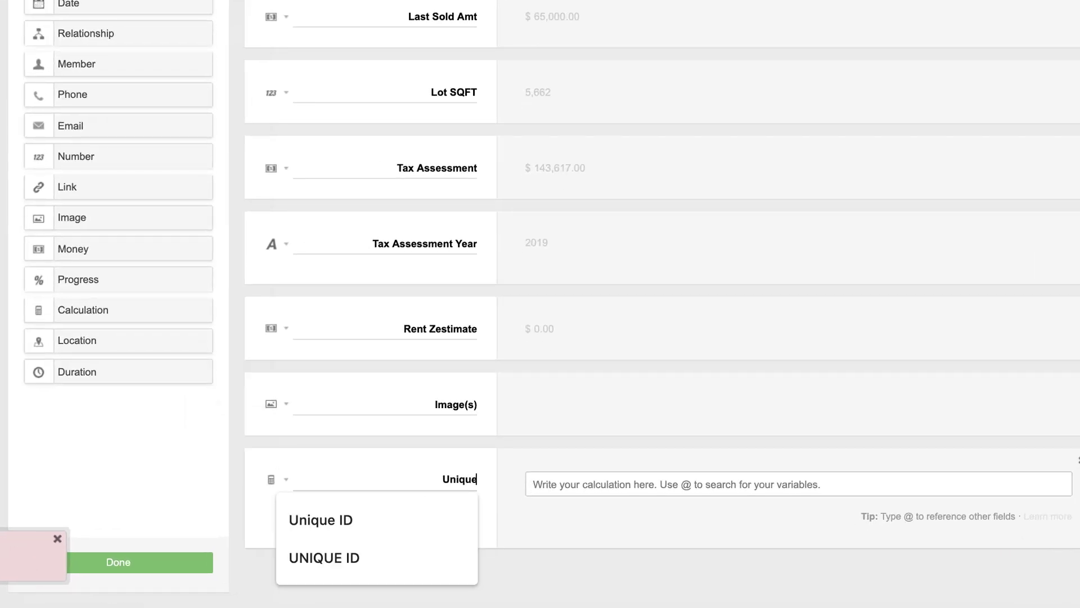
text( ID (Hi)
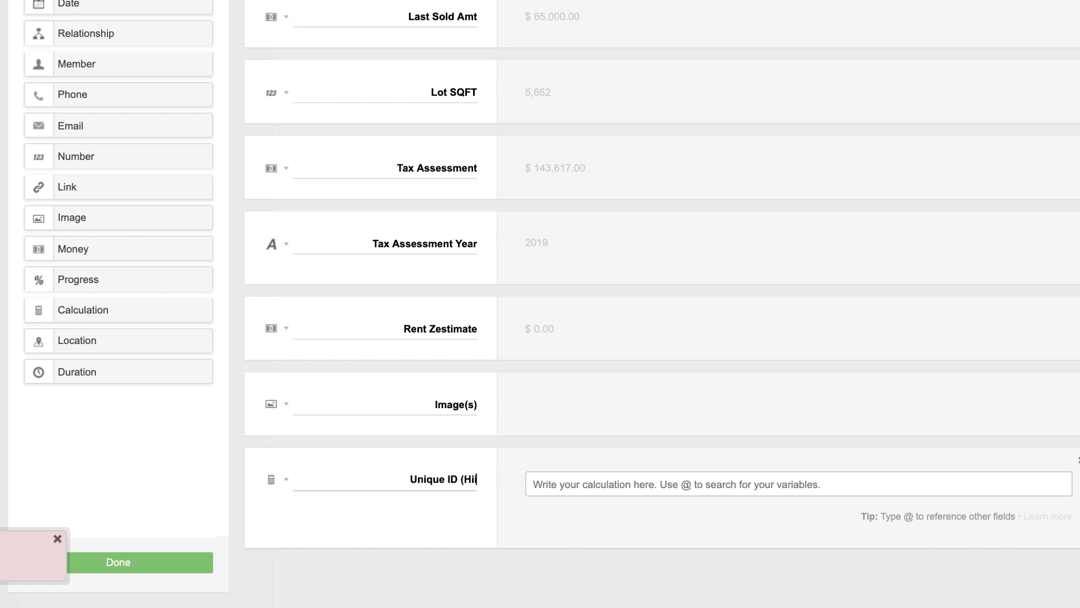
text(dden))
click(535, 484)
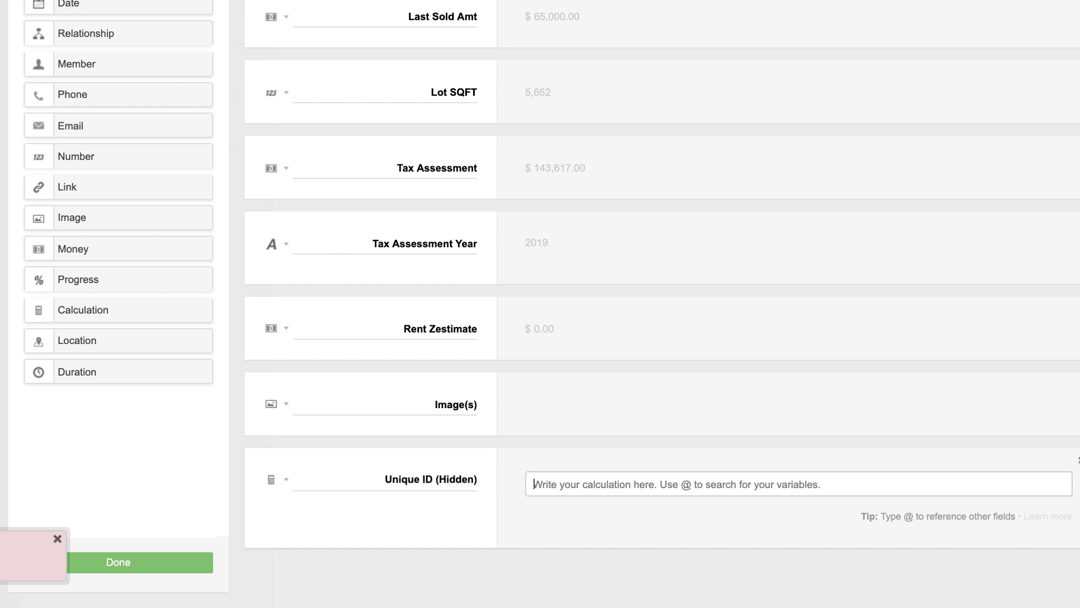
text(@unique)
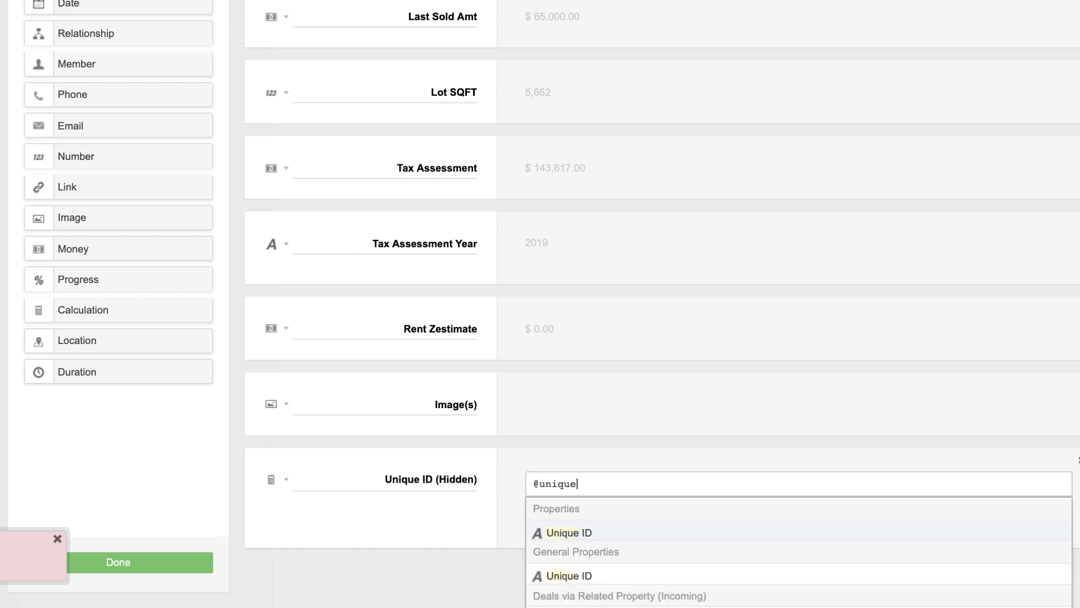
click(576, 575)
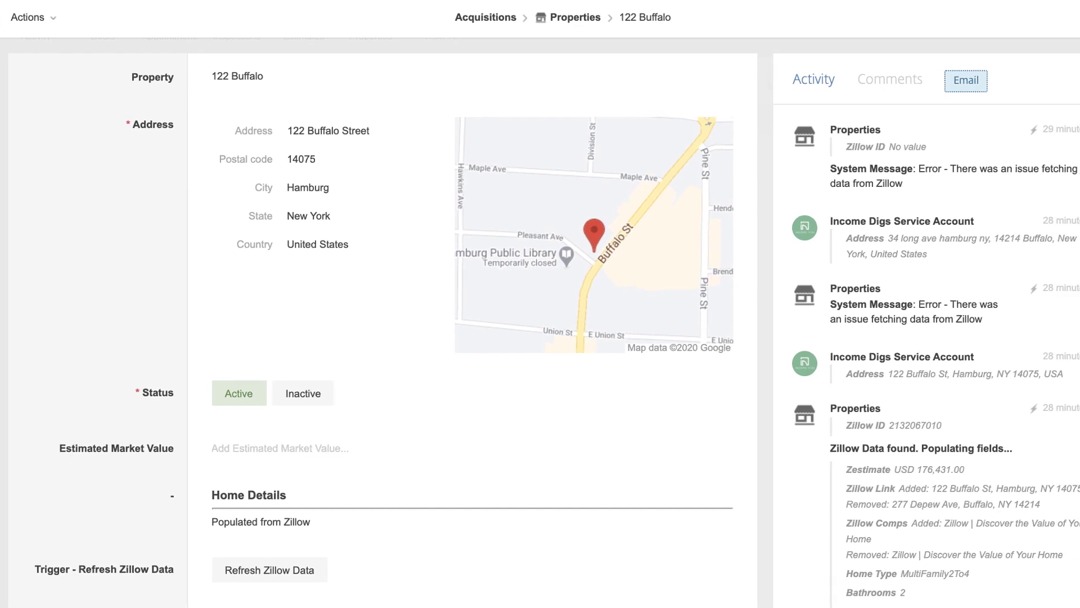
scroll(103, 244, down, 15)
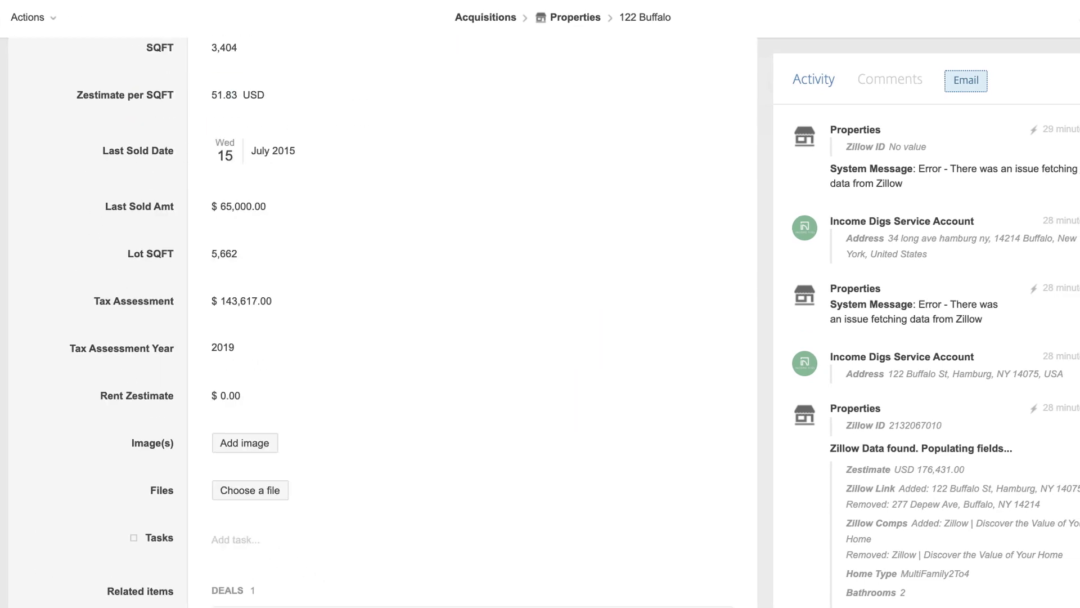
click(236, 604)
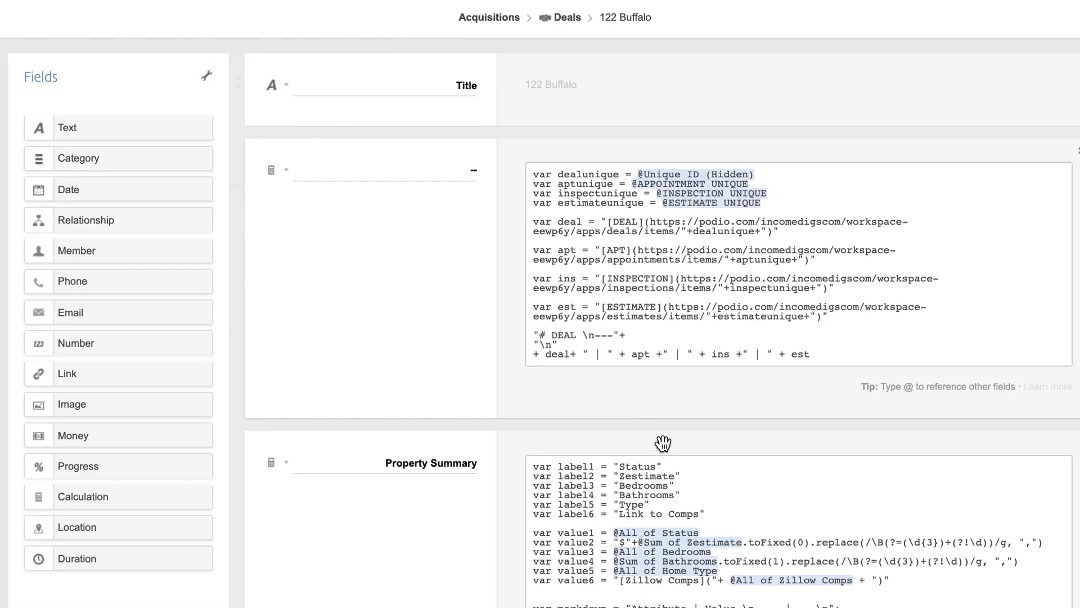
scroll(569, 326, down, 5)
click(533, 315)
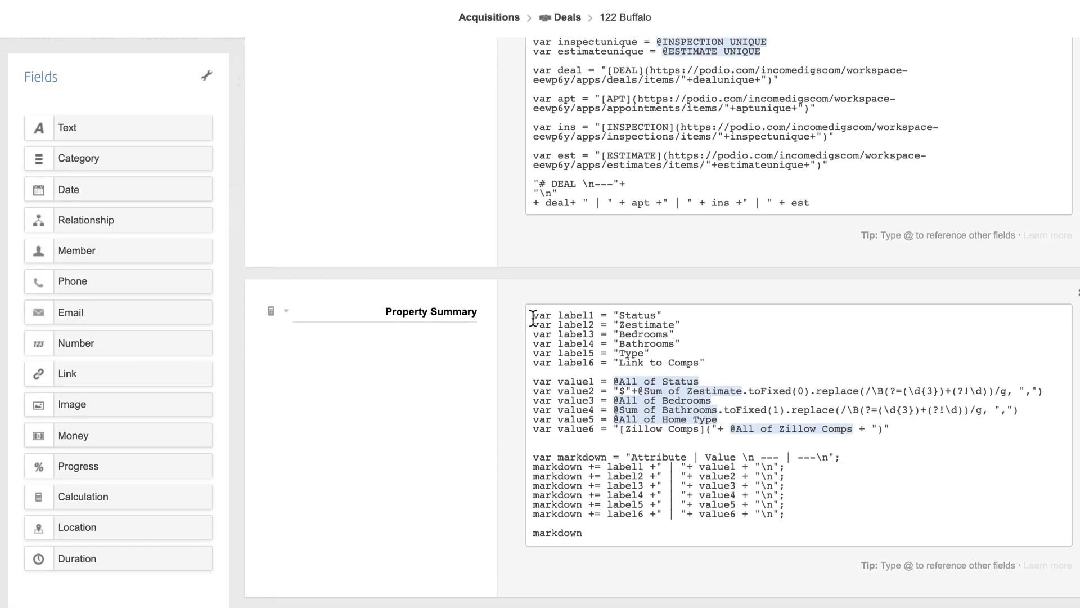
key(Return)
key(Return)
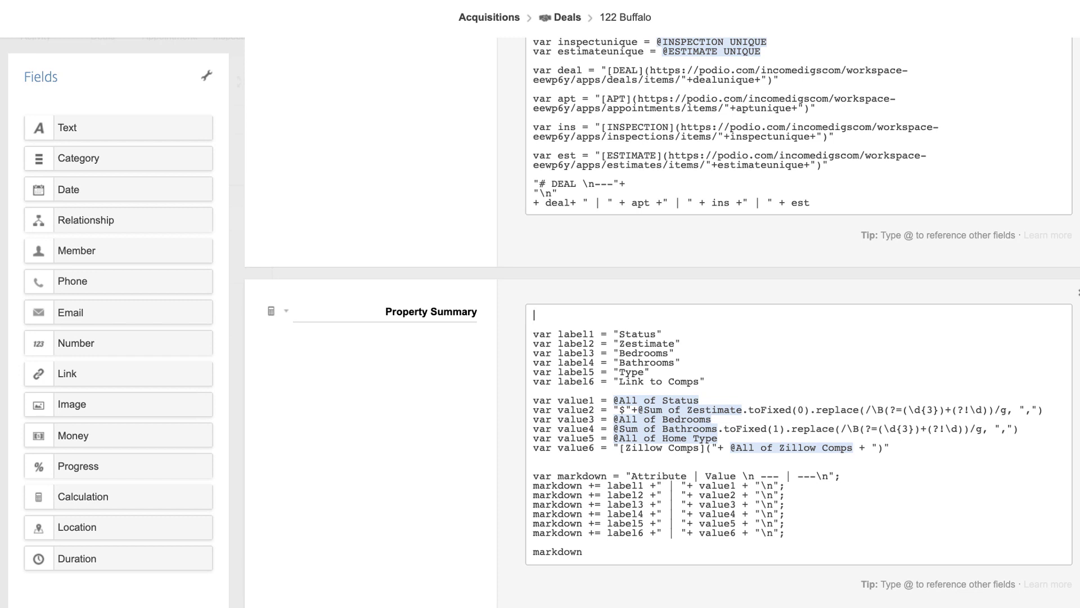
text(var header =)
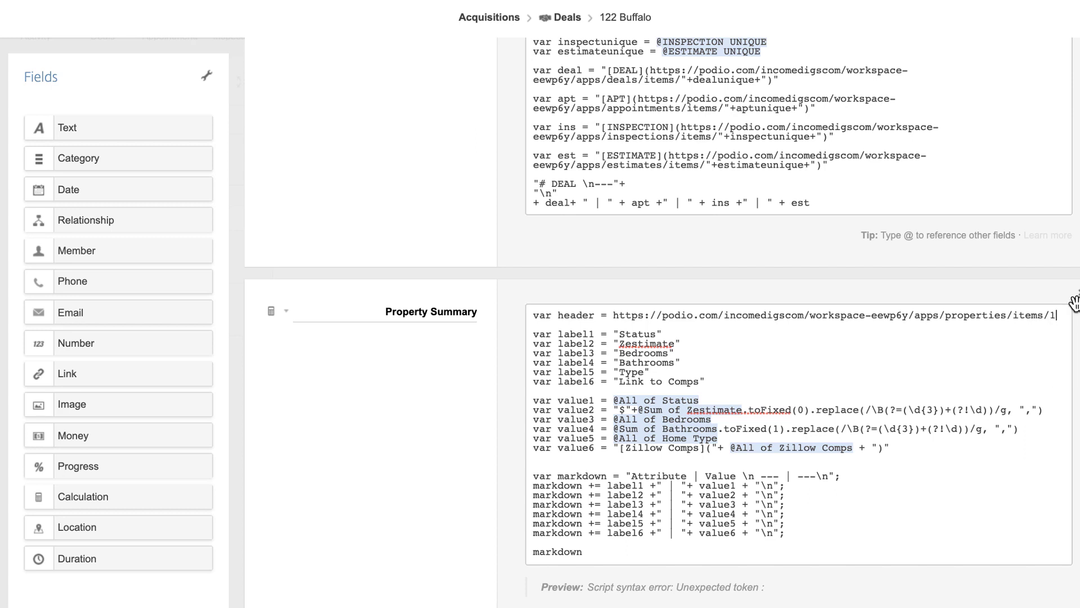
click(612, 315)
text(")
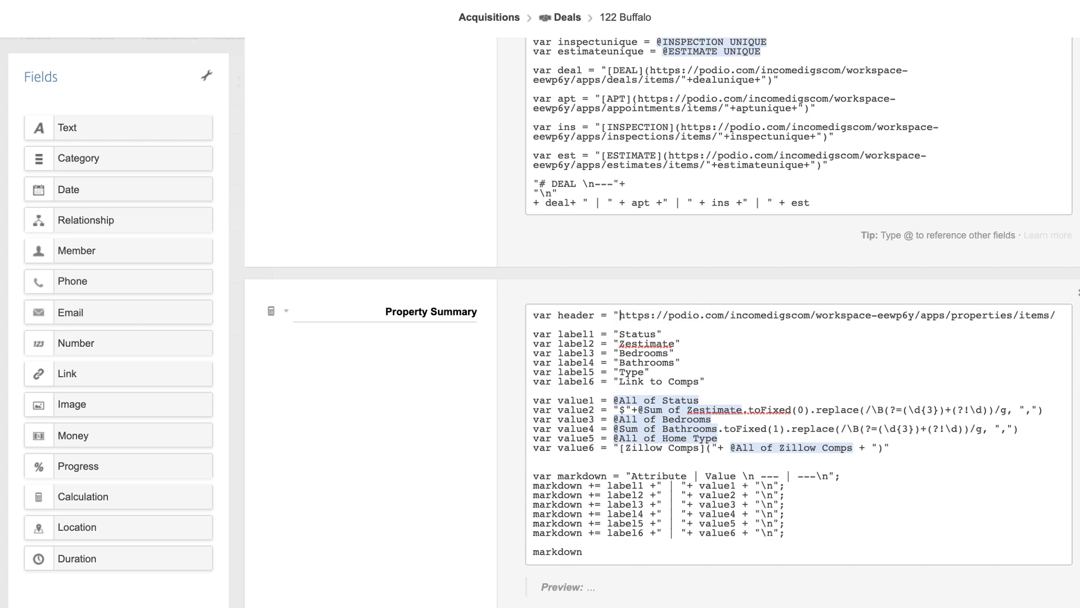
key(BackSpace)
text(")
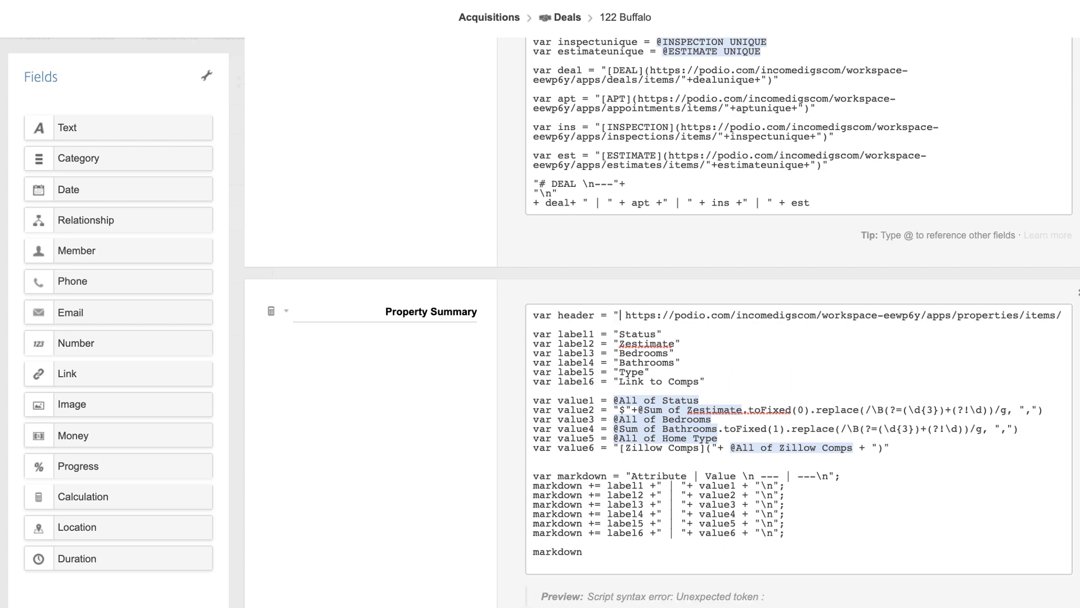
text([)
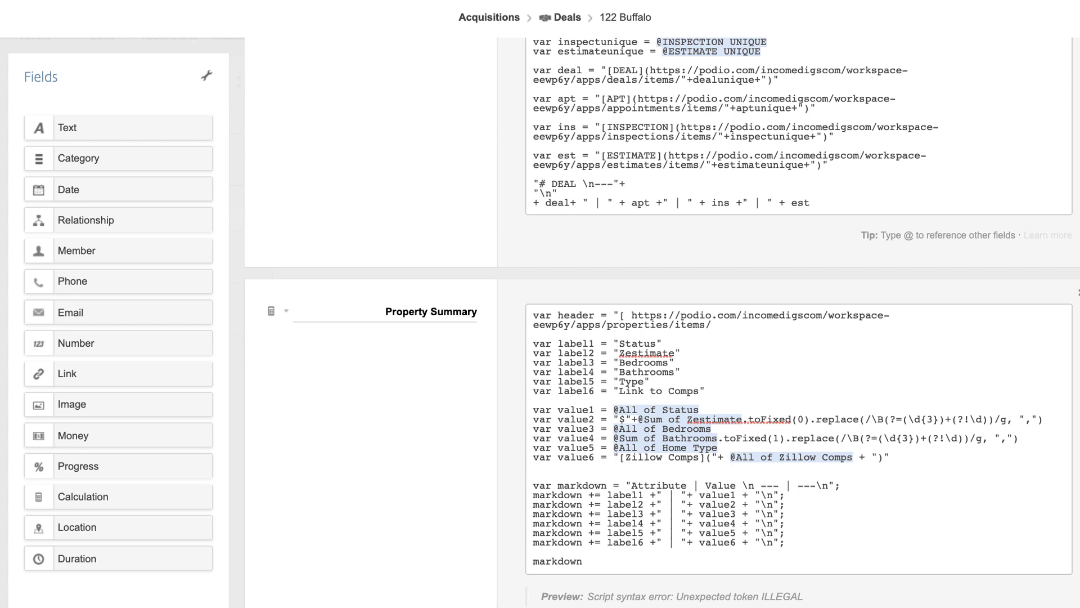
text("+)
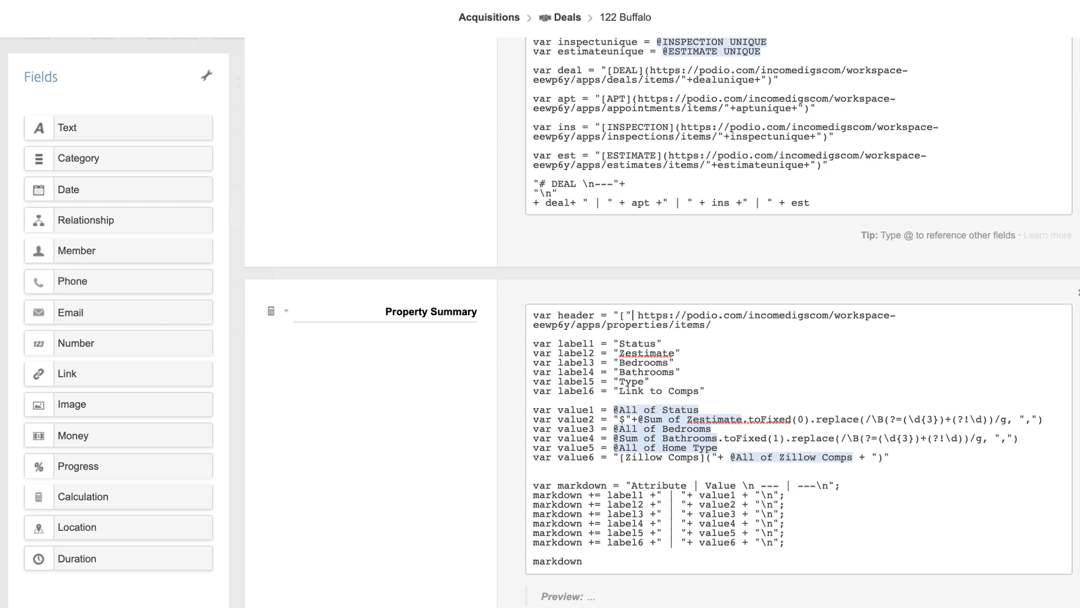
text(@propert)
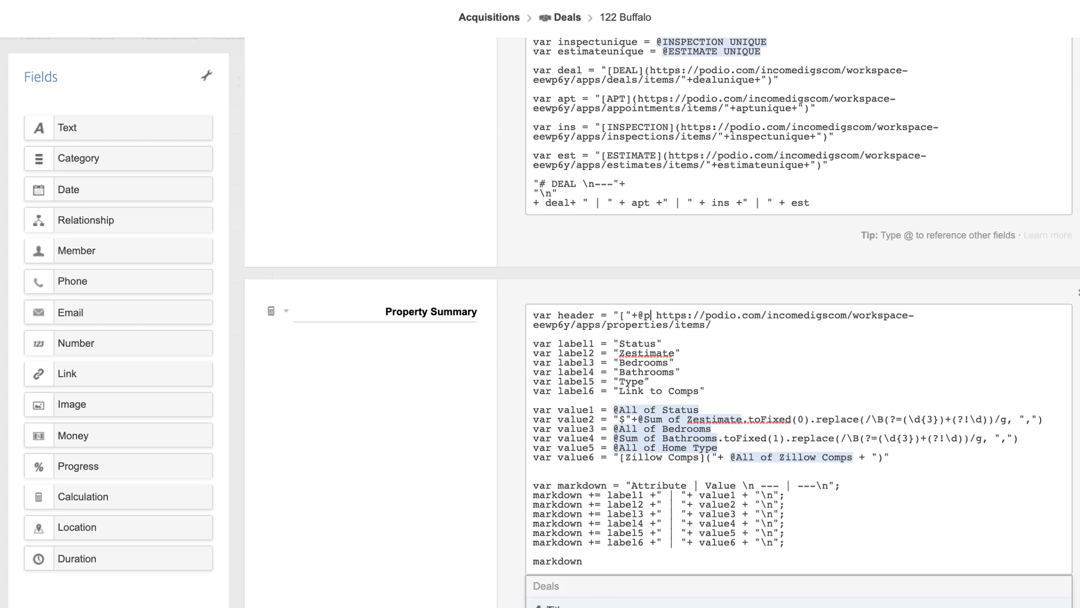
key(Return)
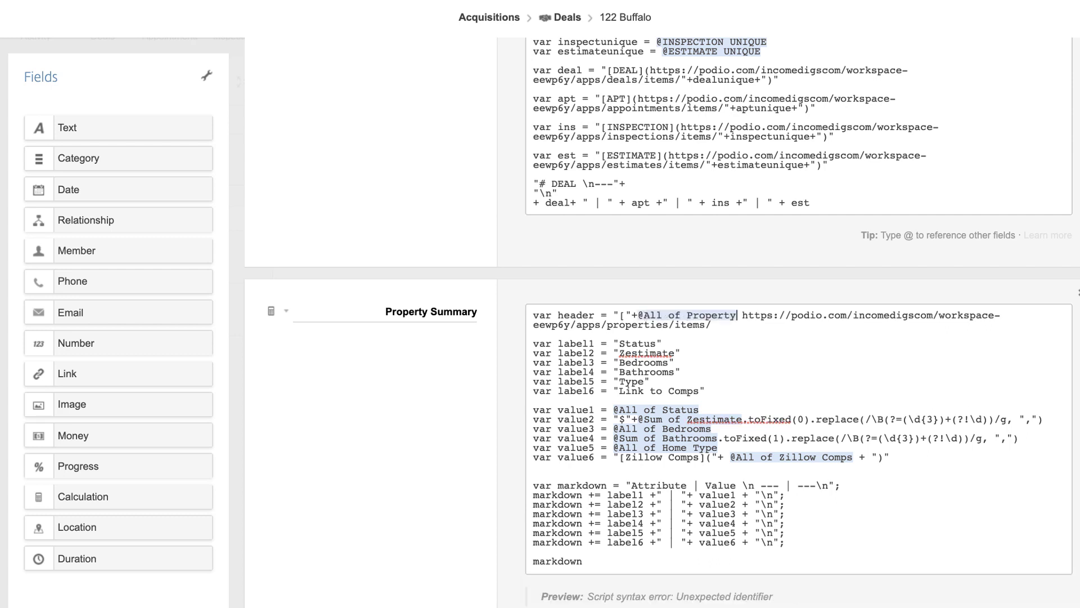
text(+"]")
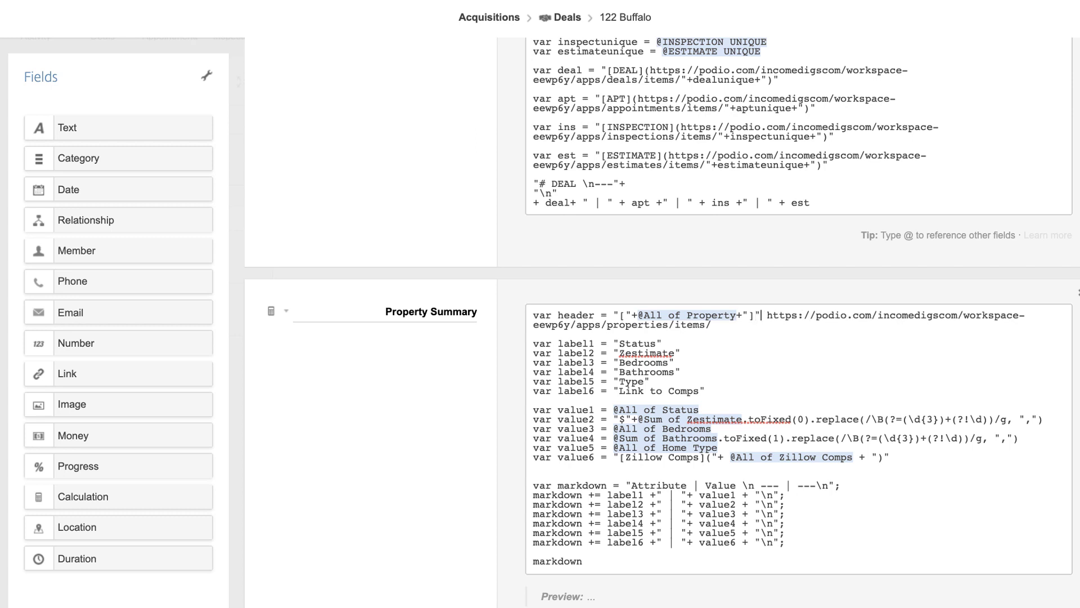
key(BackSpace)
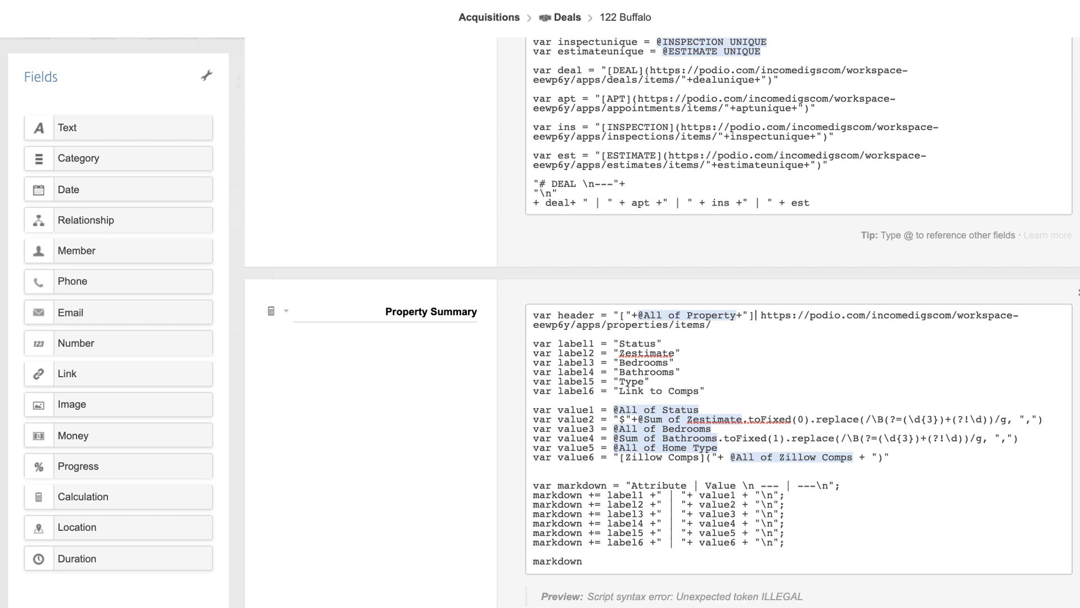
text(()
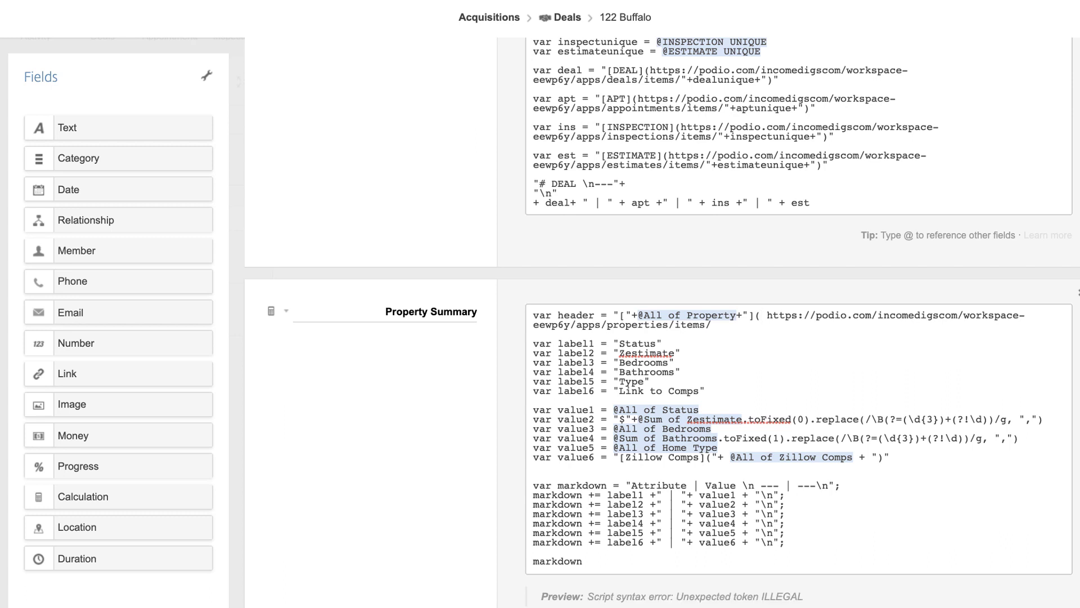
text("+)
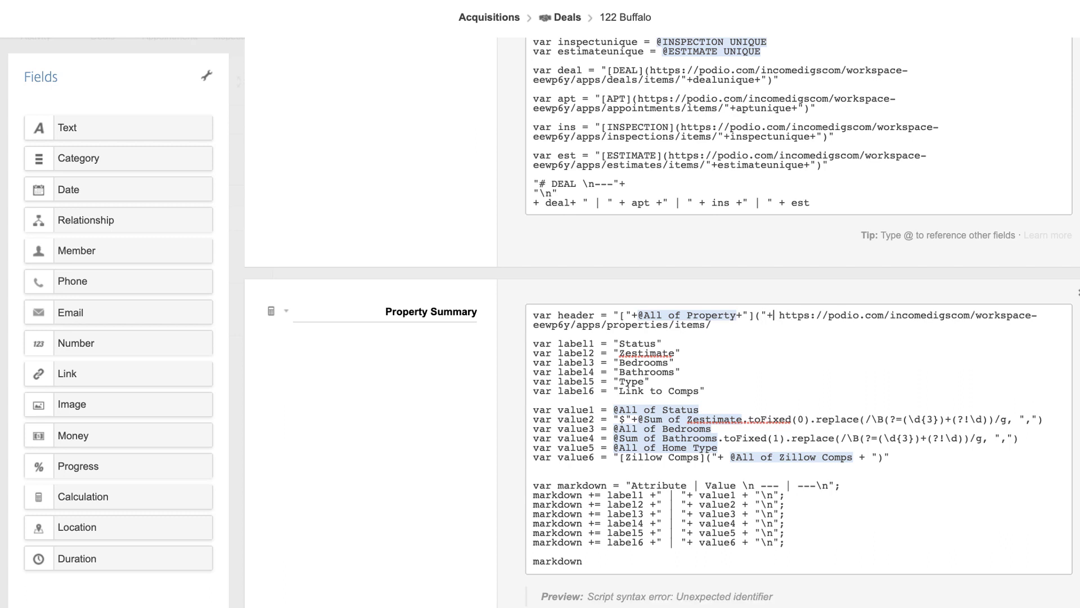
key(BackSpace)
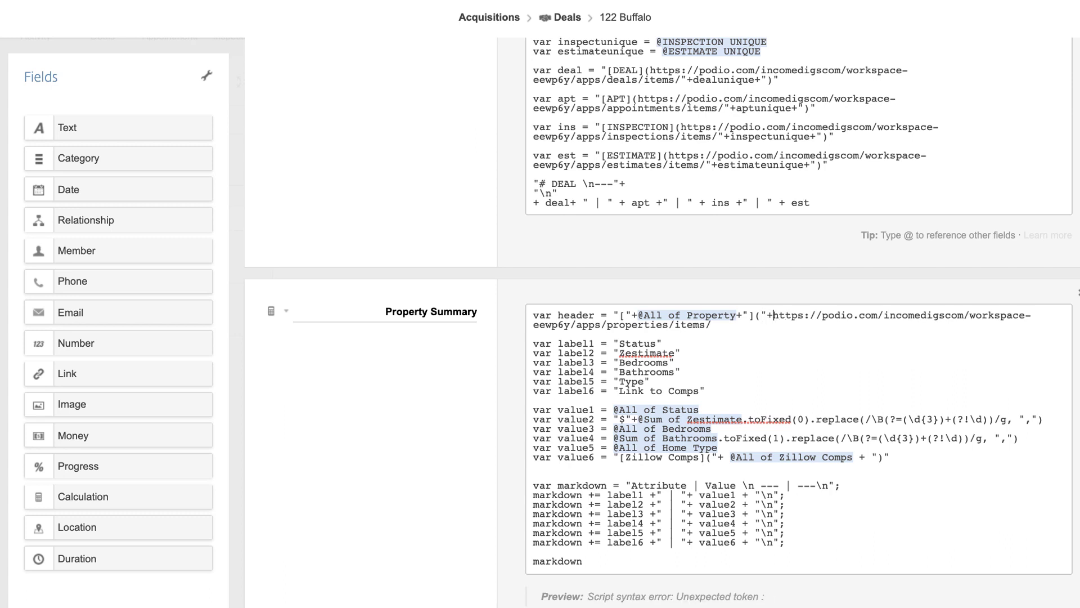
text(')
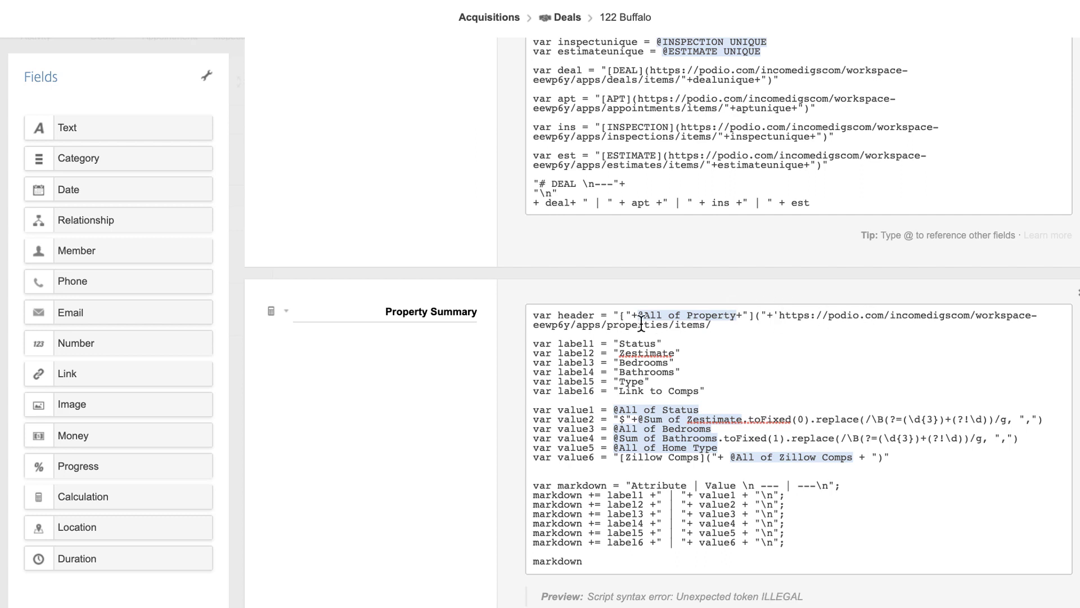
click(757, 326)
text(')
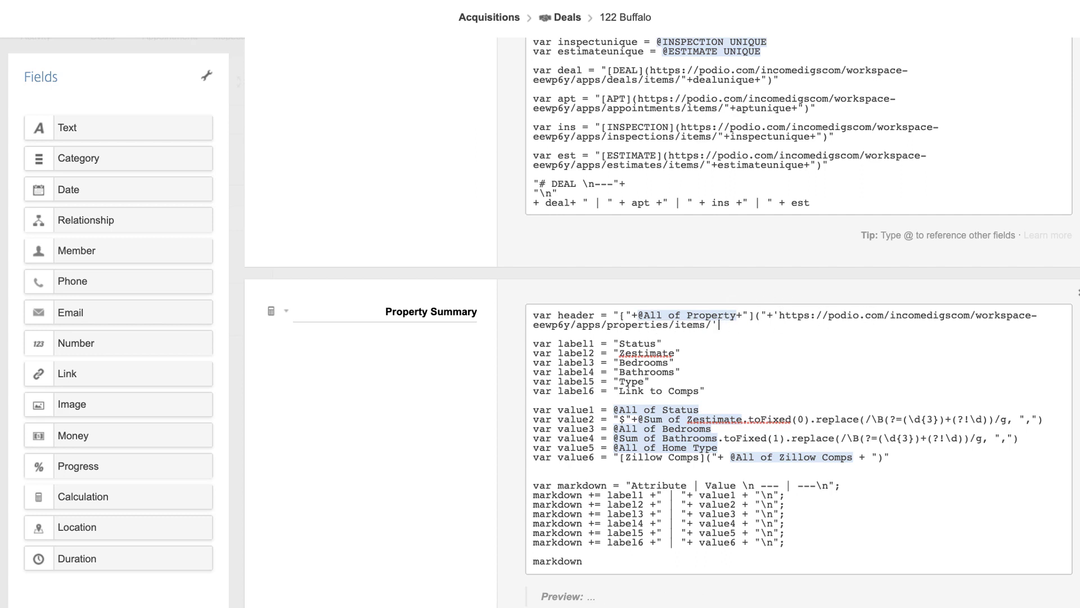
text(+@unique)
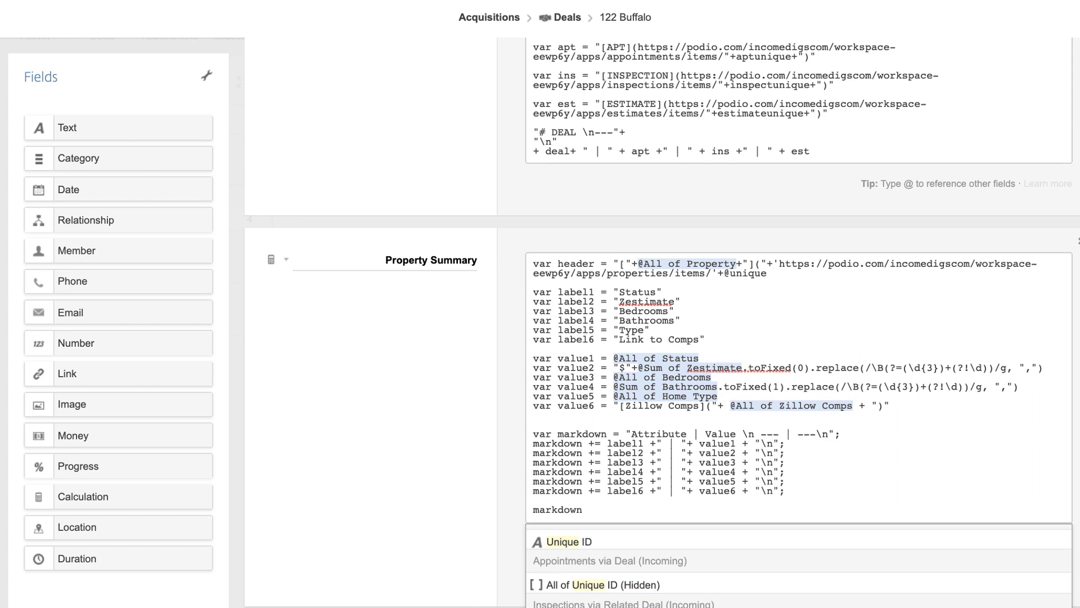
click(871, 541)
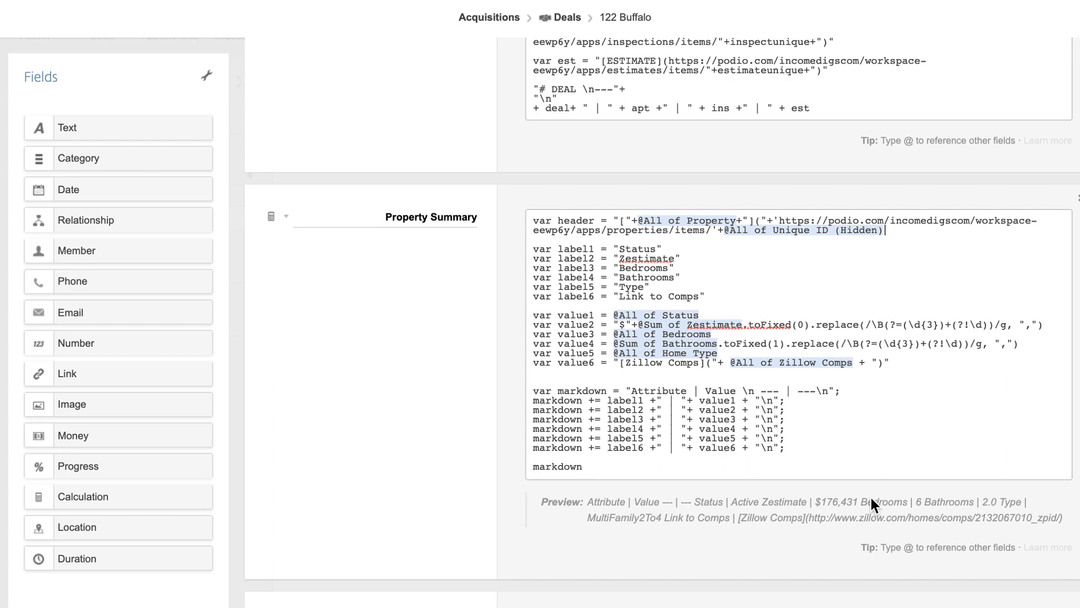
Close the header with +")" and replace "Attribute | Value" in the markdown line with header + " | "
text(+")")
double_click(670, 391)
key(BackSpace)
key(BackSpace)
key(BackSpace)
text(header )
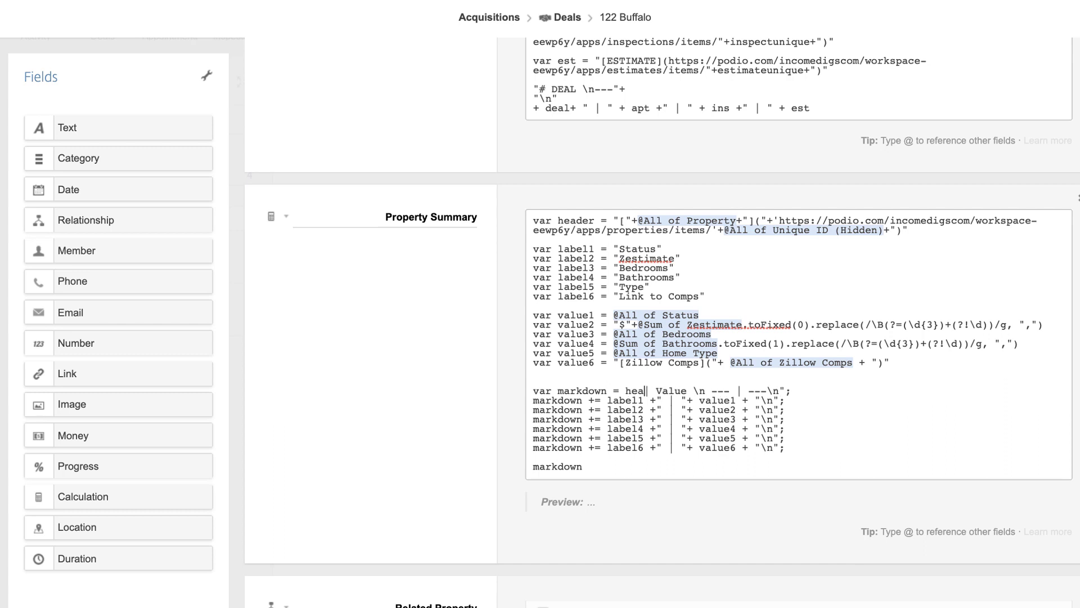
text(+)
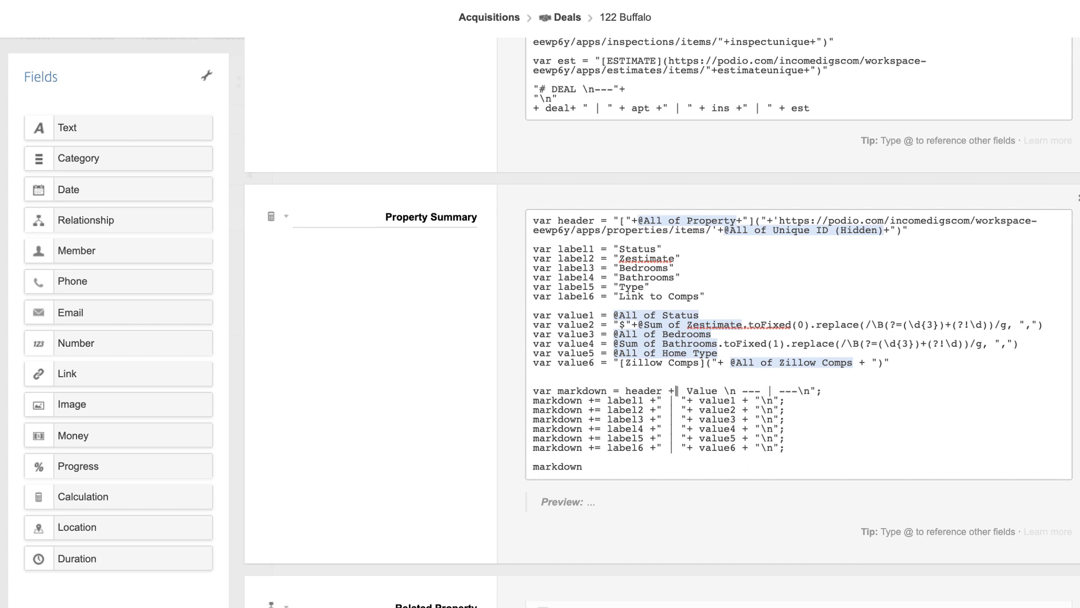
text(")
double_click(717, 392)
key(BackSpace)
key(BackSpace)
text(" | "+ )
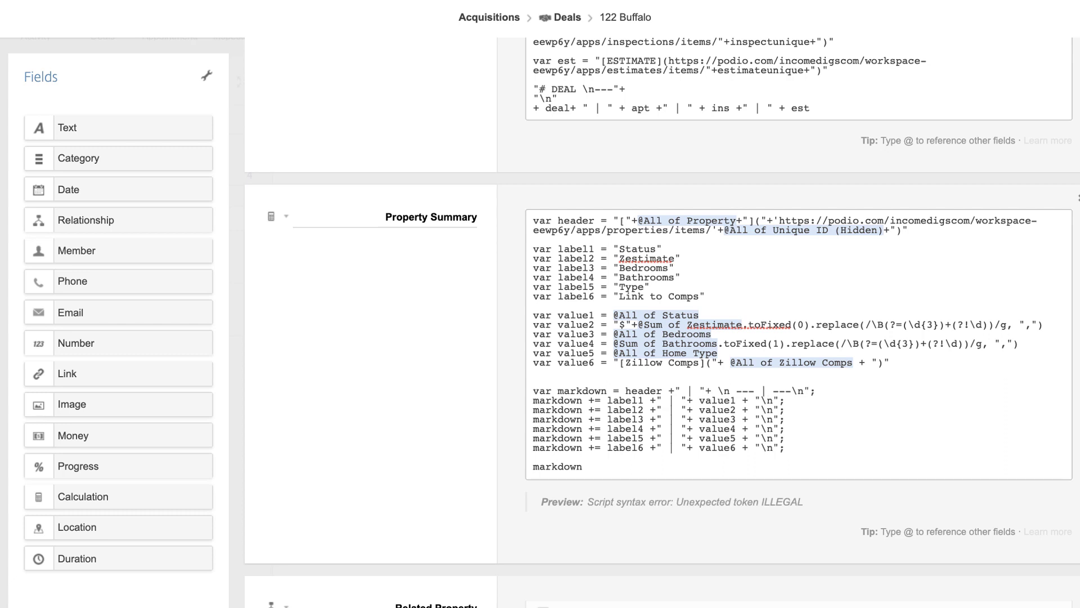
text(")
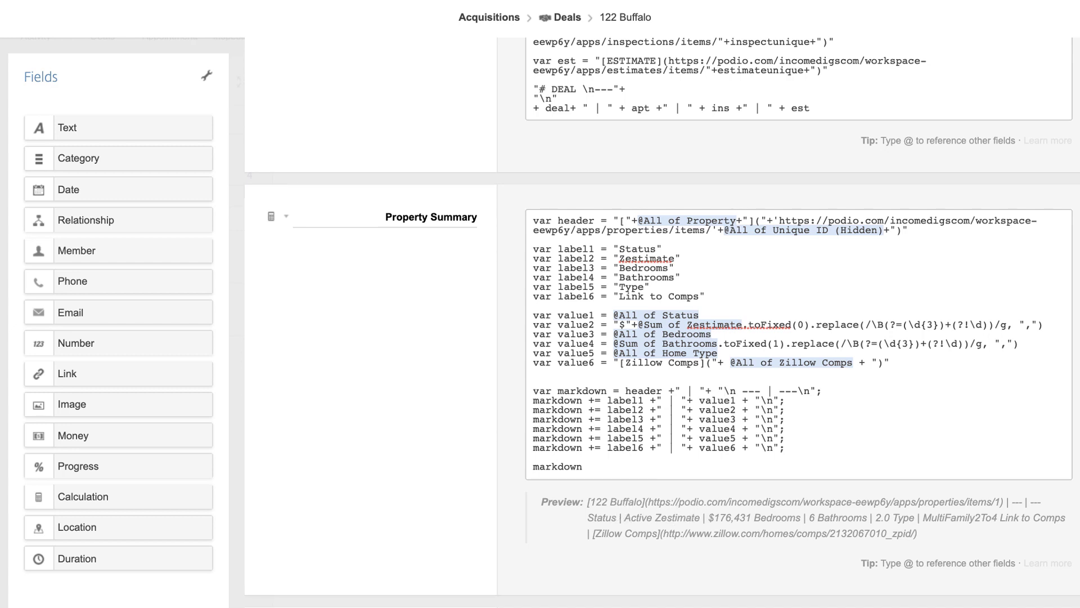
scroll(662, 344, down, 10)
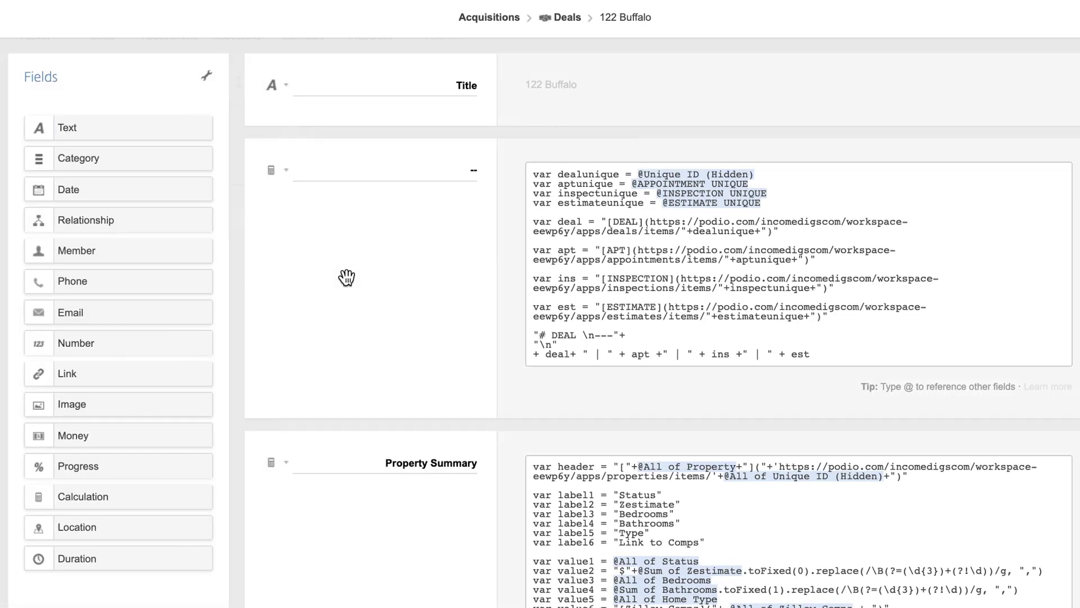
scroll(345, 275, down, 10)
scroll(345, 276, up, 3)
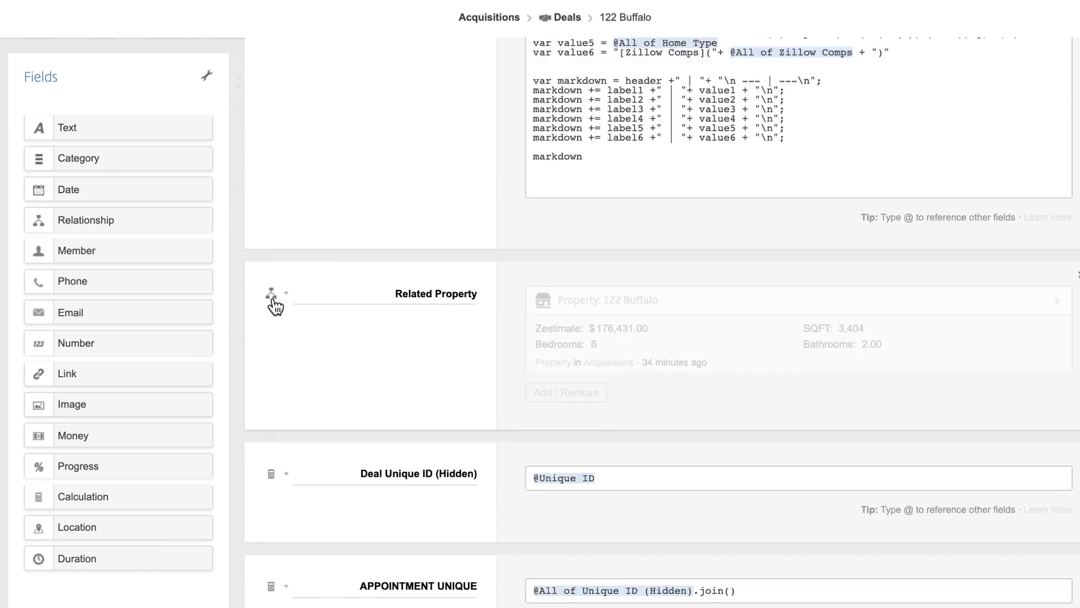
click(275, 303)
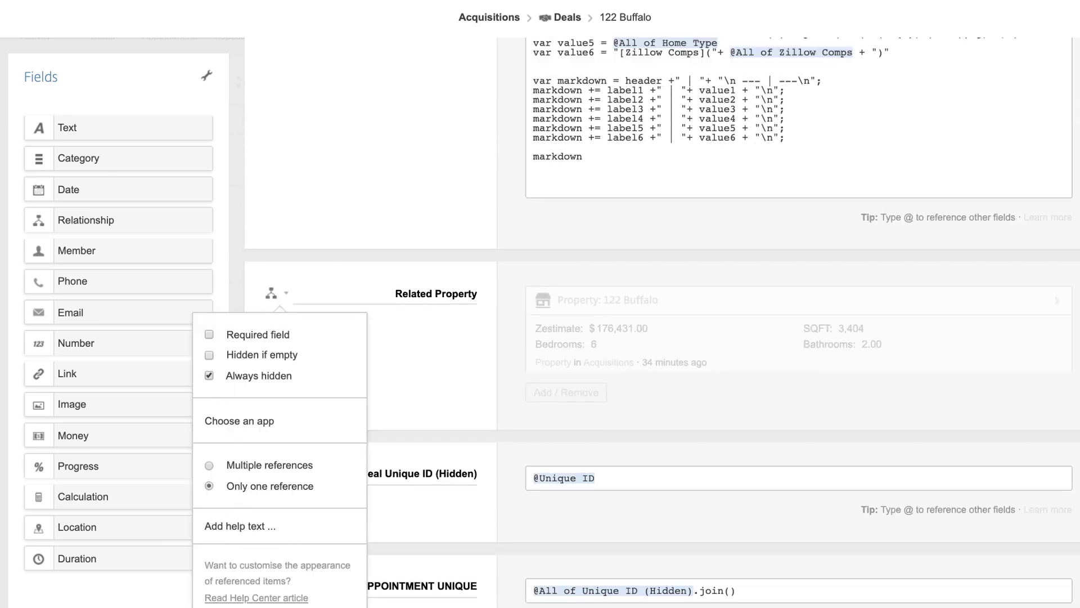
key(Escape)
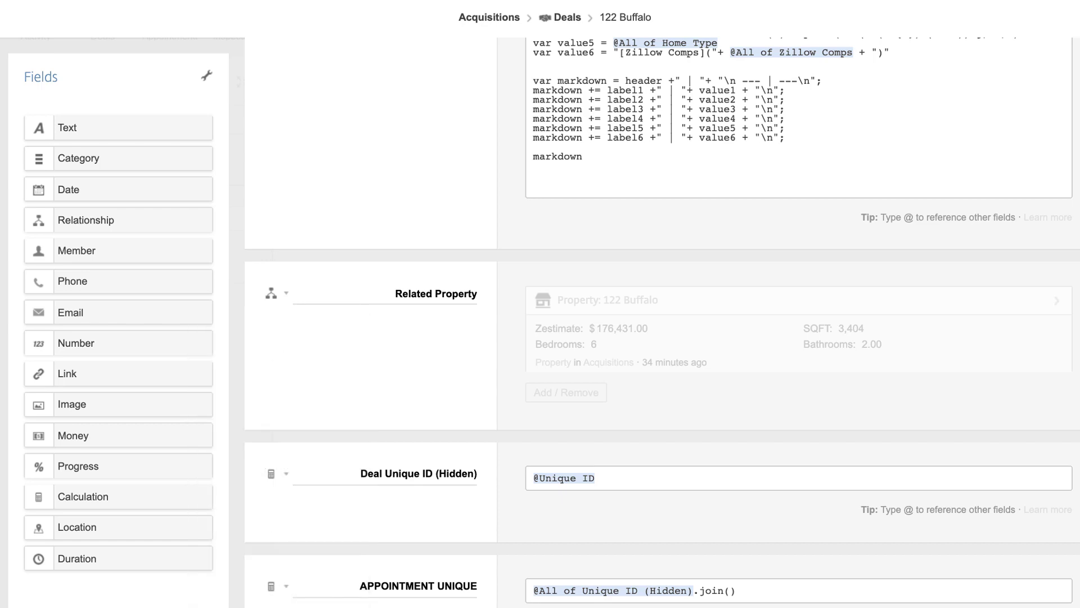
scroll(663, 320, down, 5)
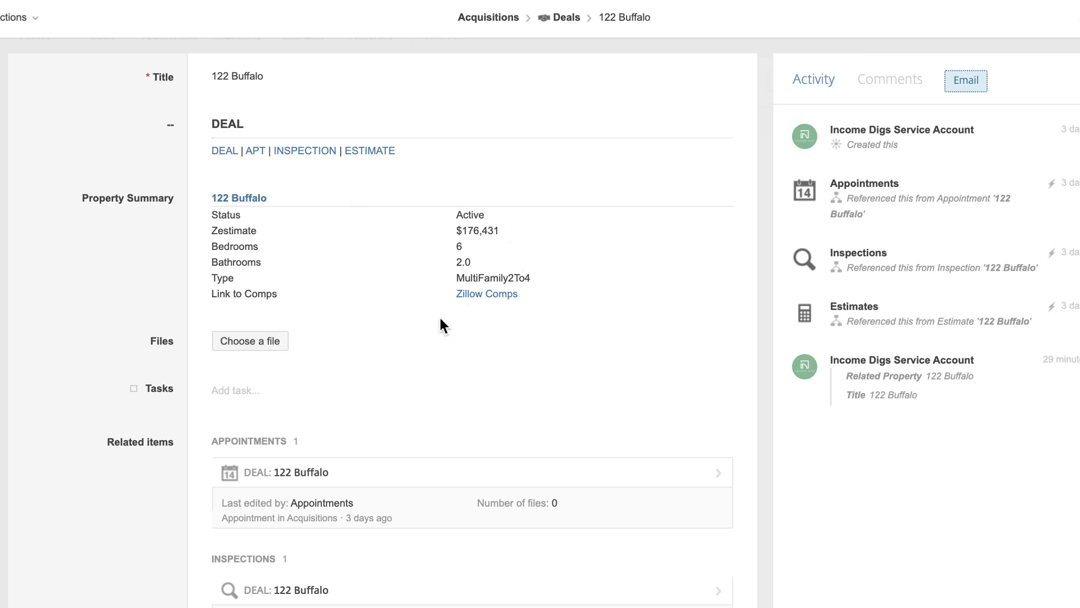
scroll(267, 144, up, 1)
scroll(197, 225, down, 1)
click(255, 150)
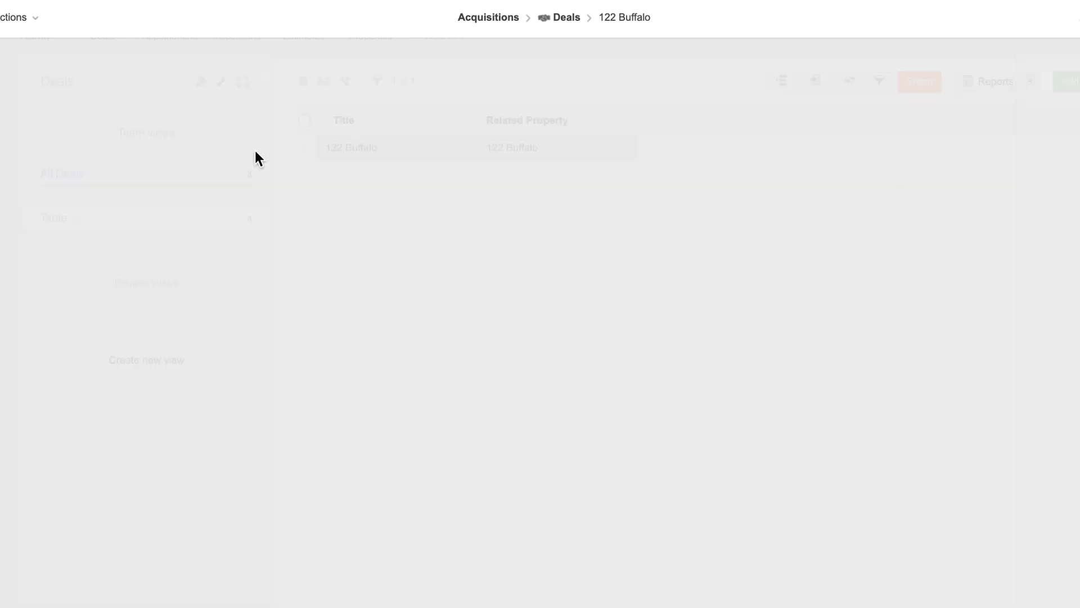
click(292, 153)
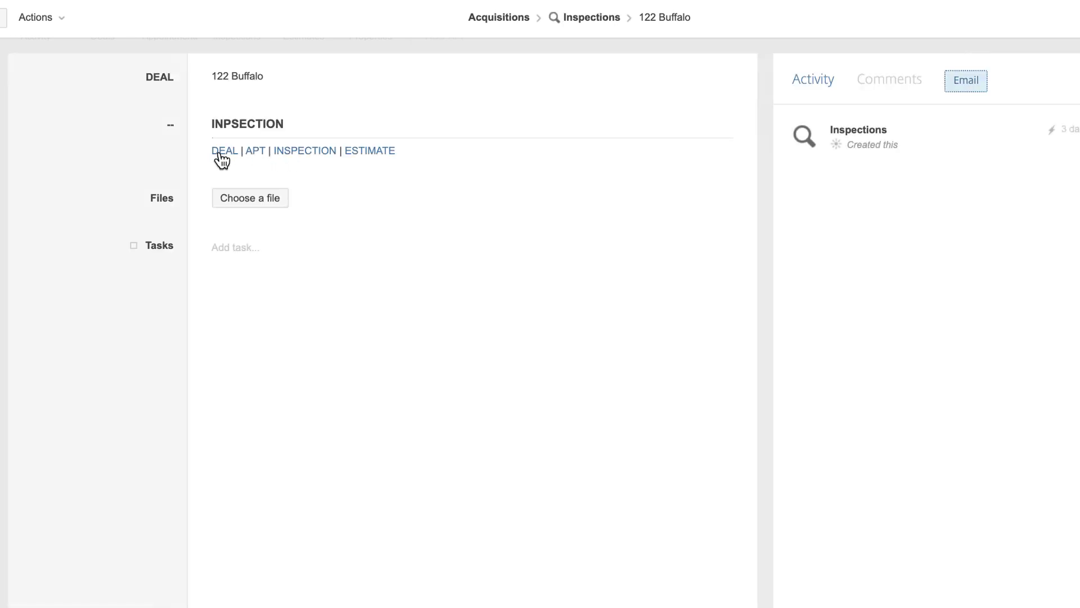
click(218, 154)
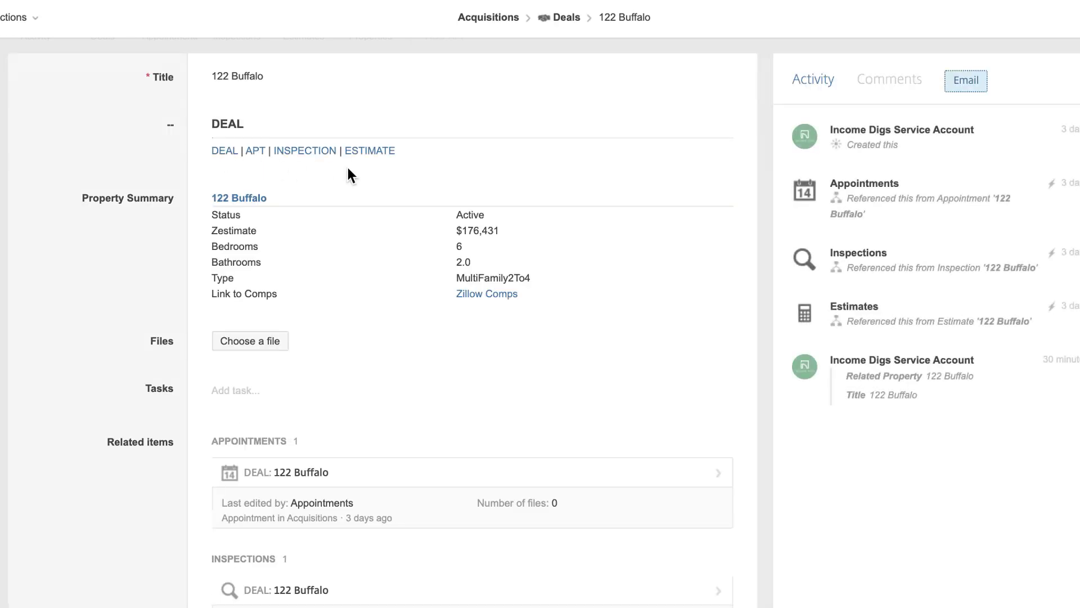